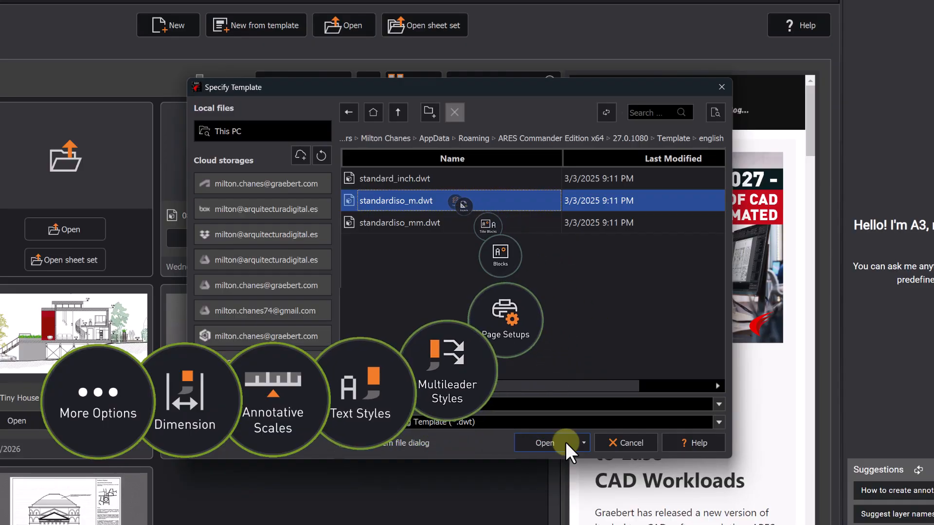
- Create a new drawing from the template and save it as 2027 BIM - Bata Office.dwg
{"action": "left_click", "coordinate": [565, 442]}
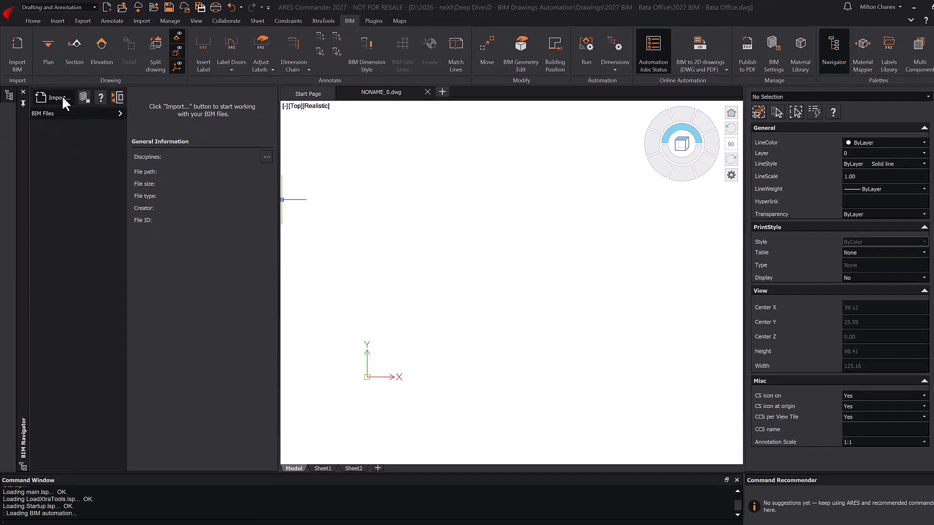
{"action": "left_click", "coordinate": [82, 126]}
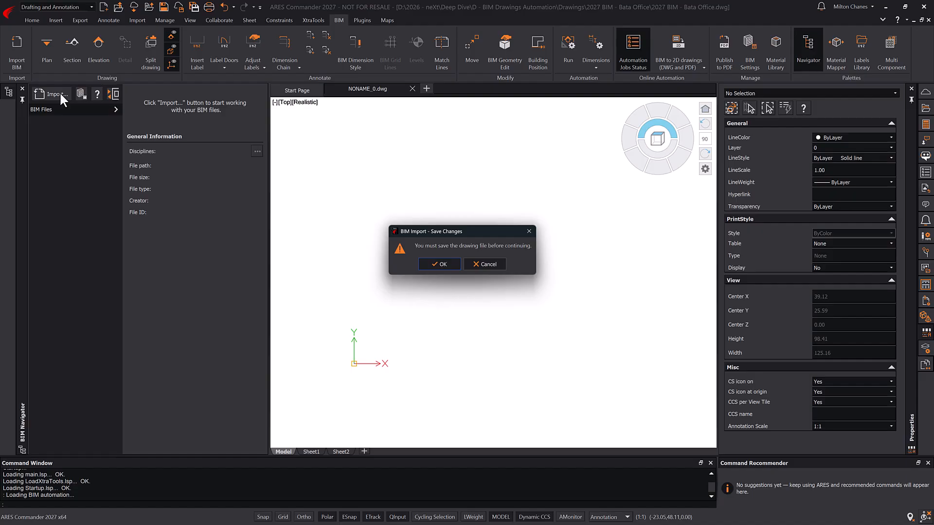
{"action": "left_click", "coordinate": [443, 264]}
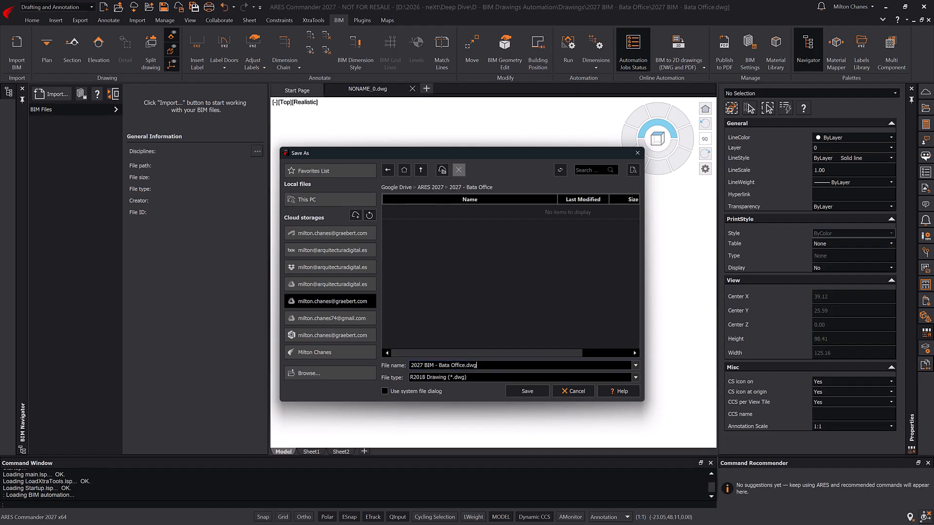
{"action": "left_click", "coordinate": [527, 391]}
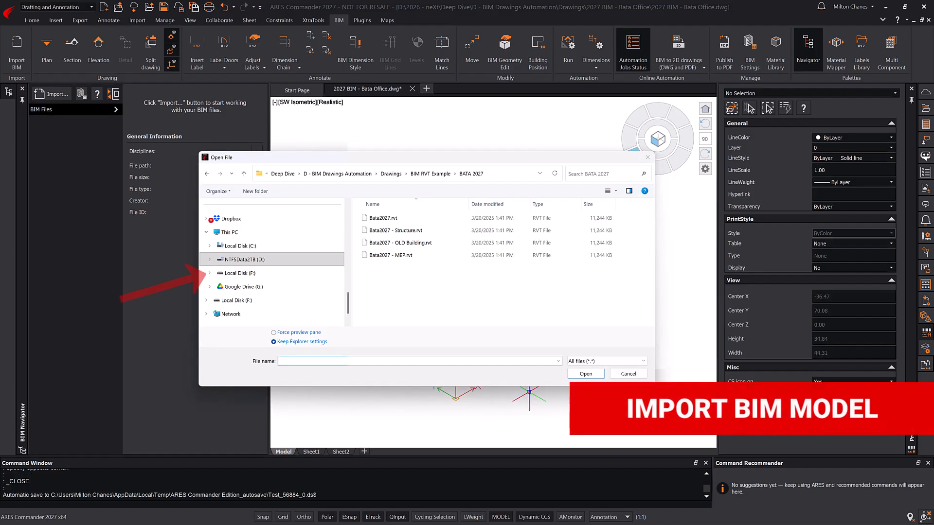
- Import the Bata2027.rvt, Structure and MEP models and show Bata2027.rvt's details
{"action": "left_click", "coordinate": [412, 219]}
{"action": "left_click", "coordinate": [391, 232], "text": "ctrl"}
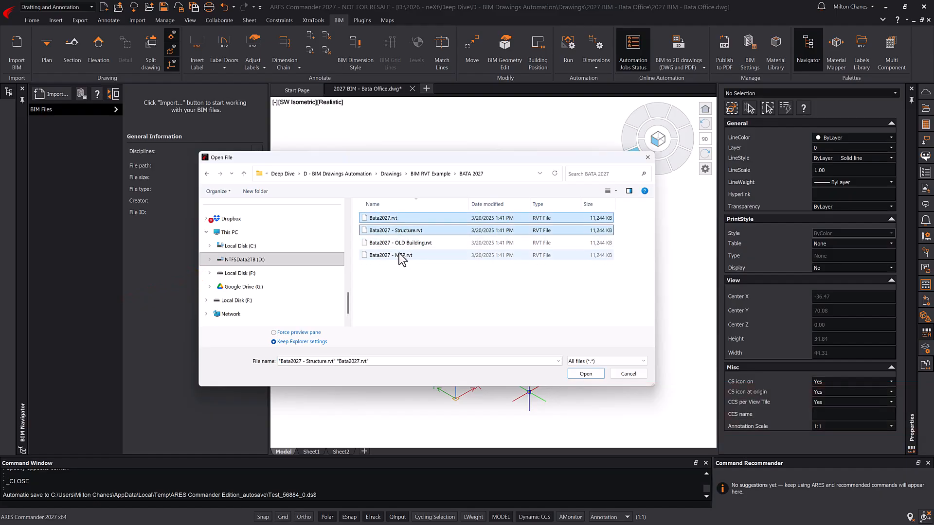
{"action": "left_click", "coordinate": [402, 257], "text": "ctrl"}
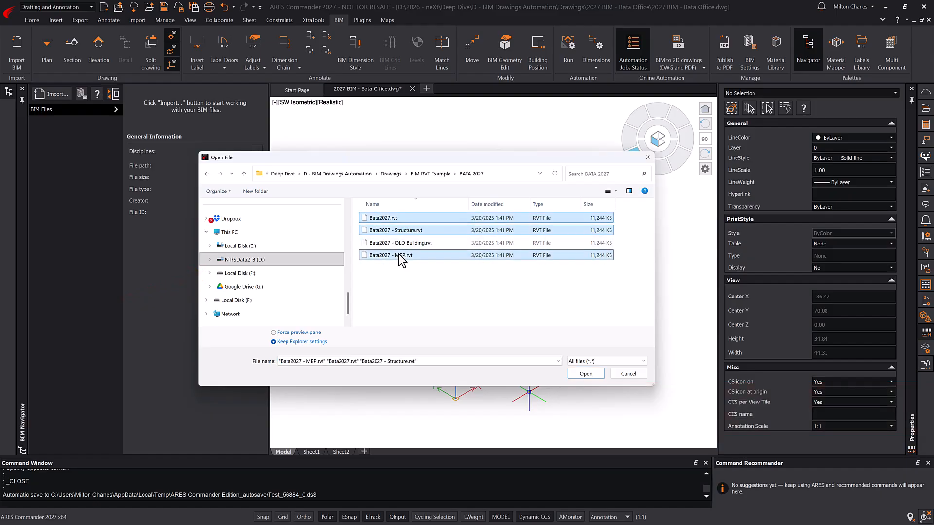
{"action": "left_click", "coordinate": [581, 373]}
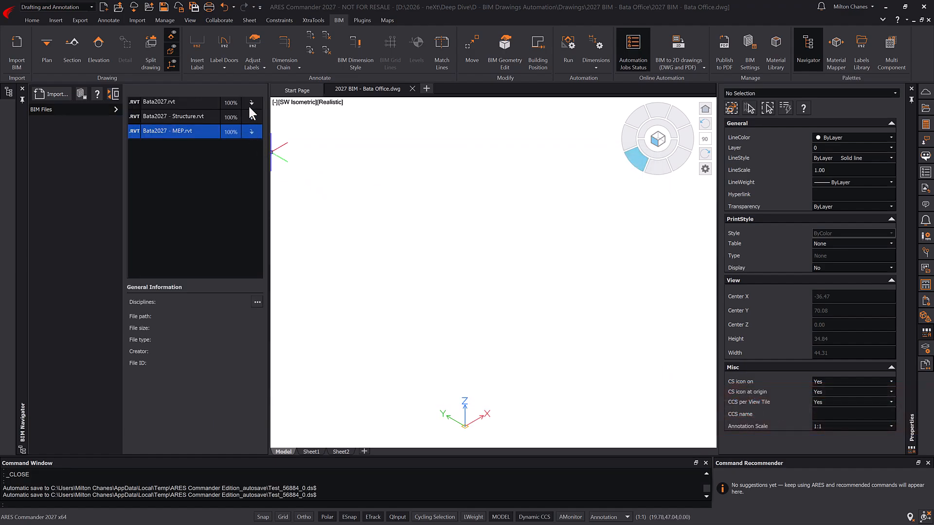
{"action": "left_click", "coordinate": [251, 102]}
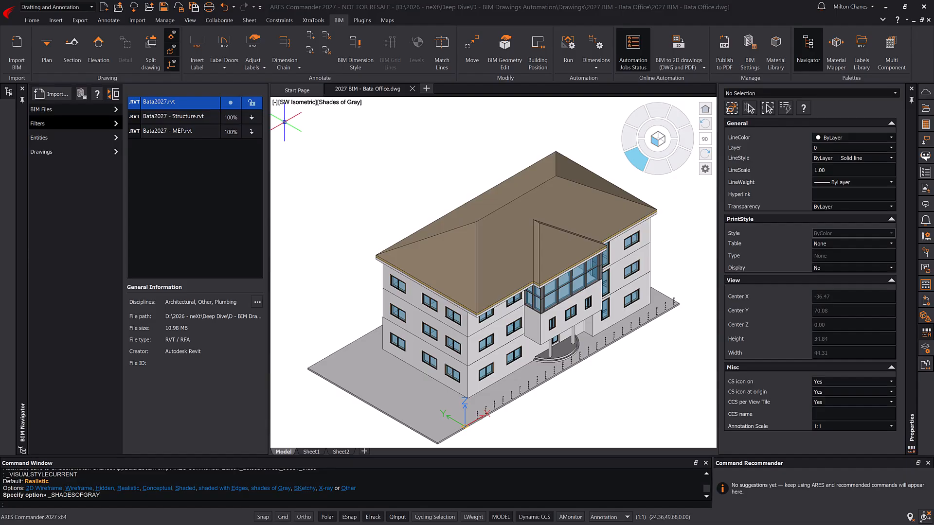
- Change the Structure model's discipline from Architectural to Structural and hide it
{"action": "right_click", "coordinate": [203, 101]}
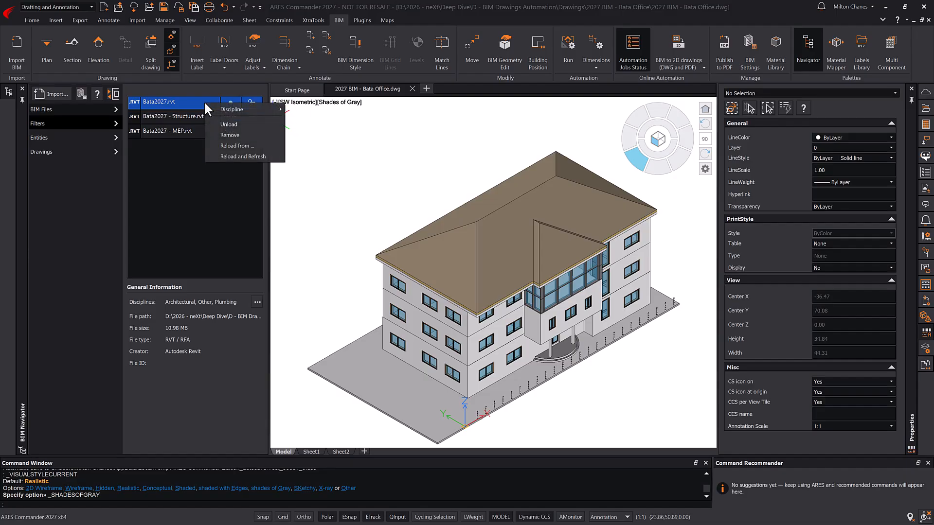
{"action": "mouse_move", "coordinate": [224, 109]}
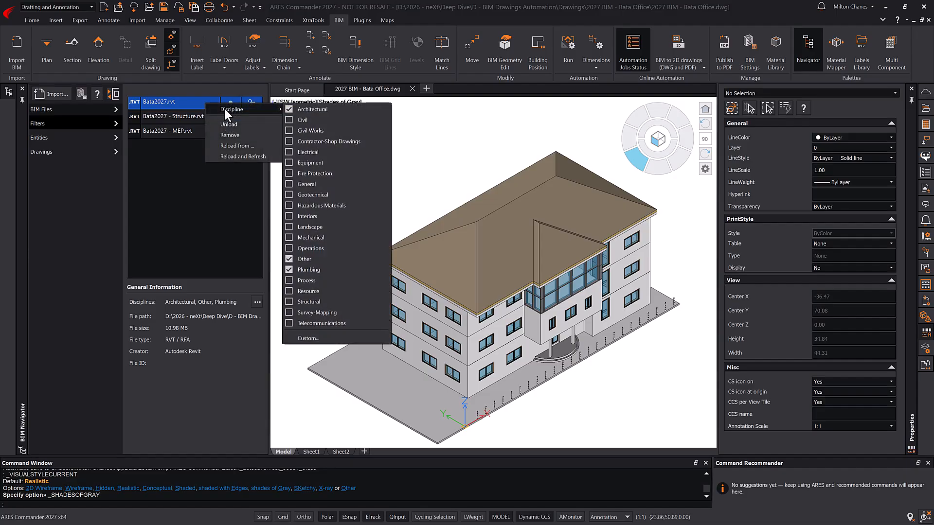
{"action": "left_click", "coordinate": [173, 116]}
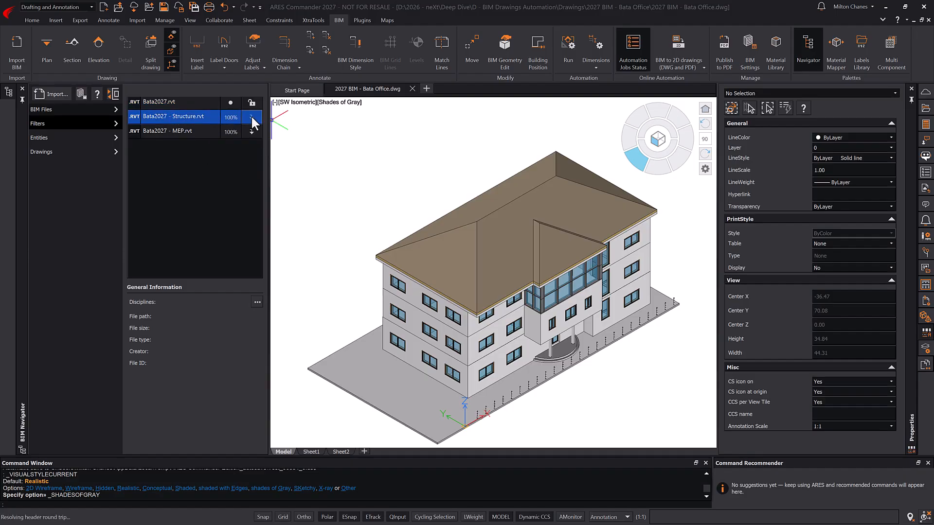
{"action": "right_click", "coordinate": [205, 117]}
{"action": "mouse_move", "coordinate": [223, 124]}
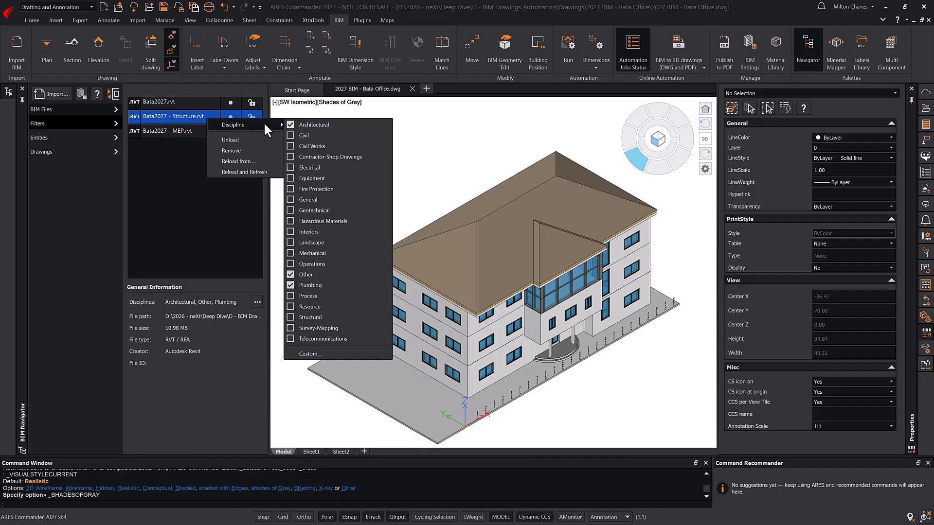
{"action": "left_click", "coordinate": [290, 125]}
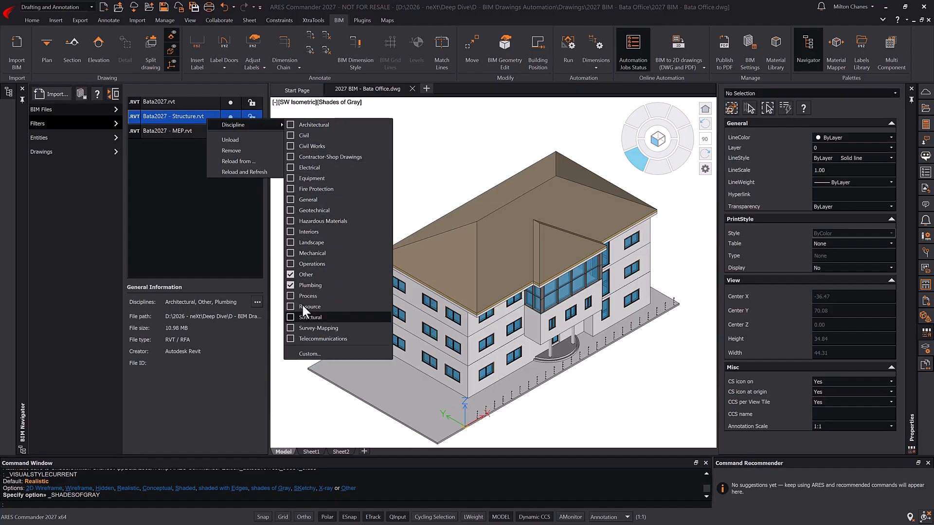
{"action": "left_click", "coordinate": [291, 317]}
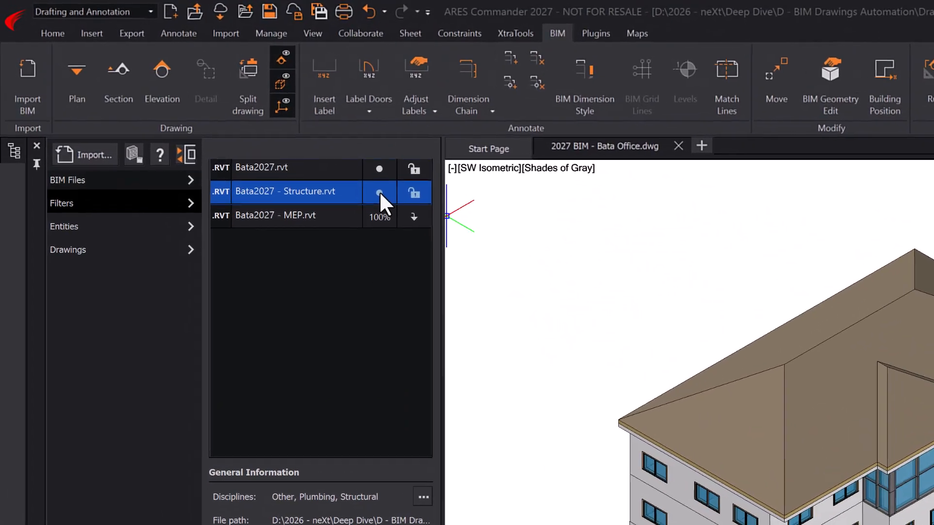
{"action": "left_click", "coordinate": [231, 117]}
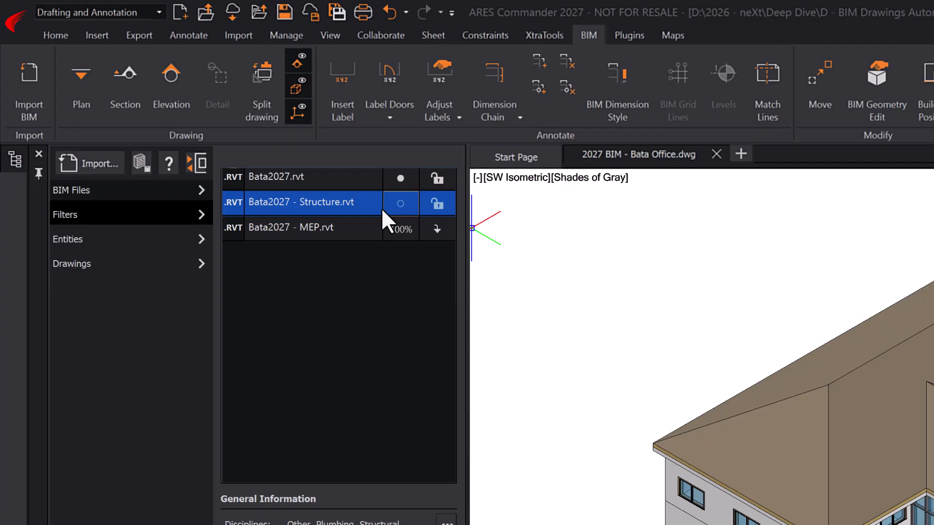
- Remove the Structure and MEP models from the drawing
{"action": "right_click", "coordinate": [366, 203]}
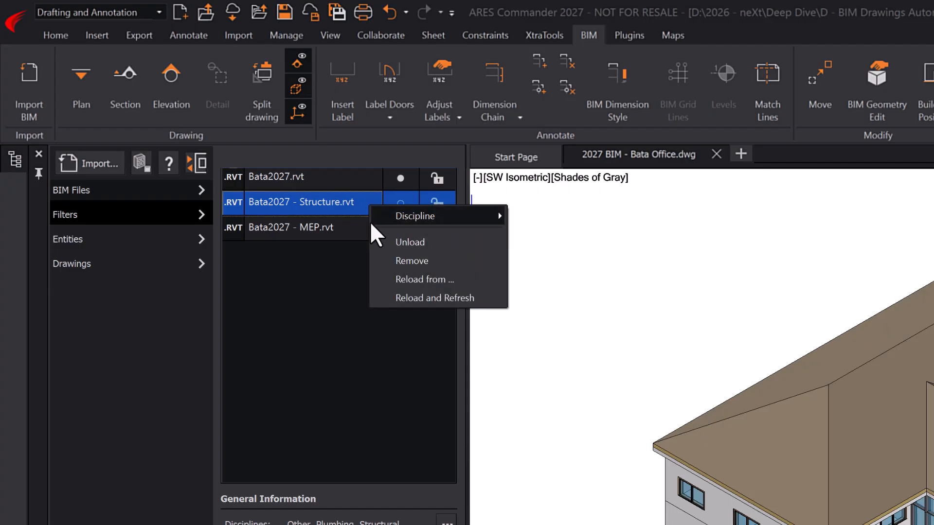
{"action": "left_click", "coordinate": [399, 260]}
{"action": "right_click", "coordinate": [368, 202]}
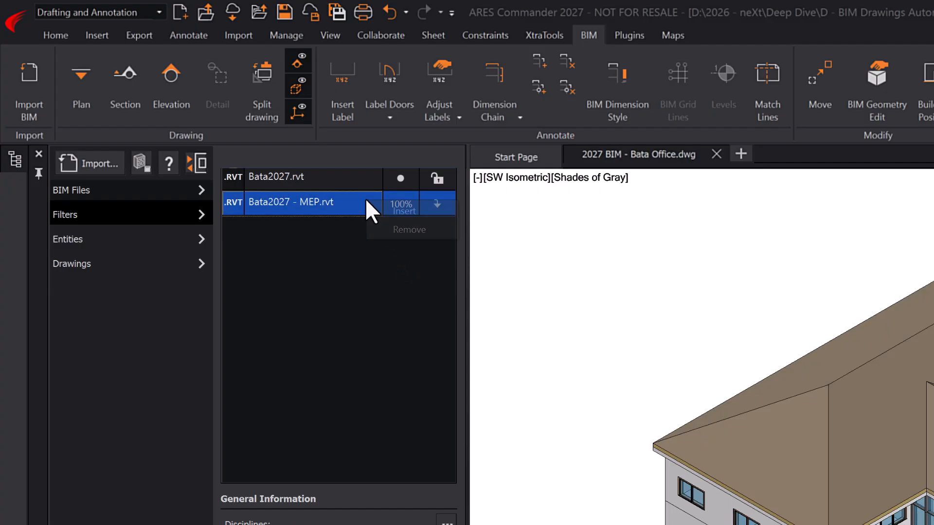
{"action": "left_click", "coordinate": [399, 230]}
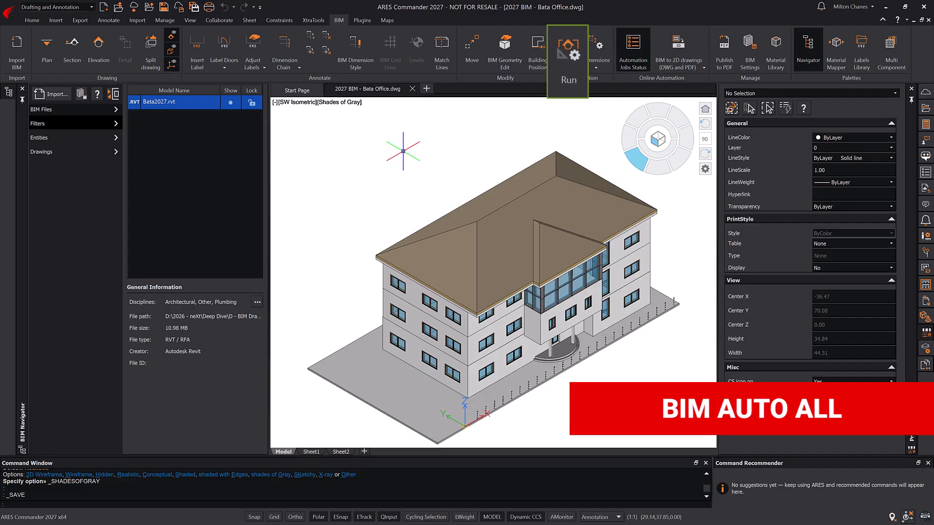
- In BIM Automation Settings, set the material mapping file to 2027_material_map.json
{"action": "left_click", "coordinate": [567, 48]}
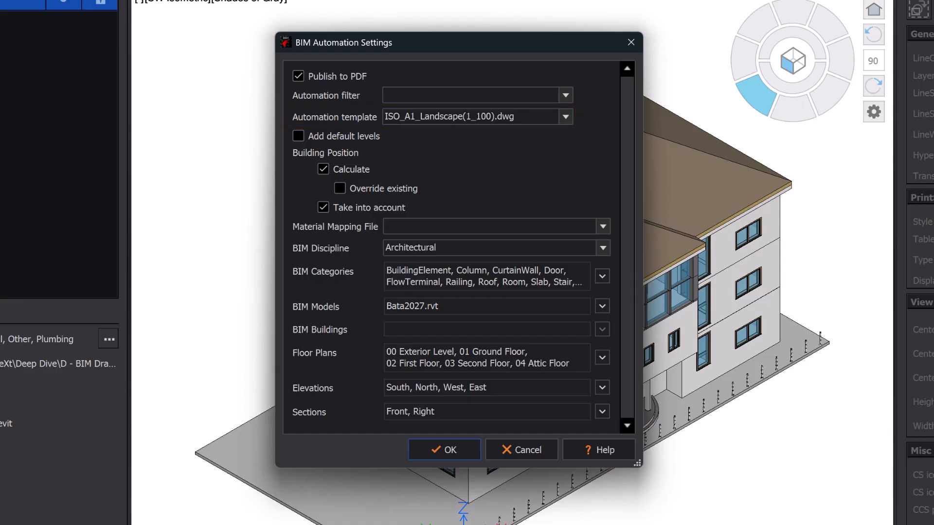
{"action": "left_click", "coordinate": [603, 226]}
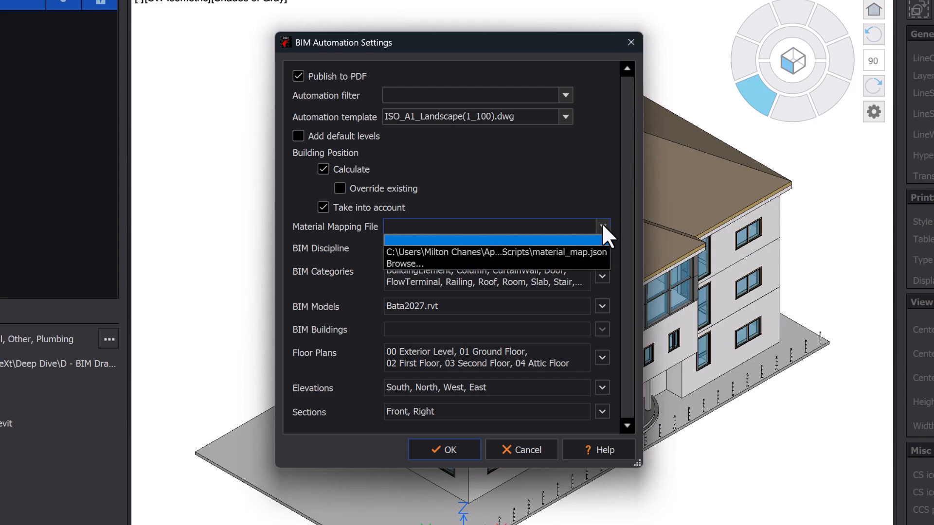
{"action": "left_click", "coordinate": [574, 264]}
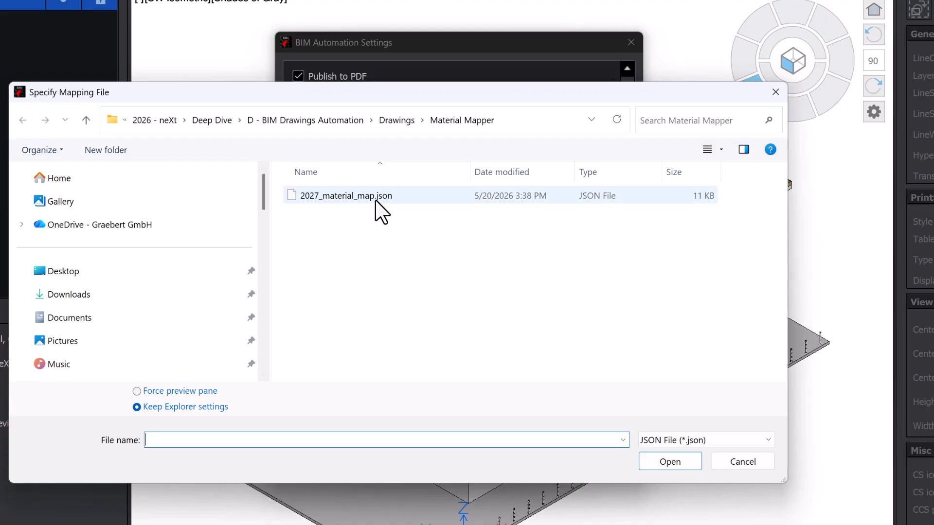
{"action": "double_click", "coordinate": [375, 199]}
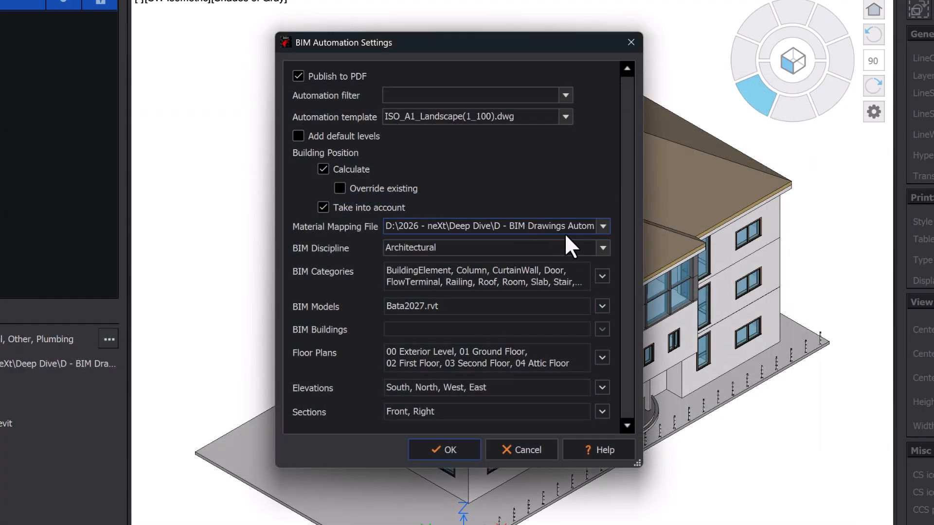
- Keep Architectural discipline, all categories and all floor plans, and run the automation
{"action": "left_click", "coordinate": [602, 248]}
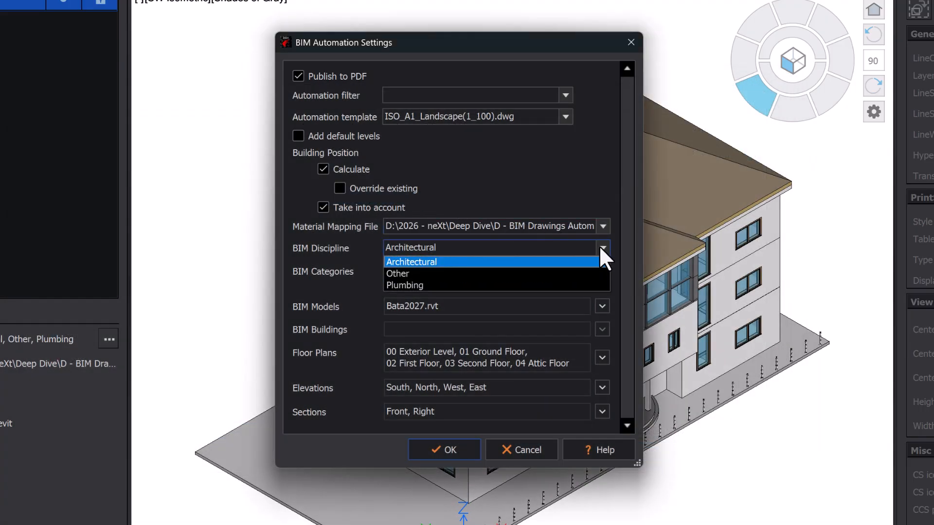
{"action": "left_click", "coordinate": [602, 247]}
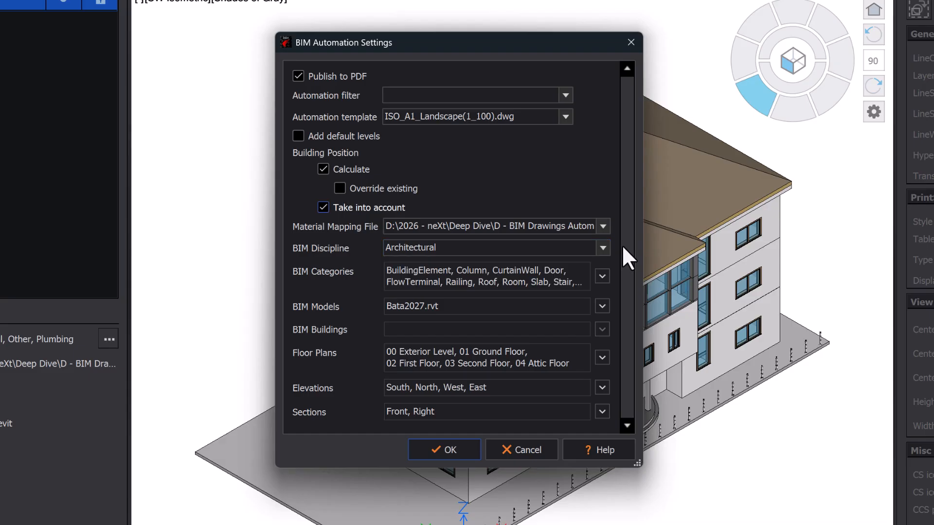
{"action": "left_click", "coordinate": [602, 277]}
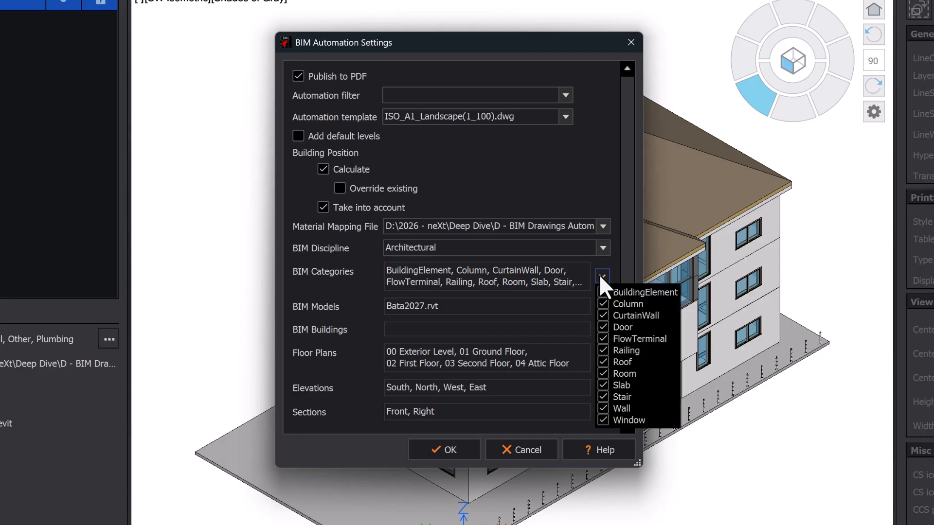
{"action": "left_click", "coordinate": [604, 276]}
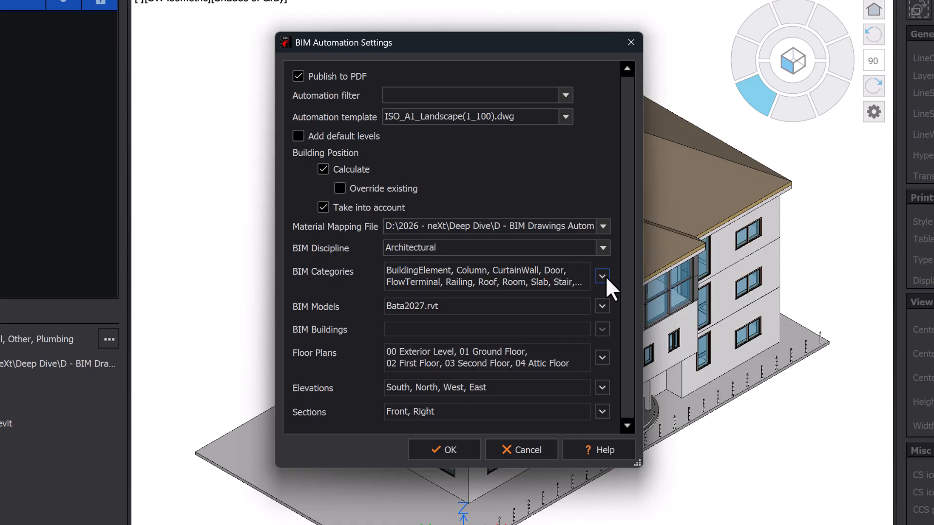
{"action": "left_click", "coordinate": [601, 358]}
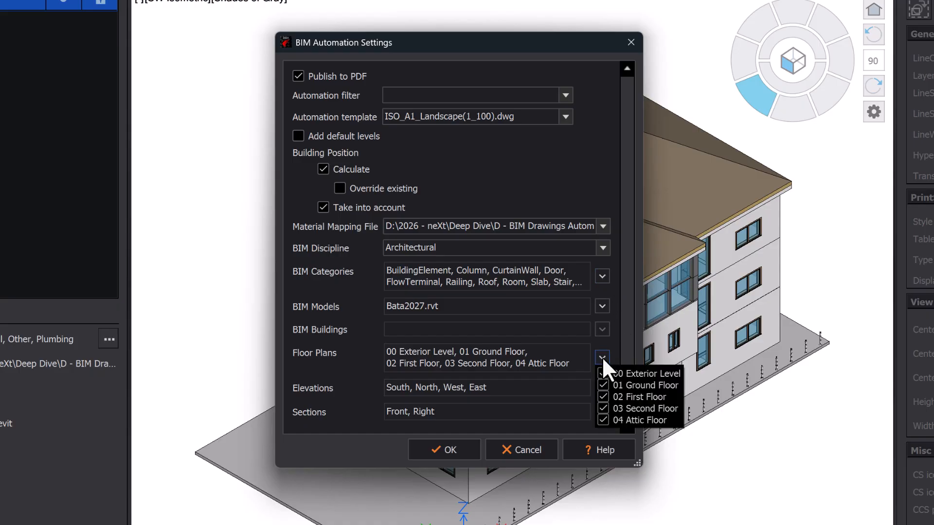
{"action": "left_click", "coordinate": [602, 356]}
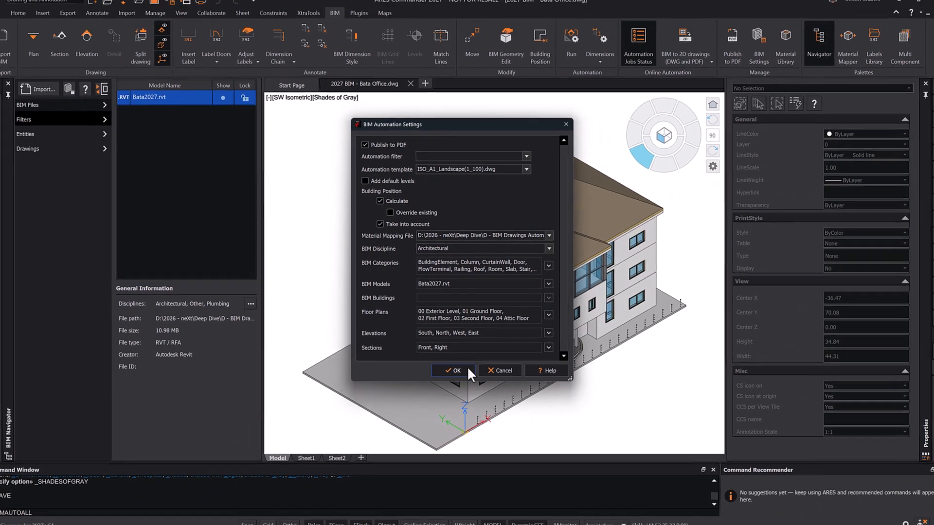
{"action": "left_click", "coordinate": [468, 370]}
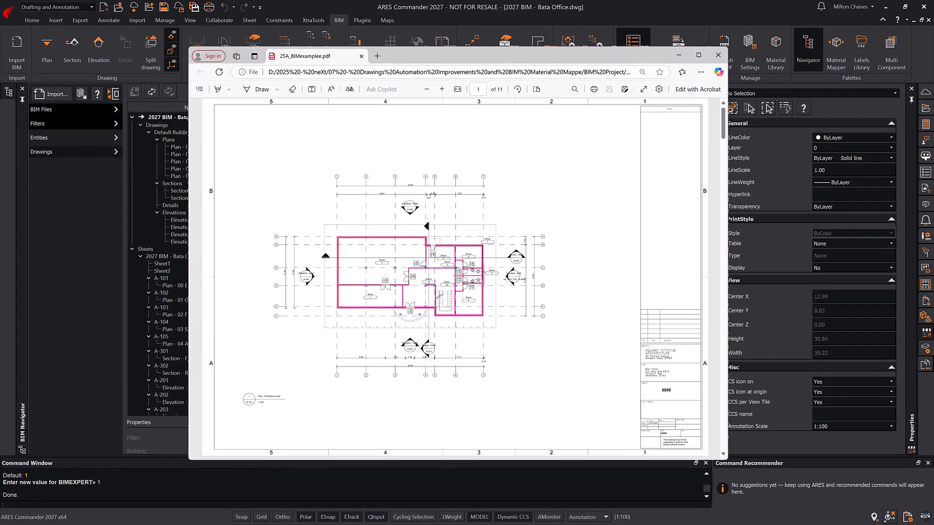
- Scroll through the pages of 25A_BIMexamplee.pdf in Edge
{"action": "scroll", "coordinate": [721, 152], "scroll_direction": "down", "scroll_amount": 5}
{"action": "left_click_drag", "start_coordinate": [721, 151], "coordinate": [713, 210]}
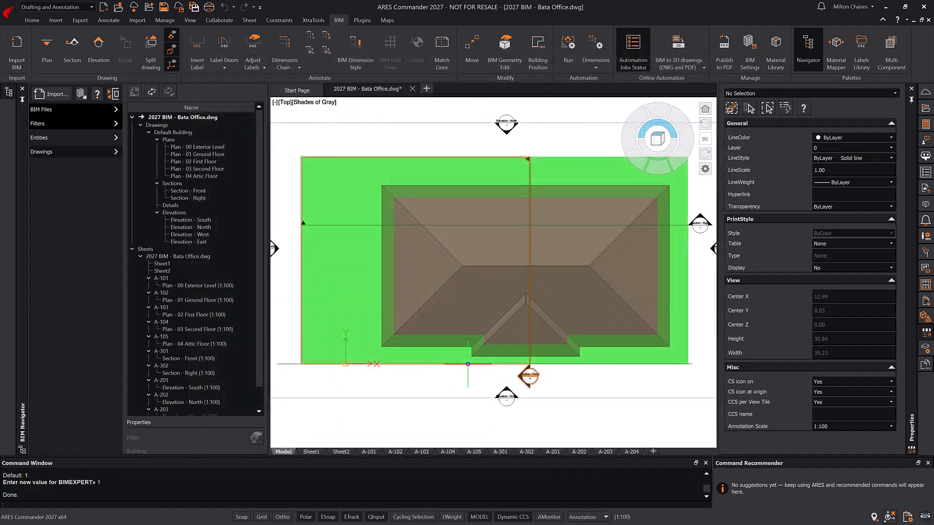
- Open sheets A-101 and A-104, then zoom and pan across the plan
{"action": "left_click", "coordinate": [163, 278]}
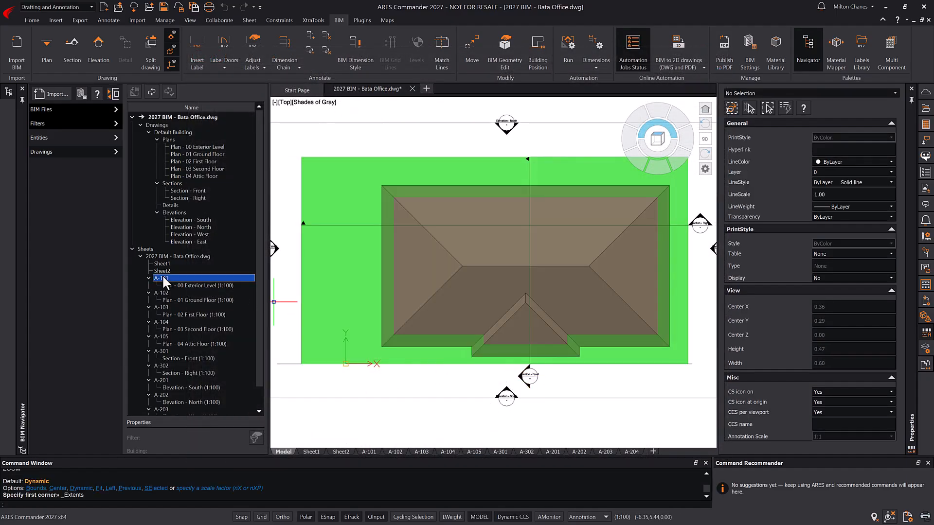
{"action": "double_click", "coordinate": [171, 277]}
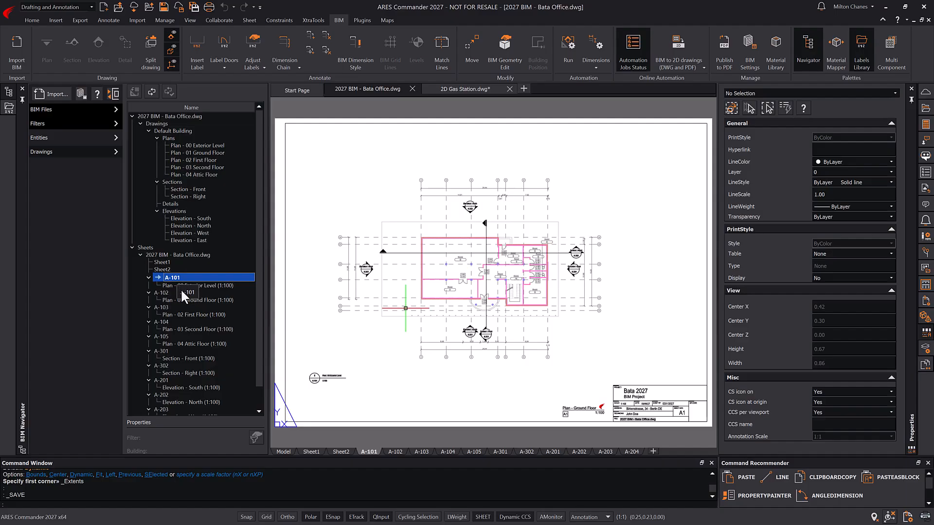
{"action": "double_click", "coordinate": [165, 322]}
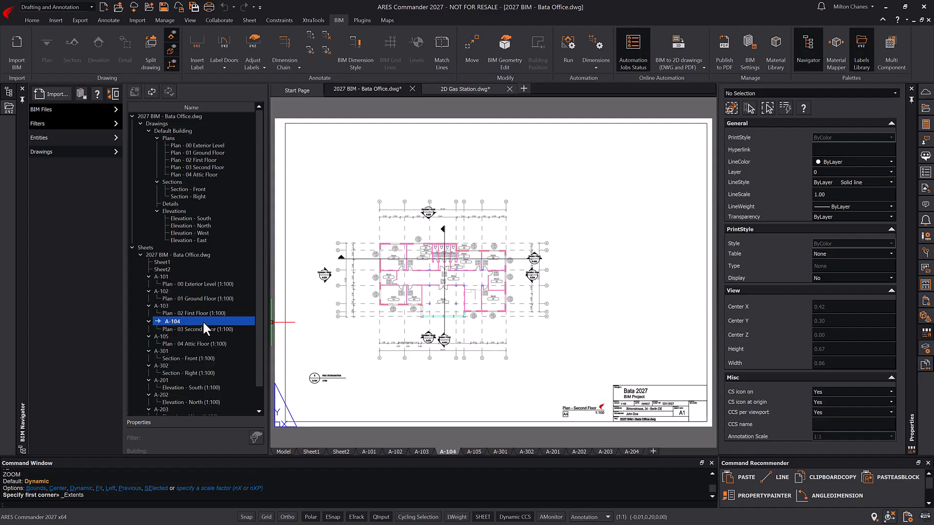
{"action": "scroll", "coordinate": [354, 307], "scroll_direction": "up", "scroll_amount": 5}
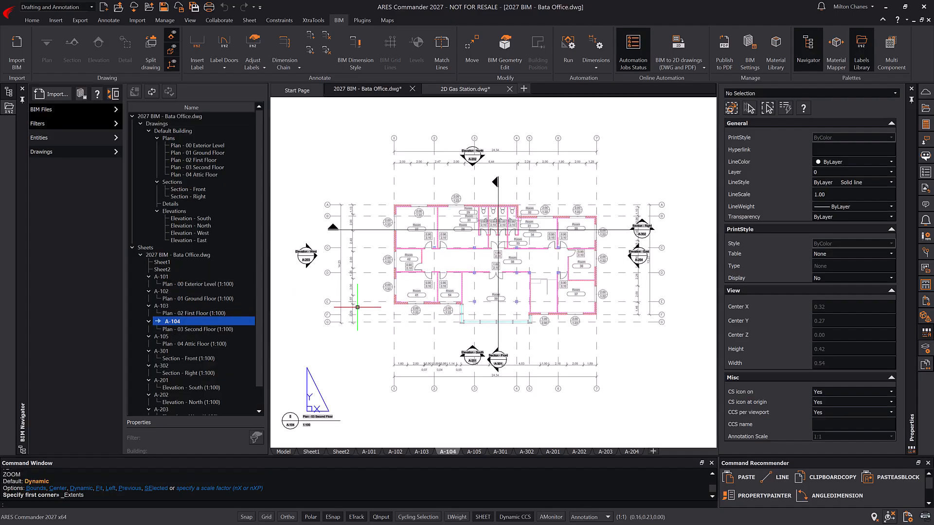
{"action": "mouse_move", "coordinate": [357, 307]}
{"action": "middle_mouse_down"}
{"action": "mouse_move", "coordinate": [411, 328]}
{"action": "mouse_move", "coordinate": [415, 345]}
{"action": "middle_mouse_up"}
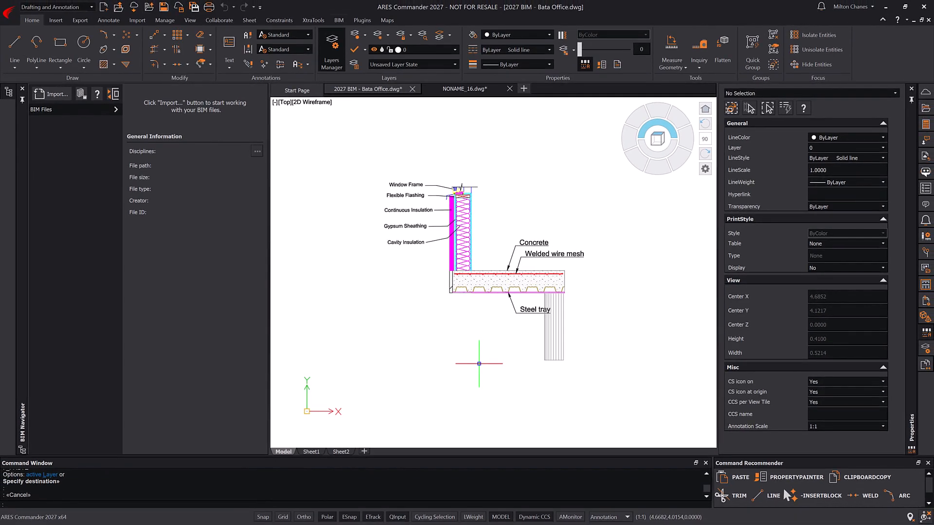
- Cut the floor section detail and paste it on sheet A-104 beside the plan
{"action": "left_click", "coordinate": [594, 377]}
{"action": "left_click", "coordinate": [371, 157]}
{"action": "key", "text": "ctrl+x"}
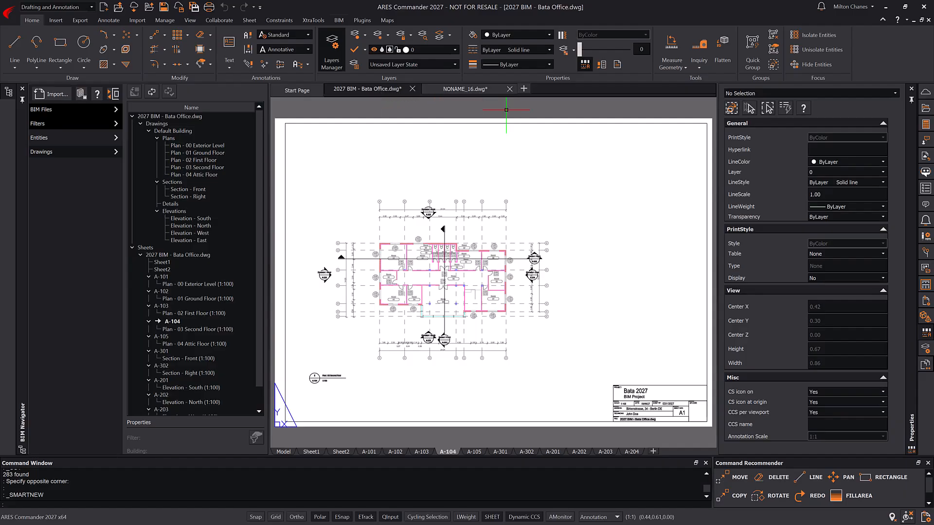
{"action": "key", "text": "ctrl+v"}
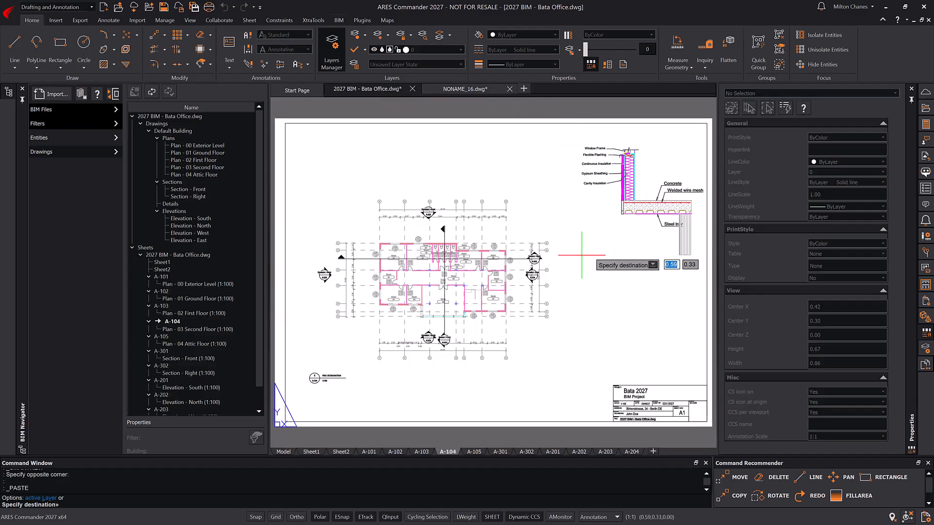
{"action": "left_click", "coordinate": [571, 259]}
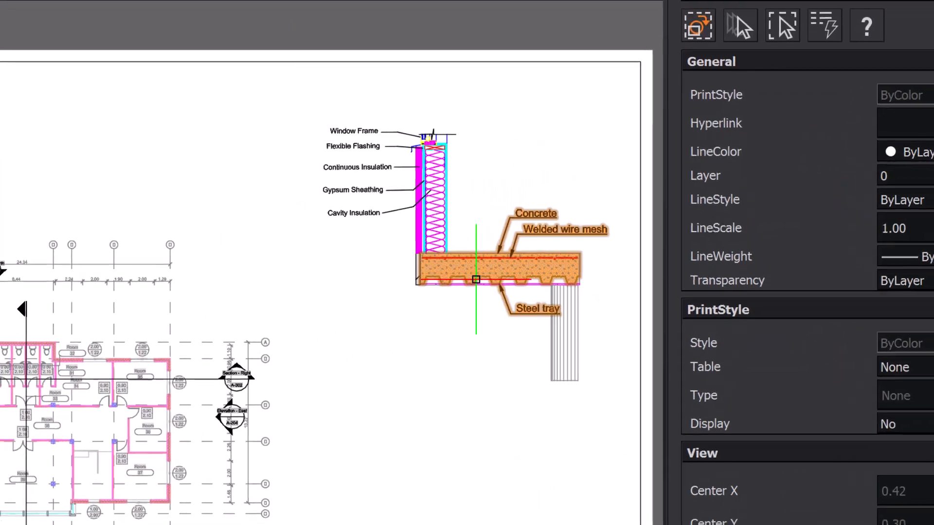
- Change the detail's slab type to Hollow core slab
{"action": "left_click", "coordinate": [476, 279]}
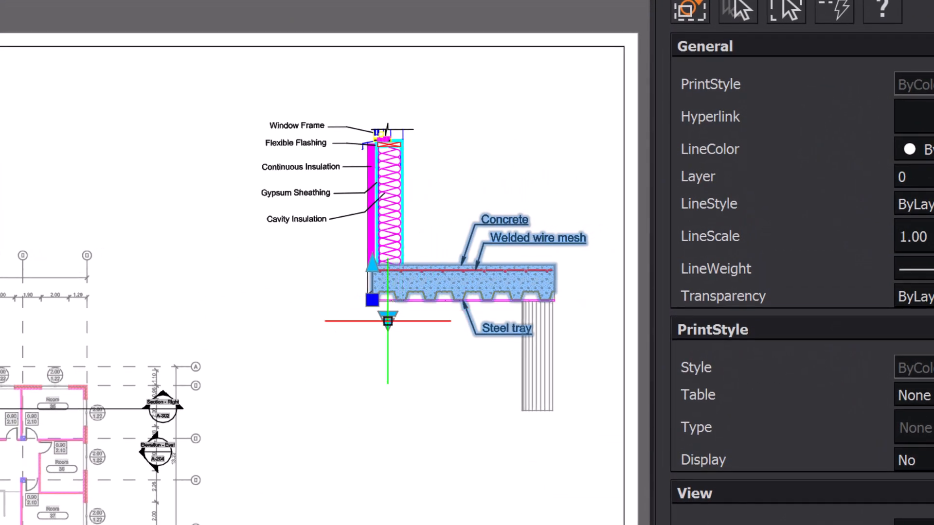
{"action": "left_click", "coordinate": [387, 319]}
{"action": "left_click", "coordinate": [413, 362]}
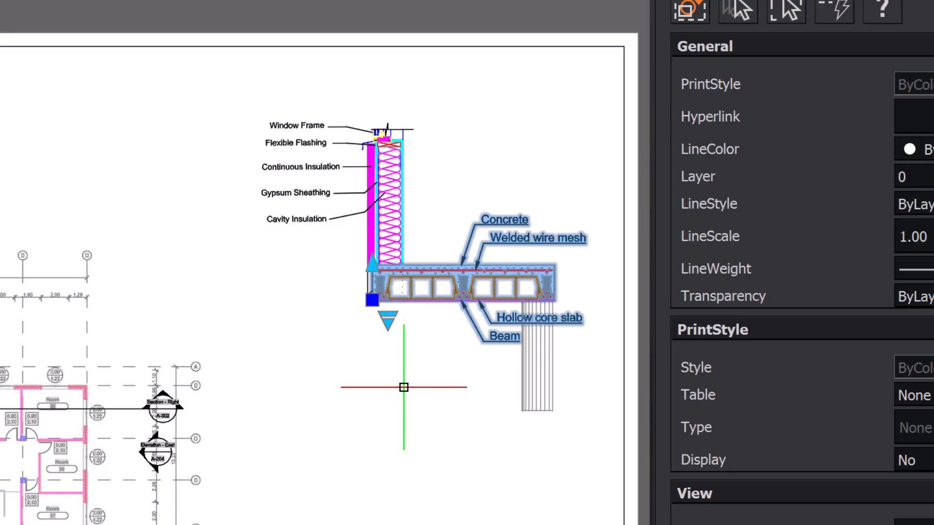
{"action": "key", "text": "Escape"}
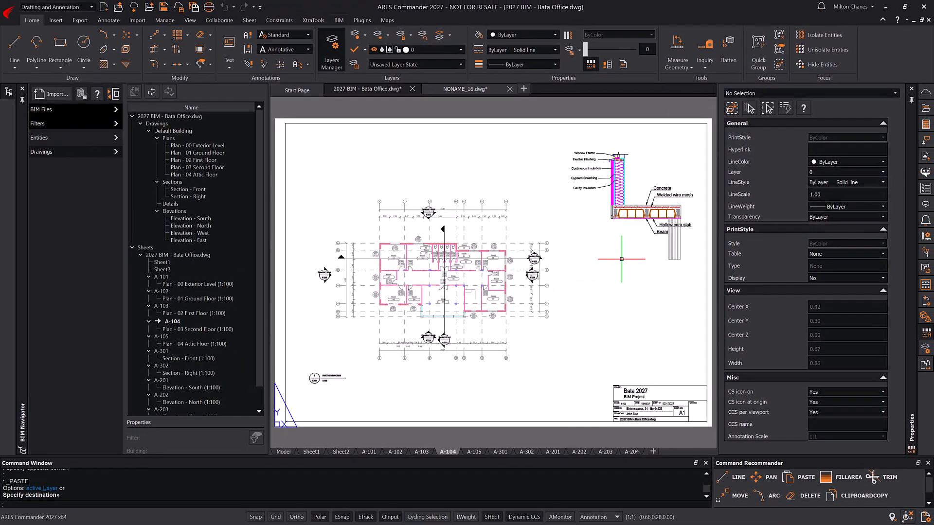
- Add a View Label - E named 'Detail - Floor Section' below the detail, then open Plan - 03 Second Floor
{"action": "left_click", "coordinate": [925, 237]}
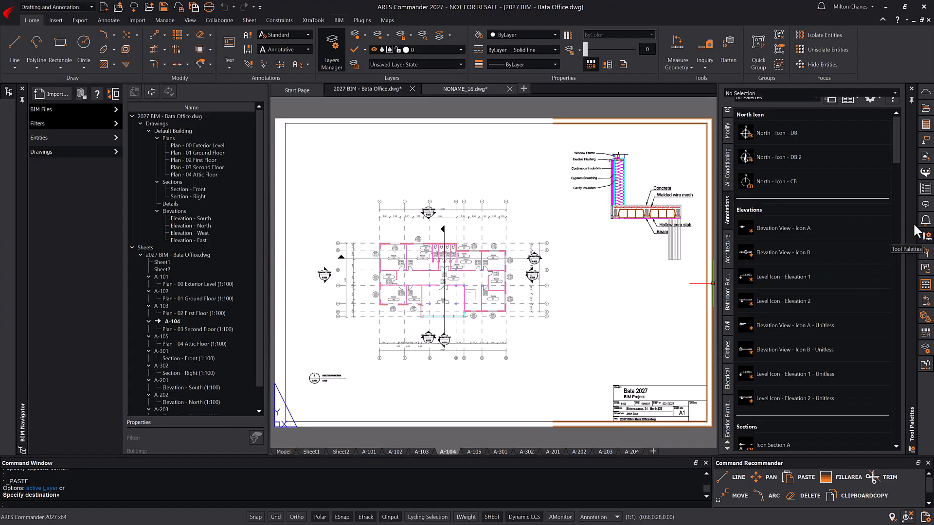
{"action": "left_click_drag", "start_coordinate": [897, 155], "coordinate": [898, 361]}
{"action": "left_click", "coordinate": [768, 343]}
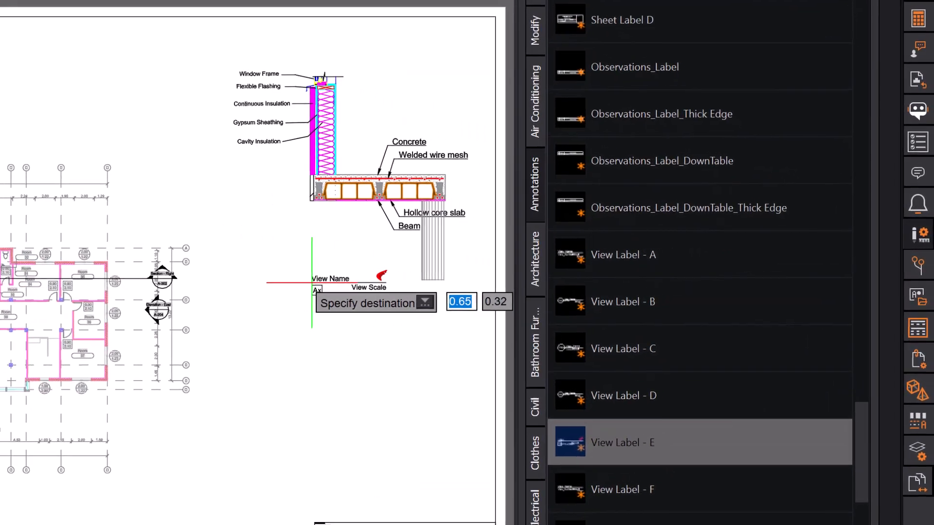
{"action": "left_click", "coordinate": [290, 277]}
{"action": "key", "text": "BackSpace"}
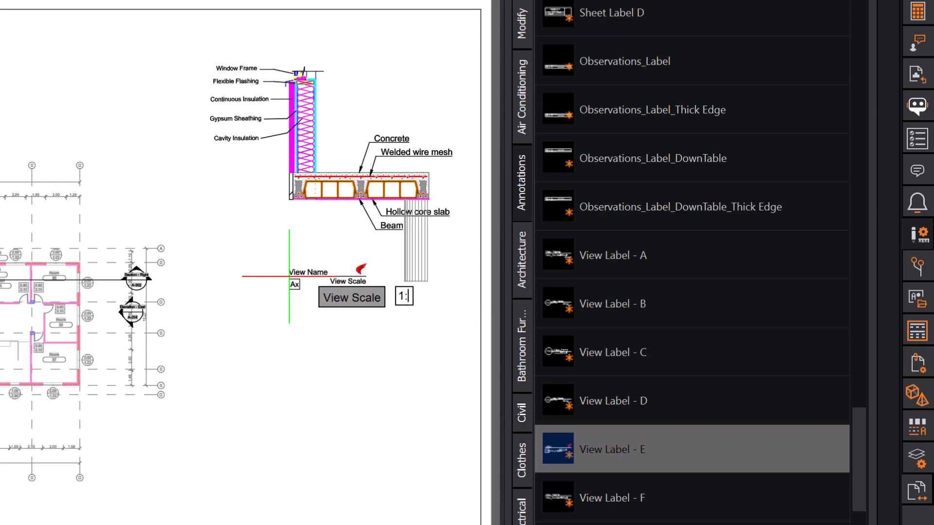
{"action": "key", "text": "Return"}
{"action": "type", "text": "Detail - Floor Section"}
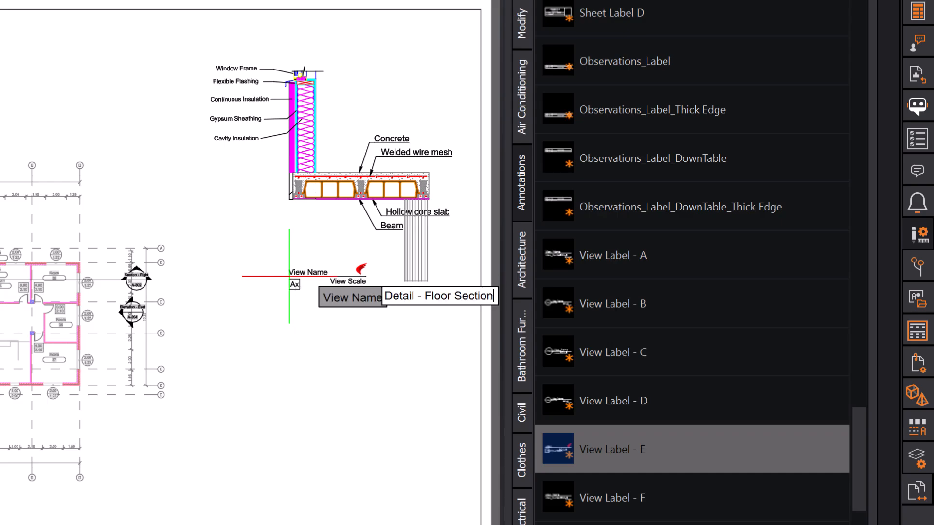
{"action": "key", "text": "Return"}
{"action": "left_click", "coordinate": [289, 277]}
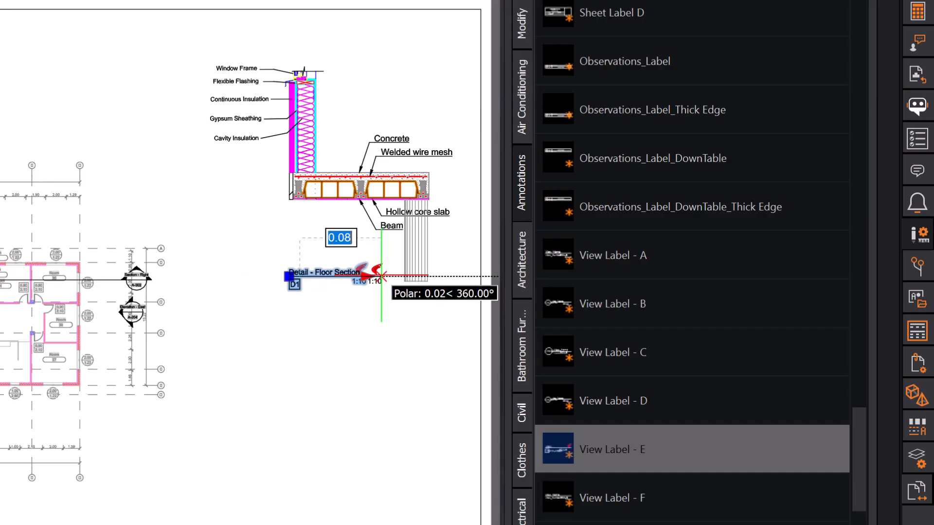
{"action": "left_click", "coordinate": [383, 280]}
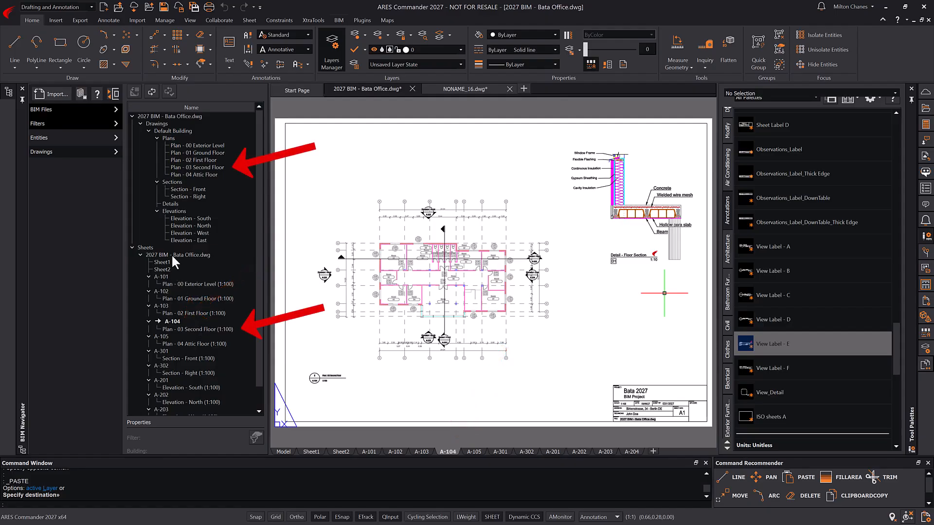
{"action": "double_click", "coordinate": [214, 167]}
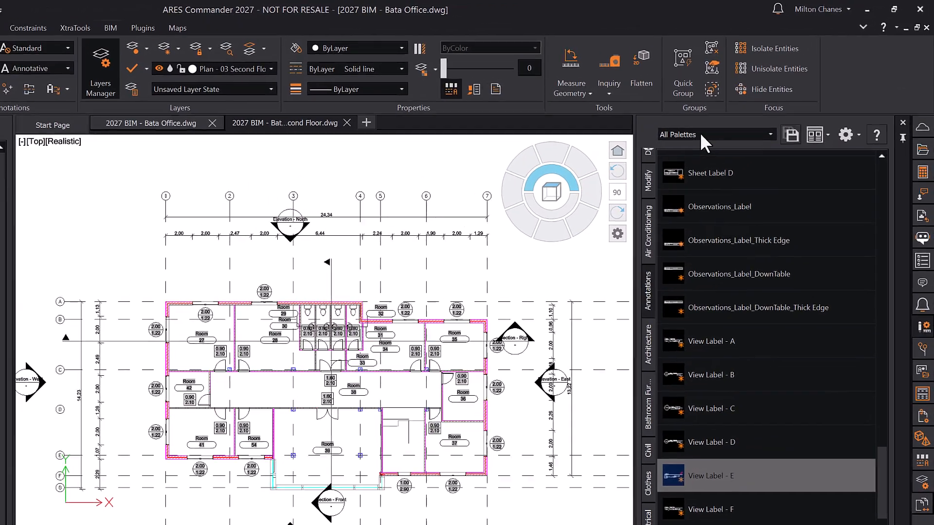
- Place Table and chairs - 01 from the Architecture & Interior Design Furniture palette in Room 41
{"action": "left_click", "coordinate": [745, 111]}
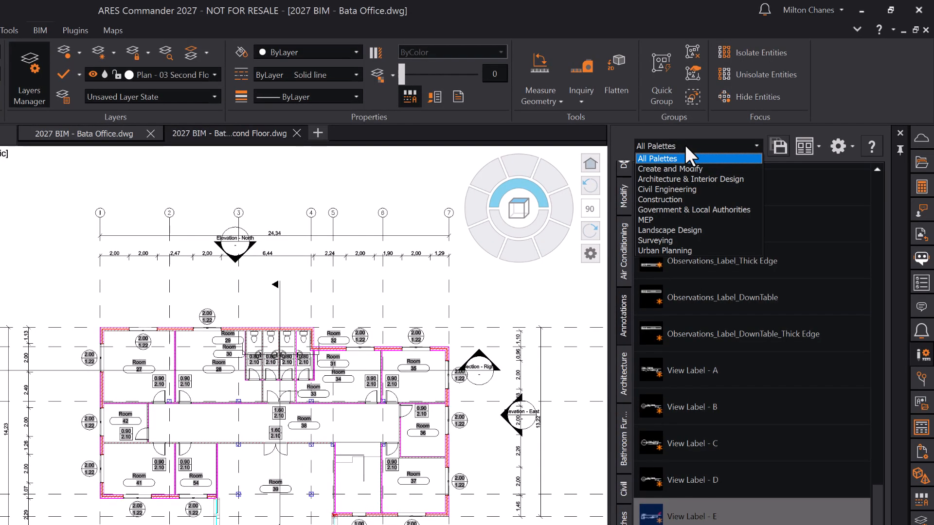
{"action": "left_click", "coordinate": [697, 178]}
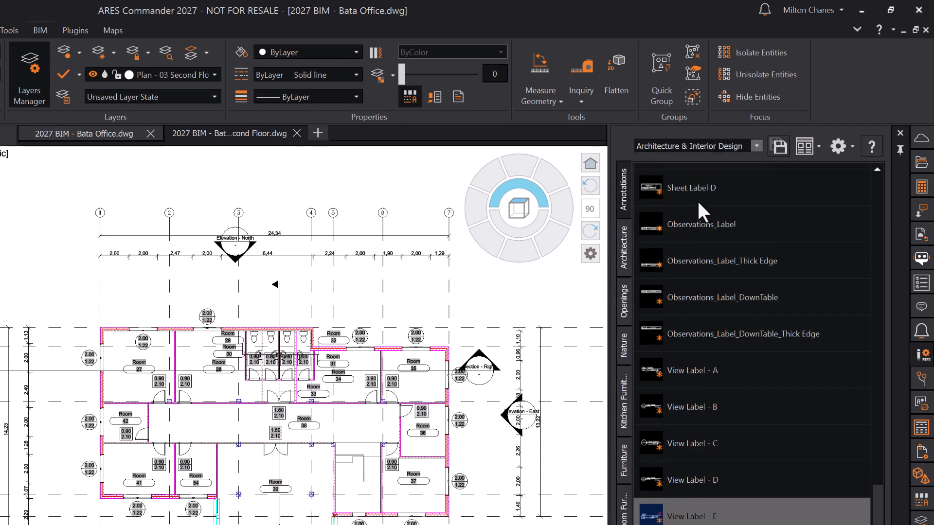
{"action": "left_click", "coordinate": [623, 457]}
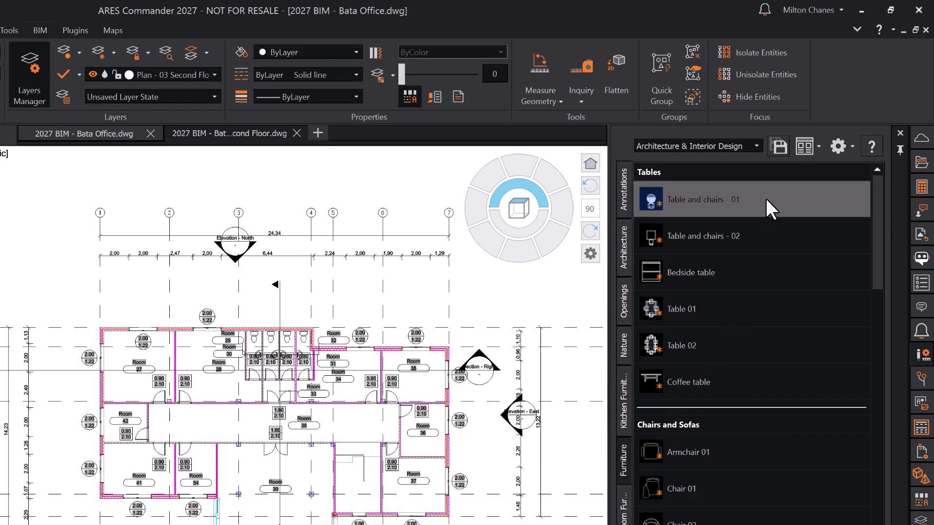
{"action": "left_click", "coordinate": [693, 198]}
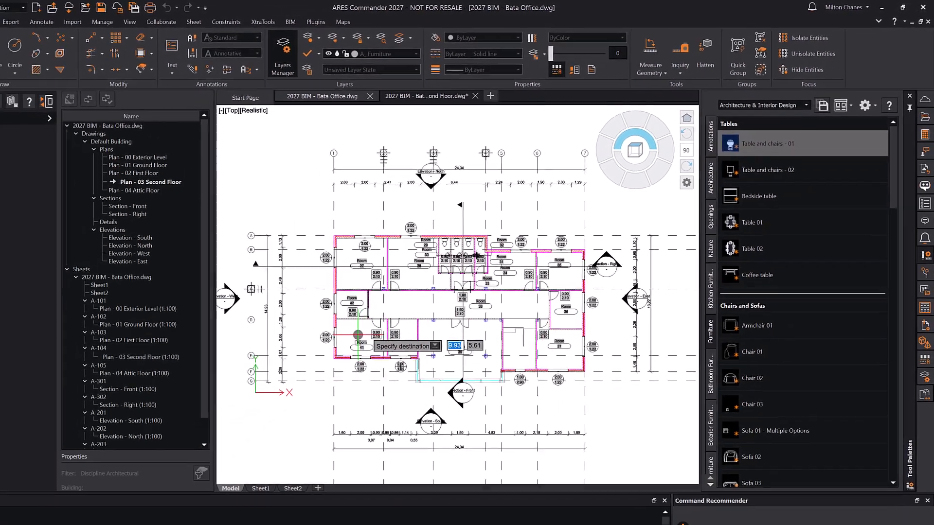
{"action": "scroll", "coordinate": [132, 459], "scroll_direction": "up", "scroll_amount": 5}
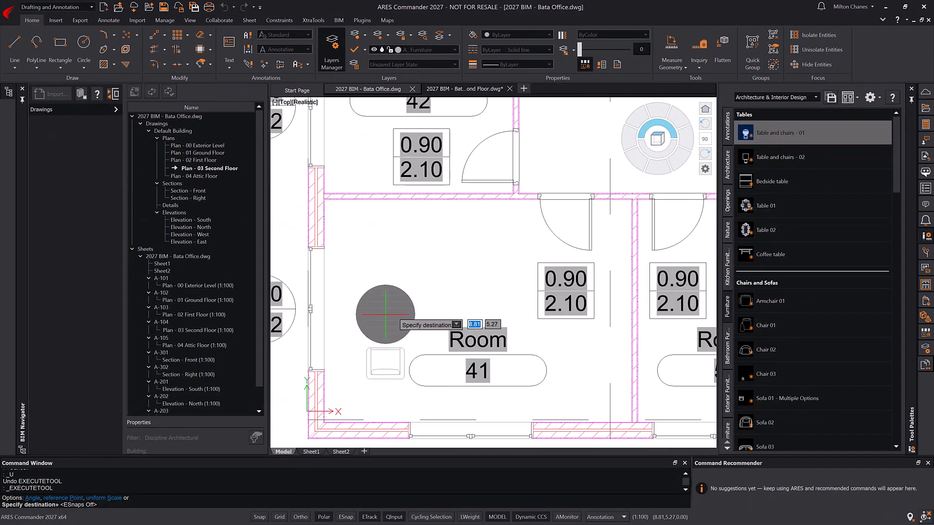
{"action": "left_click", "coordinate": [376, 278]}
{"action": "left_click", "coordinate": [398, 353]}
- Switch the table to the four-chair arrangement and shift it slightly right
{"action": "right_click", "coordinate": [398, 353]}
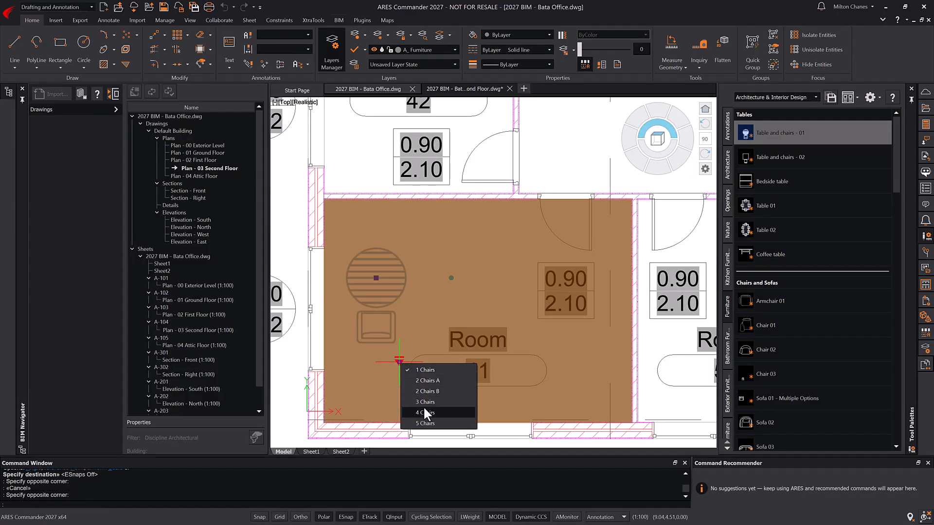
{"action": "left_click", "coordinate": [423, 407]}
{"action": "left_click", "coordinate": [375, 278]}
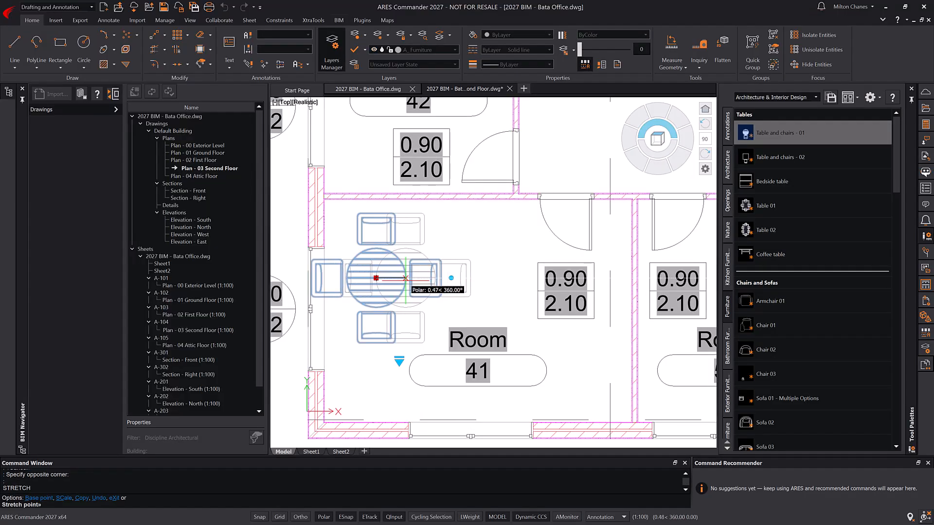
{"action": "left_click", "coordinate": [405, 277]}
{"action": "key", "text": "Escape"}
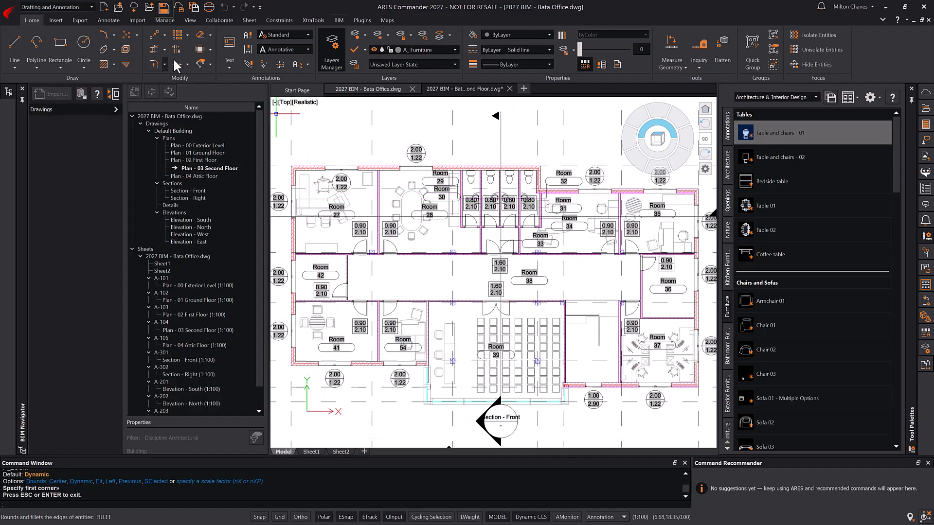
- Save the second-floor plan, then reload its updated reference on sheet A-104
{"action": "left_click", "coordinate": [163, 8]}
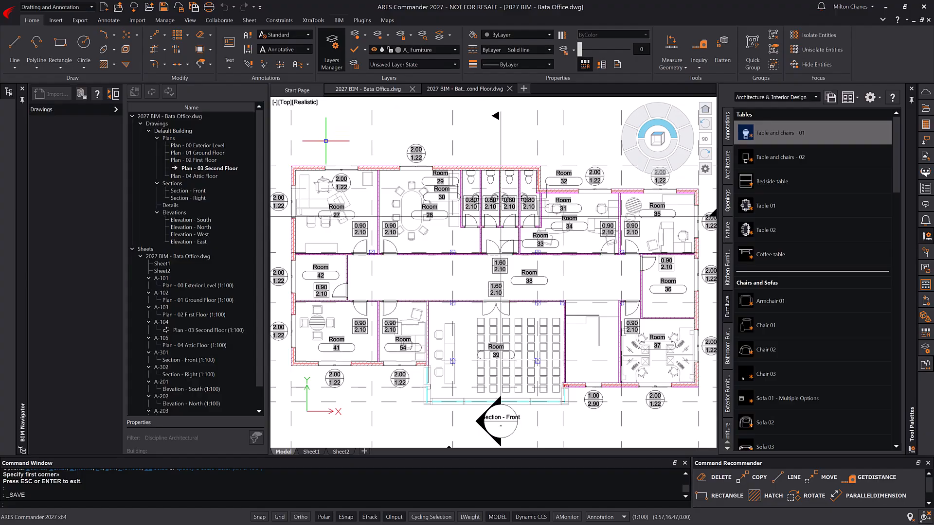
{"action": "double_click", "coordinate": [212, 331]}
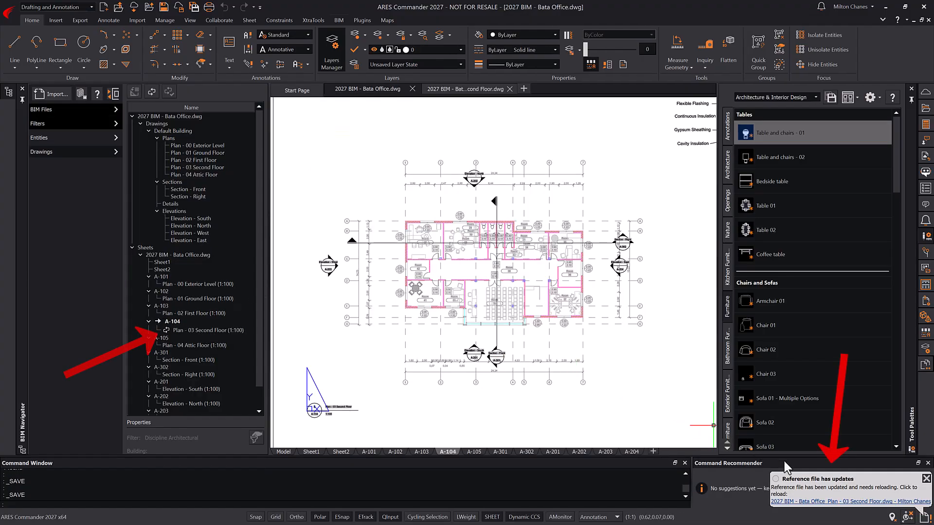
{"action": "left_click", "coordinate": [819, 504]}
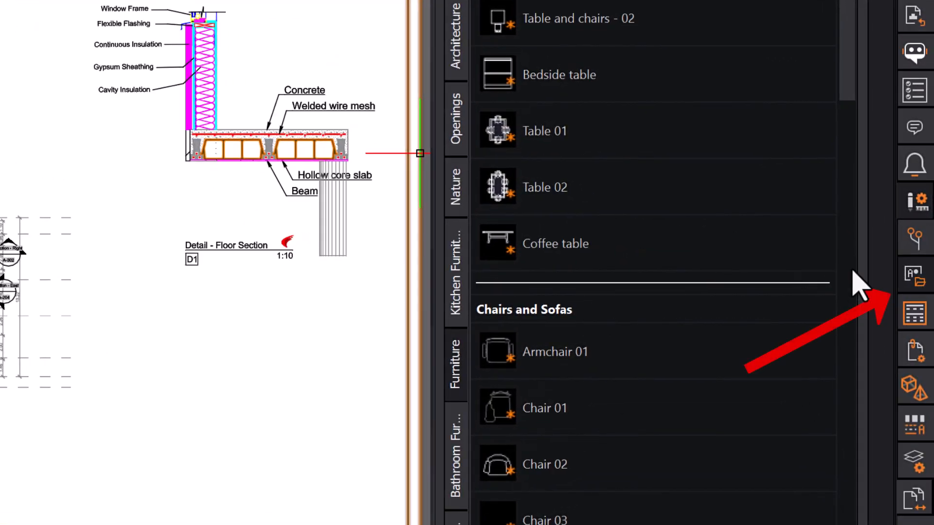
- Insert the Observations block from the GEN Annotations library onto the title block
{"action": "left_click", "coordinate": [914, 276]}
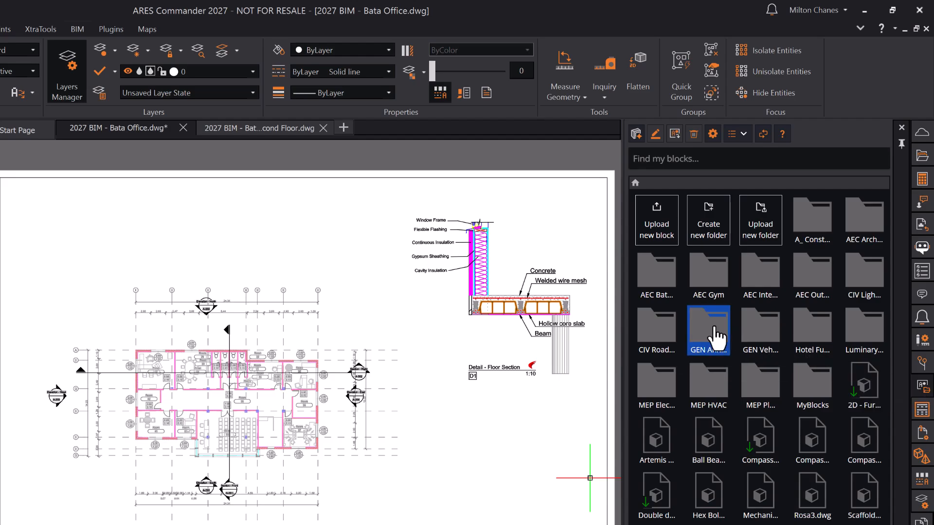
{"action": "left_click", "coordinate": [713, 329]}
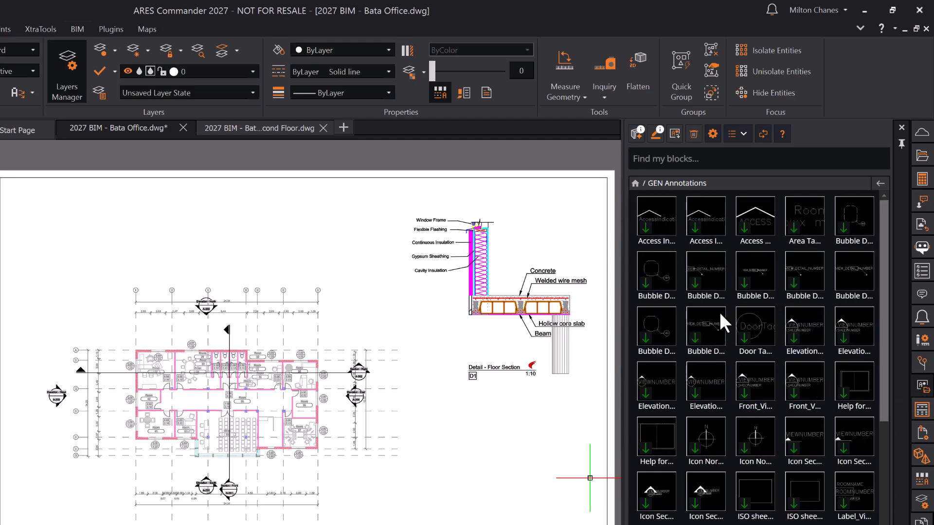
{"action": "left_click_drag", "start_coordinate": [883, 307], "coordinate": [909, 396]}
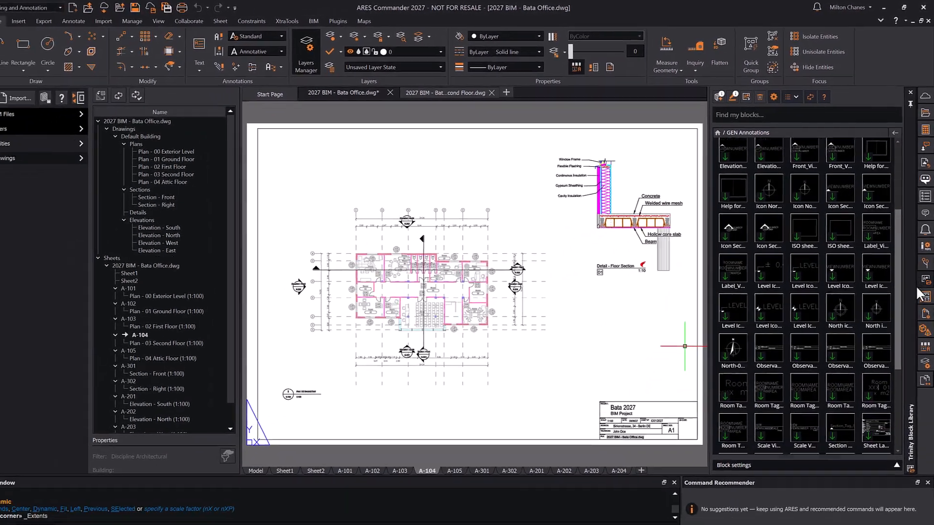
{"action": "left_click_drag", "start_coordinate": [917, 287], "coordinate": [915, 355]}
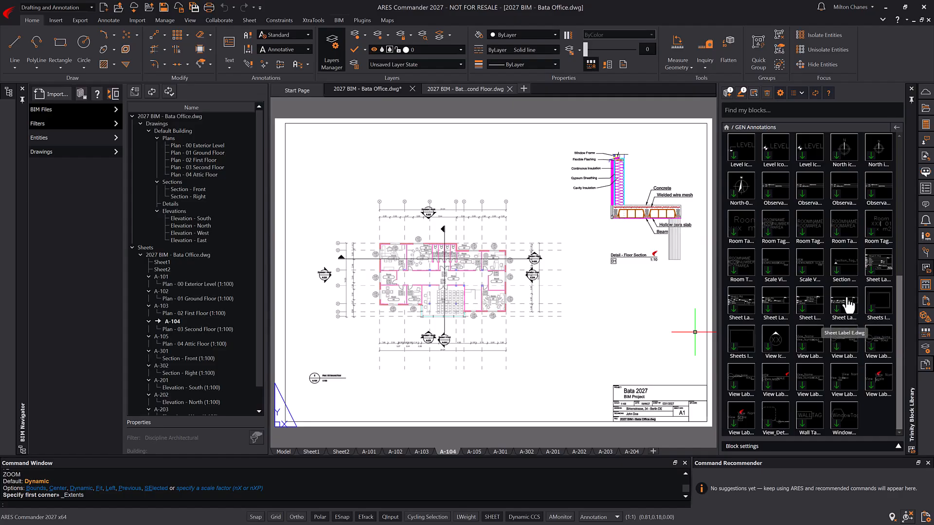
{"action": "left_click", "coordinate": [775, 195]}
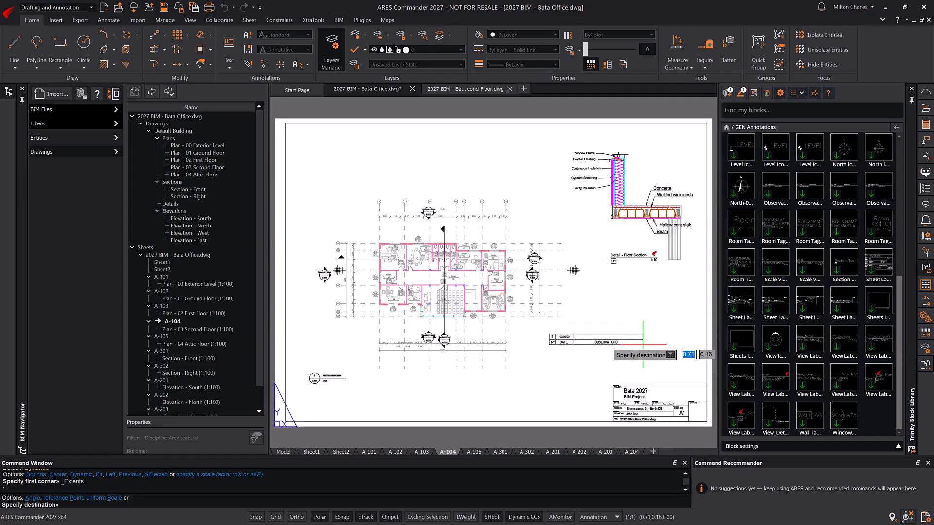
{"action": "left_click", "coordinate": [705, 384]}
{"action": "key", "text": "Escape"}
- Set the observations table to Observation 5 for five rows, and reset the block library
{"action": "middle_click_drag", "start_coordinate": [653, 350], "coordinate": [509, 238]}
{"action": "scroll", "coordinate": [535, 266], "scroll_direction": "up", "scroll_amount": 4}
{"action": "left_click", "coordinate": [536, 264]}
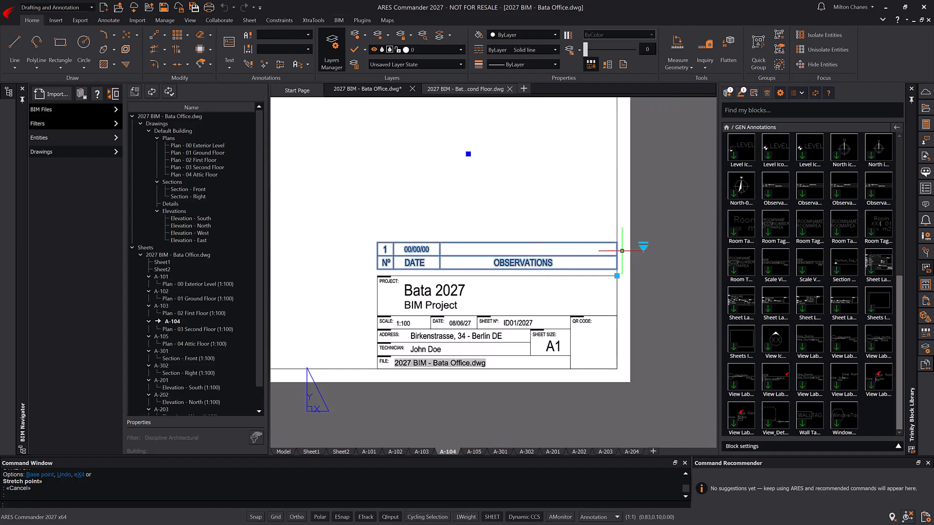
{"action": "left_click", "coordinate": [643, 247]}
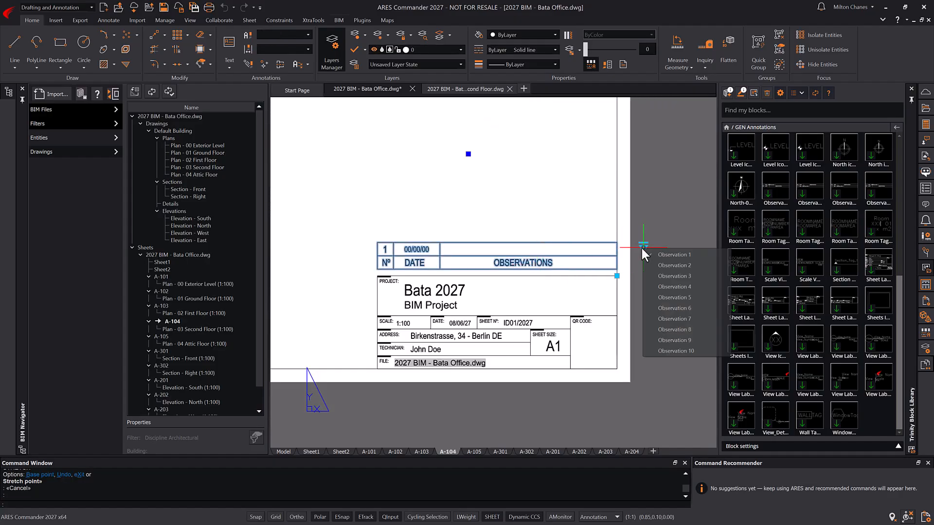
{"action": "left_click", "coordinate": [671, 294]}
{"action": "key", "text": "Escape"}
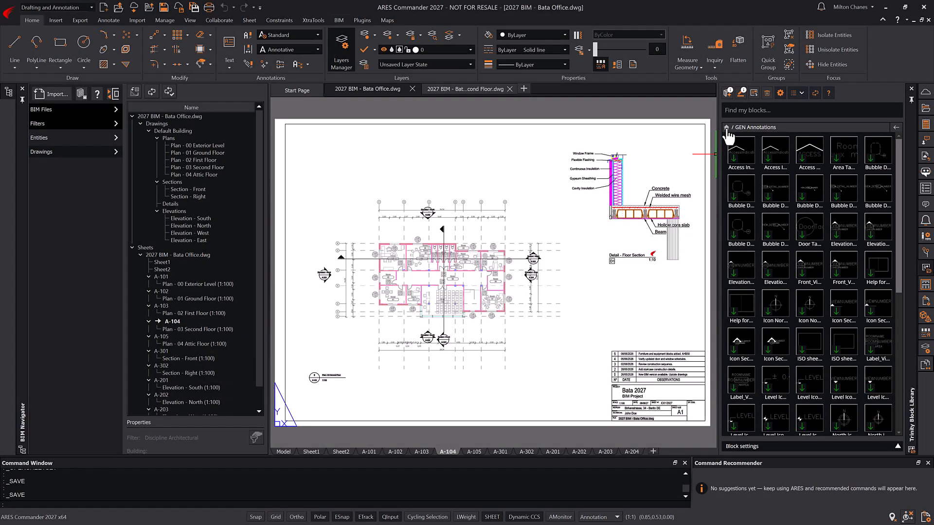
{"action": "left_click", "coordinate": [726, 127]}
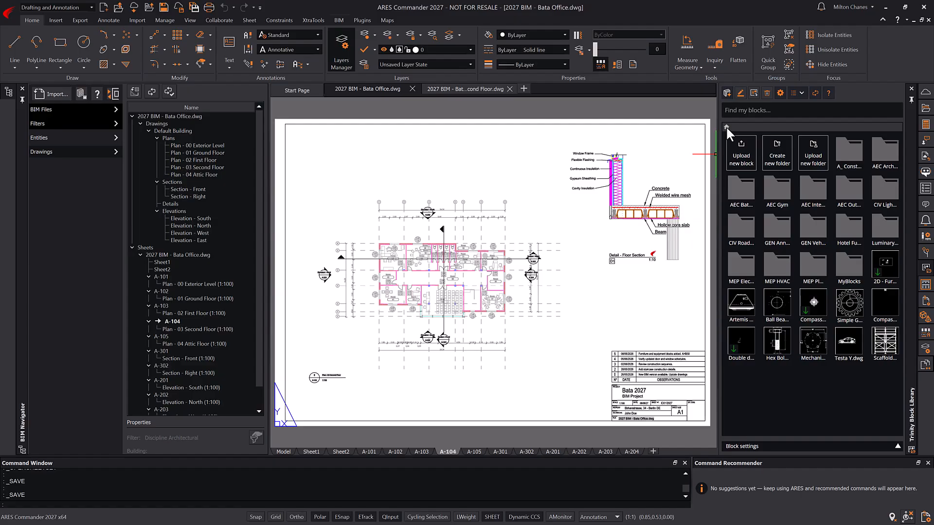
- Have the AI block assistant generate a simple compass rose marked 'N' and pick the next variant
{"action": "left_click", "coordinate": [727, 101]}
{"action": "type", "text": "Create "}
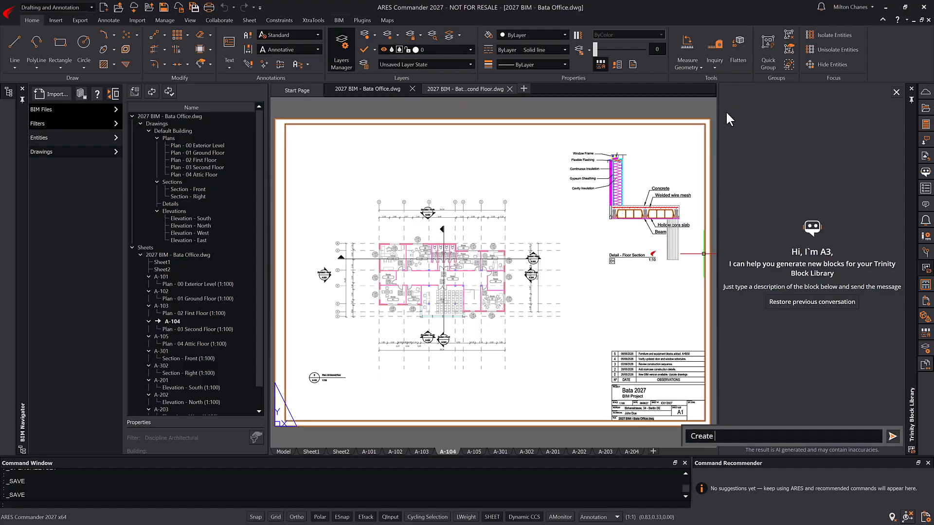
{"action": "type", "text": "a simple compass rose indication North with the letter \"N\"."}
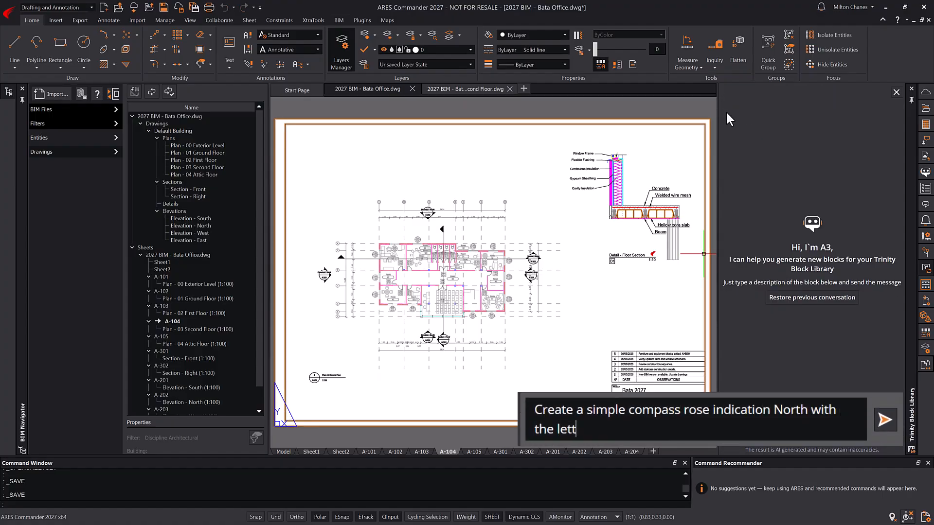
{"action": "key", "text": "Return"}
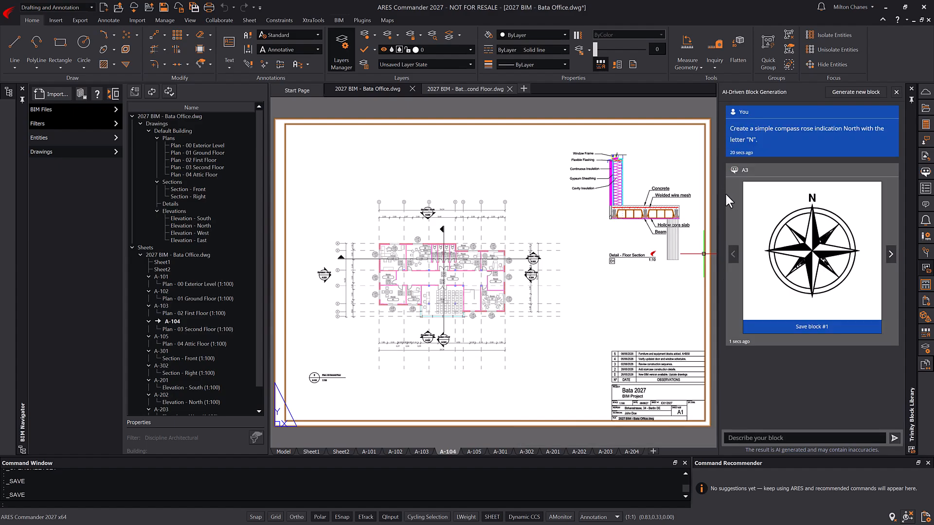
{"action": "left_click", "coordinate": [890, 258]}
- Save the generated compass rose as block CompassRose03 and select it for insertion
{"action": "left_click", "coordinate": [826, 327]}
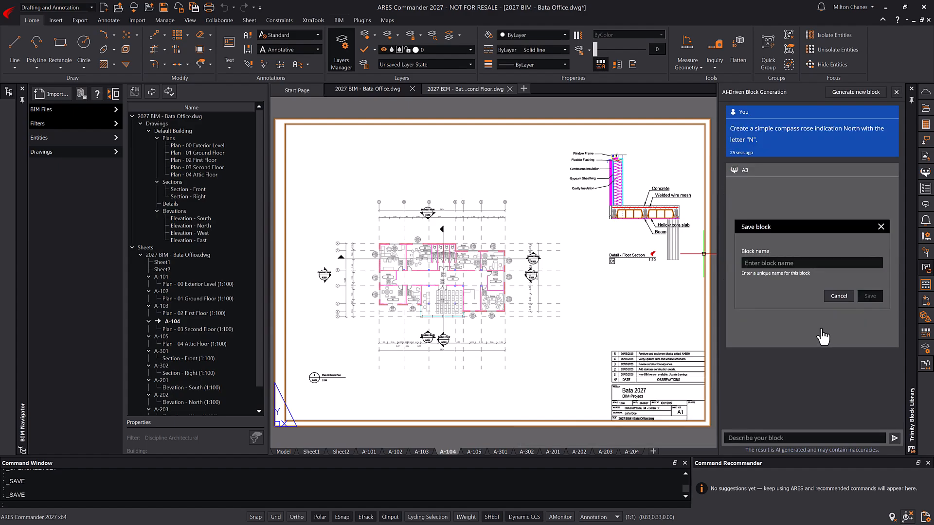
{"action": "left_click", "coordinate": [812, 262]}
{"action": "type", "text": "CompassRose03"}
{"action": "left_click", "coordinate": [870, 296]}
{"action": "left_click", "coordinate": [896, 94]}
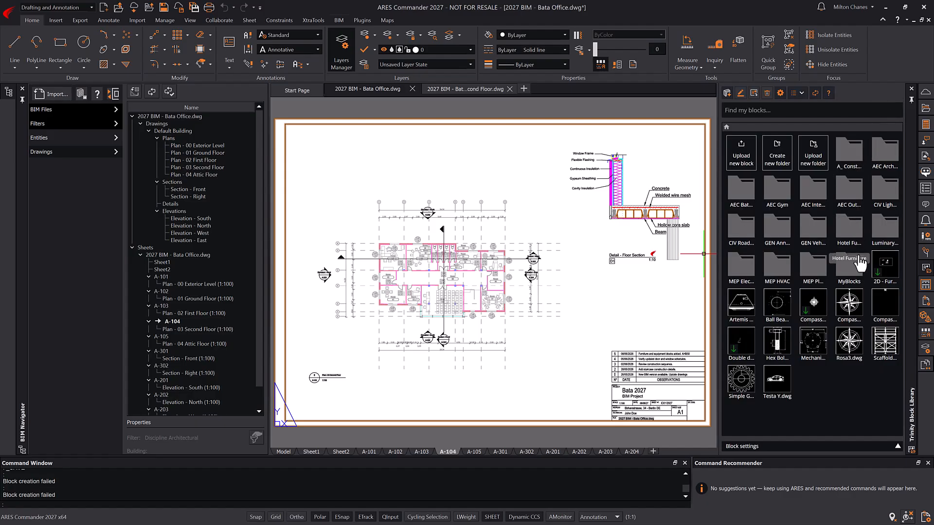
{"action": "left_click", "coordinate": [848, 304]}
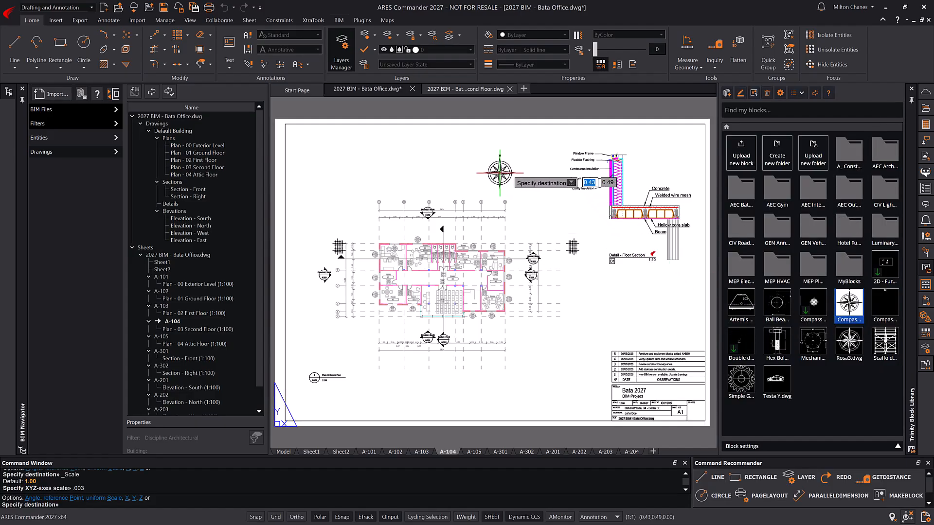
- Place the compass rose above the floor plan and start a BIM (RVT or IFC) to 2D drawings job for Bata2027.rvt
{"action": "left_click", "coordinate": [497, 169]}
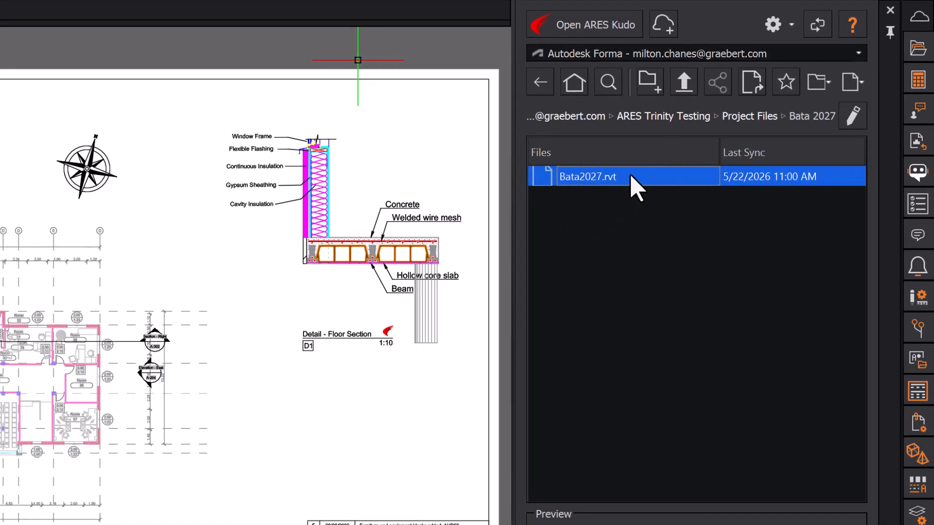
{"action": "right_click", "coordinate": [630, 176]}
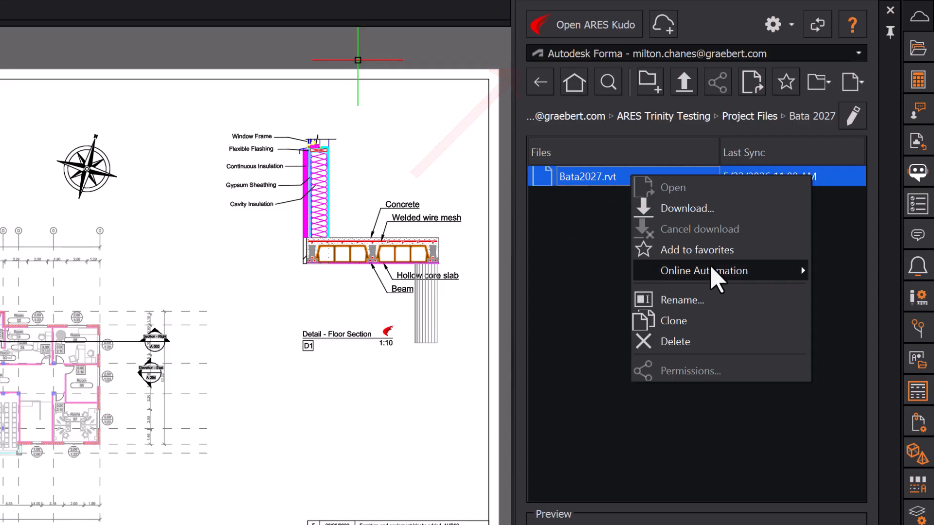
{"action": "mouse_move", "coordinate": [770, 278]}
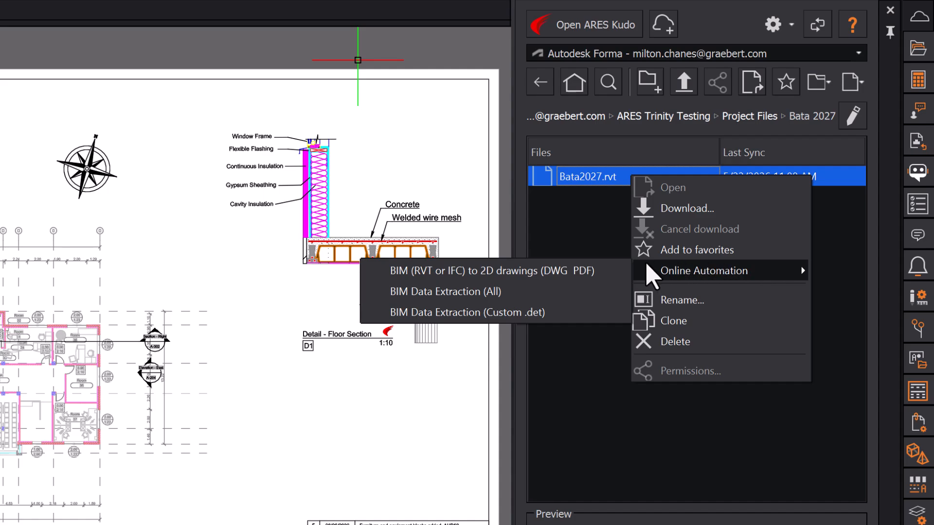
{"action": "left_click", "coordinate": [597, 271]}
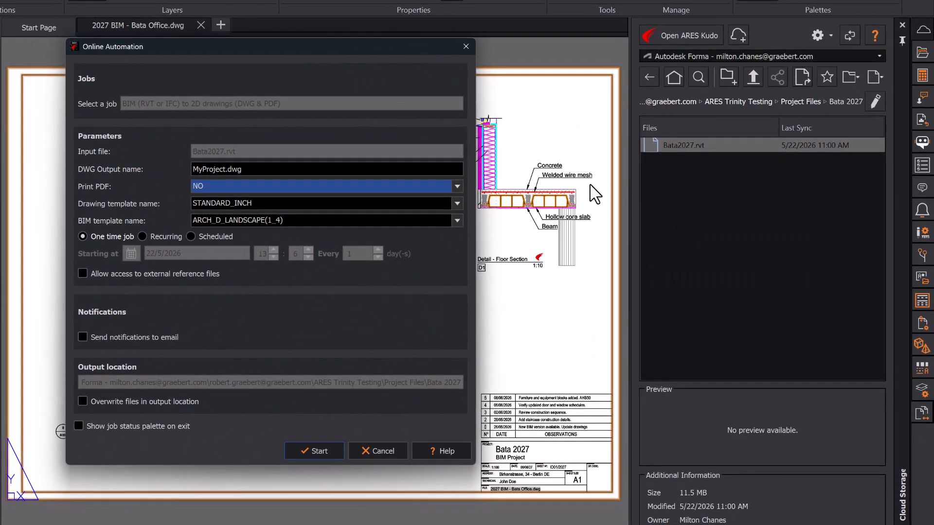
- Name the output BataFromCloud, enable Print PDF, and use STANDARDISO_M and ISO_MECH_A1_LANDSCAPE(1_100)_TB templates
{"action": "double_click", "coordinate": [225, 169]}
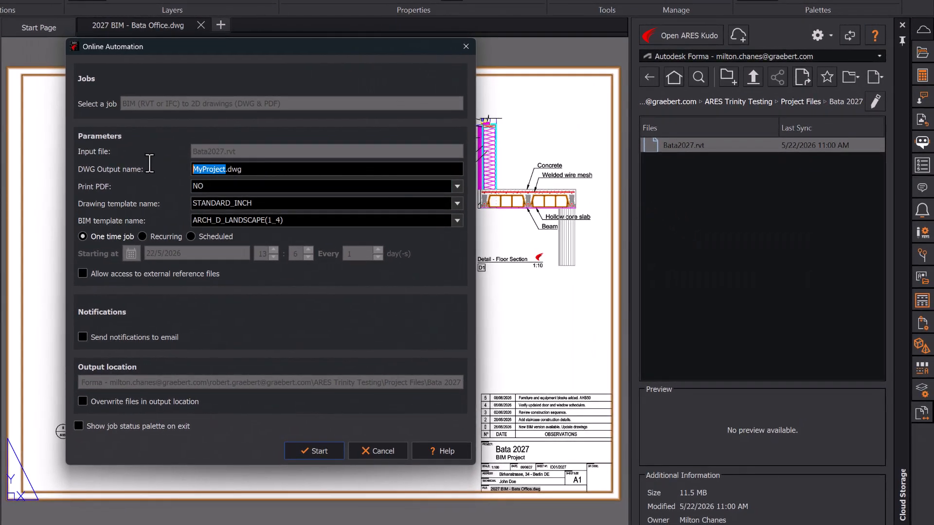
{"action": "type", "text": "BataFromCloud"}
{"action": "left_click", "coordinate": [268, 185]}
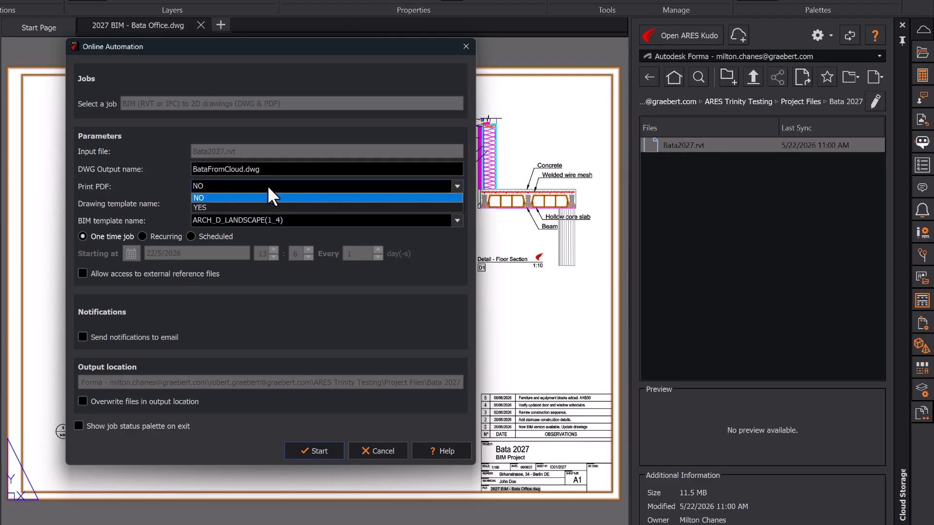
{"action": "left_click", "coordinate": [259, 206]}
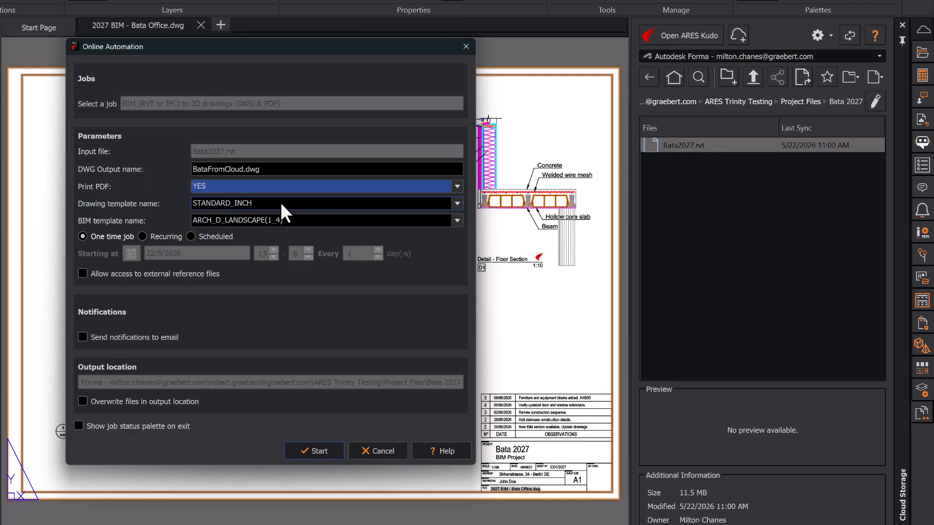
{"action": "left_click", "coordinate": [281, 203]}
{"action": "left_click", "coordinate": [281, 228]}
{"action": "left_click", "coordinate": [314, 220]}
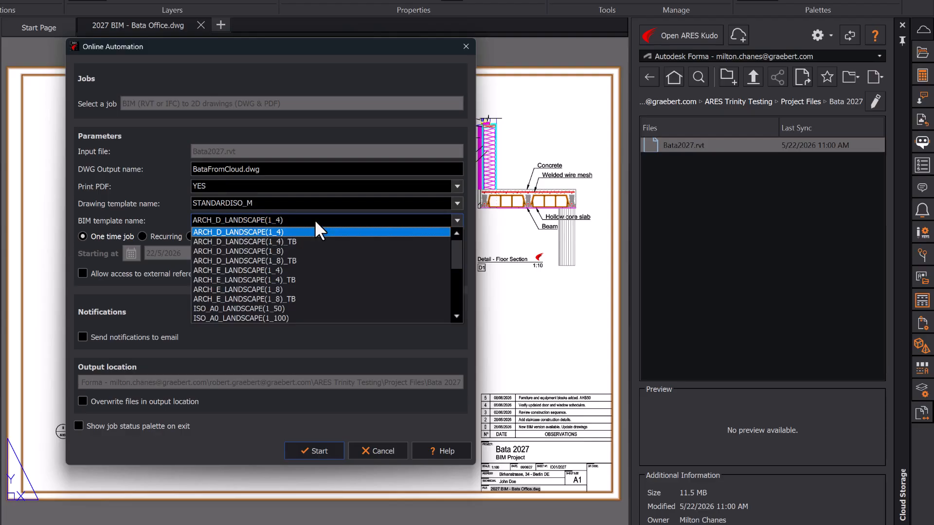
{"action": "left_click_drag", "start_coordinate": [458, 249], "coordinate": [457, 293]}
{"action": "left_click", "coordinate": [389, 318]}
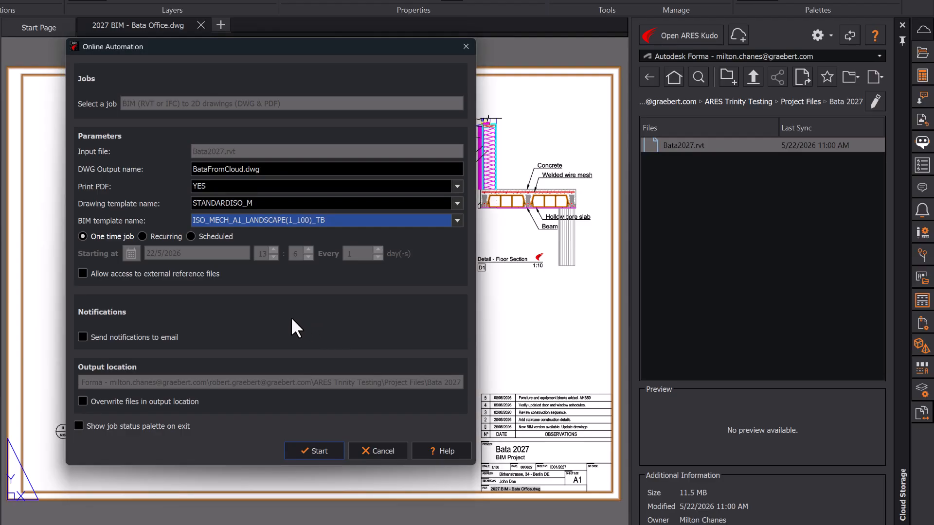
- Keep the job as a One time job after trying Recurring and Scheduled, then start it
{"action": "left_click", "coordinate": [167, 236]}
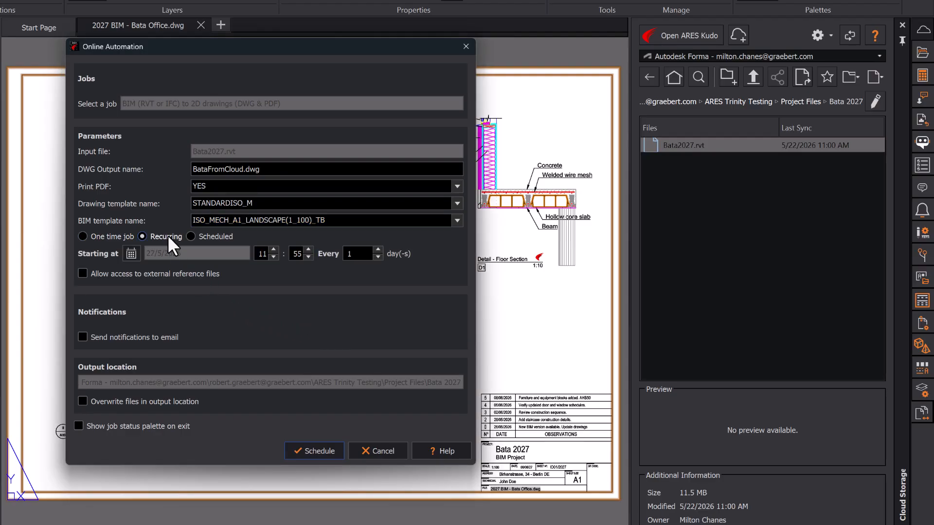
{"action": "left_click", "coordinate": [133, 255]}
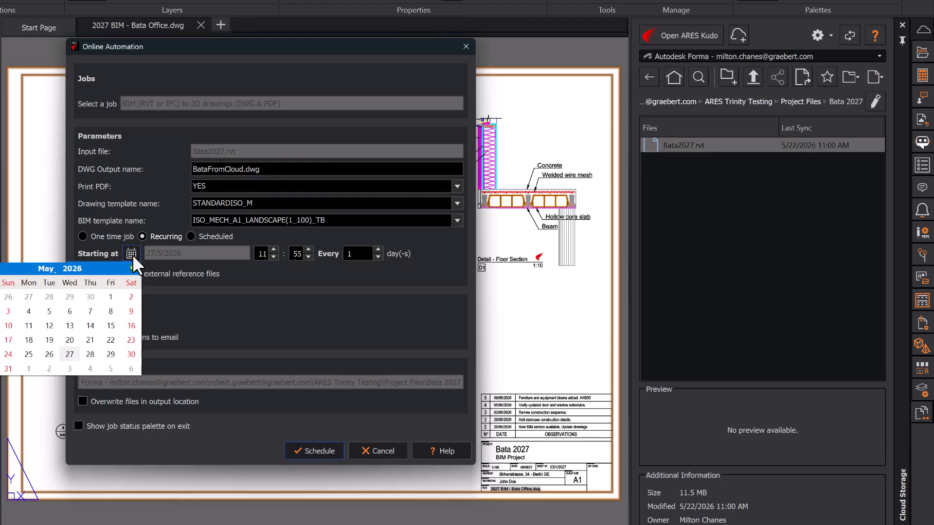
{"action": "left_click", "coordinate": [133, 255]}
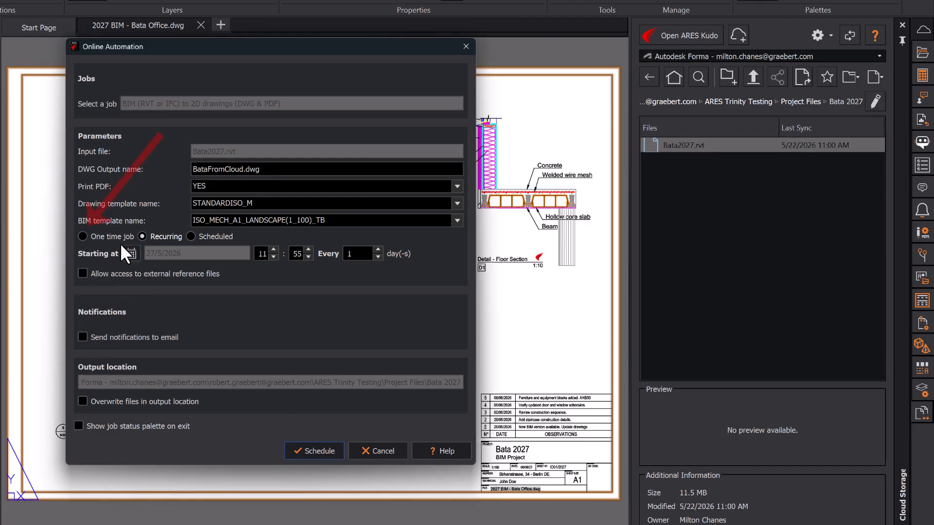
{"action": "left_click", "coordinate": [91, 237]}
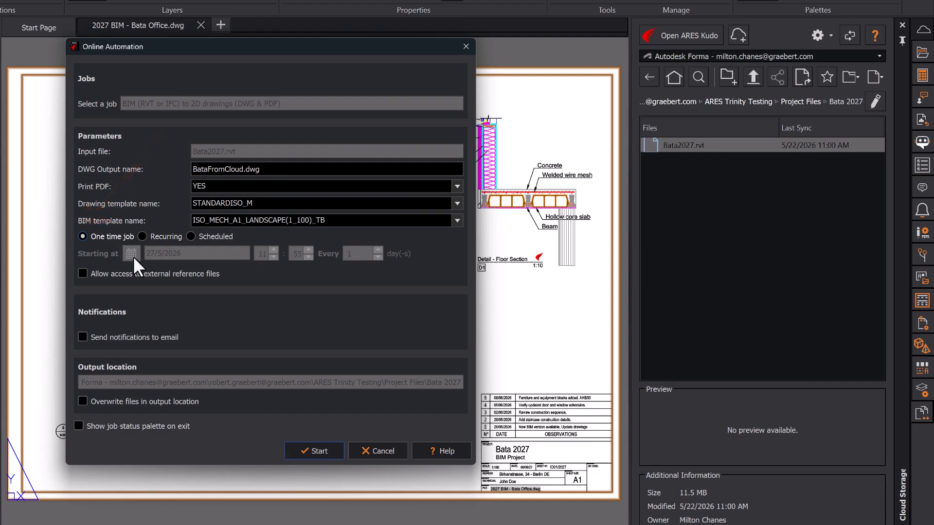
{"action": "left_click", "coordinate": [210, 237]}
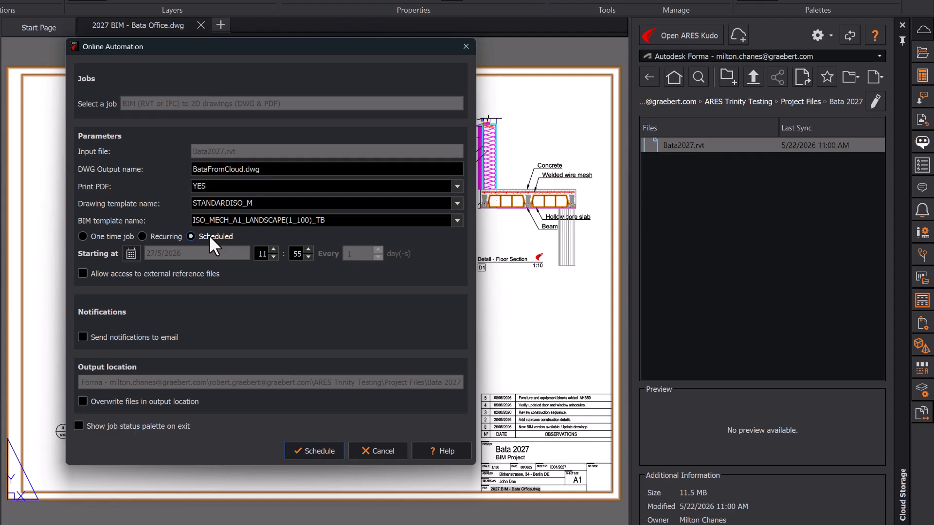
{"action": "left_click", "coordinate": [93, 237]}
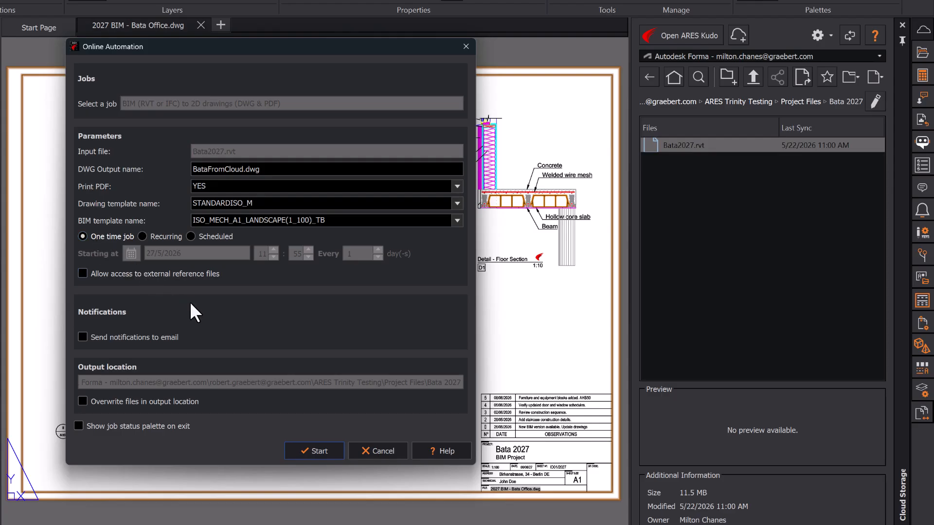
{"action": "left_click", "coordinate": [333, 450]}
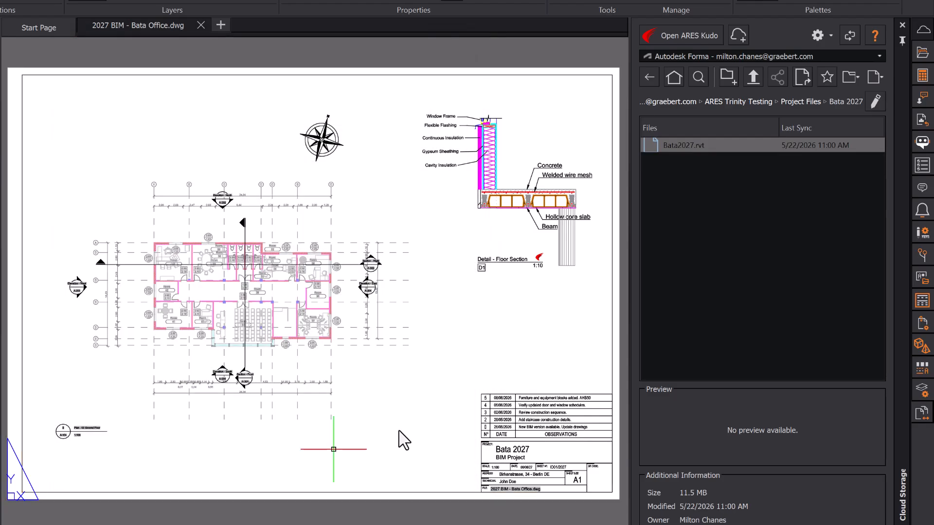
- Check the new job in the Automation Jobs Status palette and open the jobs list in ARES Kudo
{"action": "left_click", "coordinate": [924, 168]}
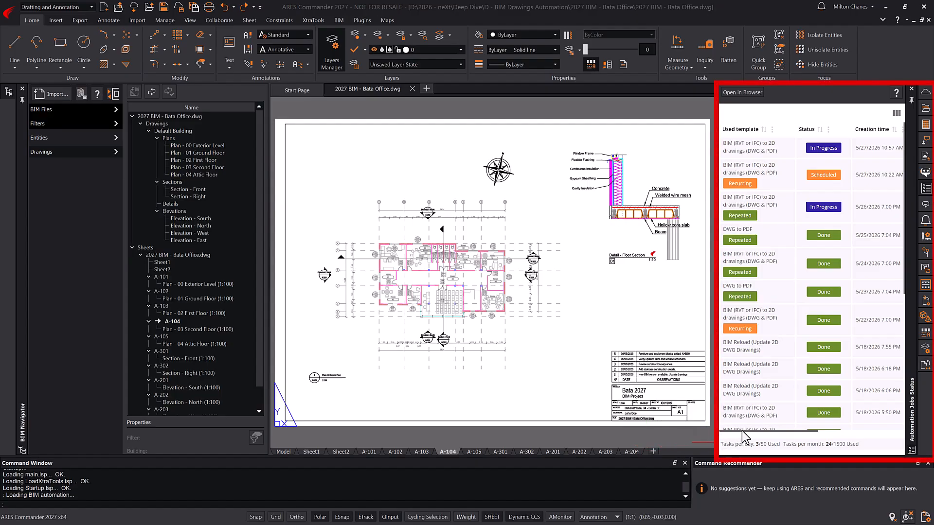
{"action": "mouse_move", "coordinate": [742, 431]}
{"action": "left_mouse_down"}
{"action": "mouse_move", "coordinate": [842, 433]}
{"action": "mouse_move", "coordinate": [740, 432]}
{"action": "left_mouse_up"}
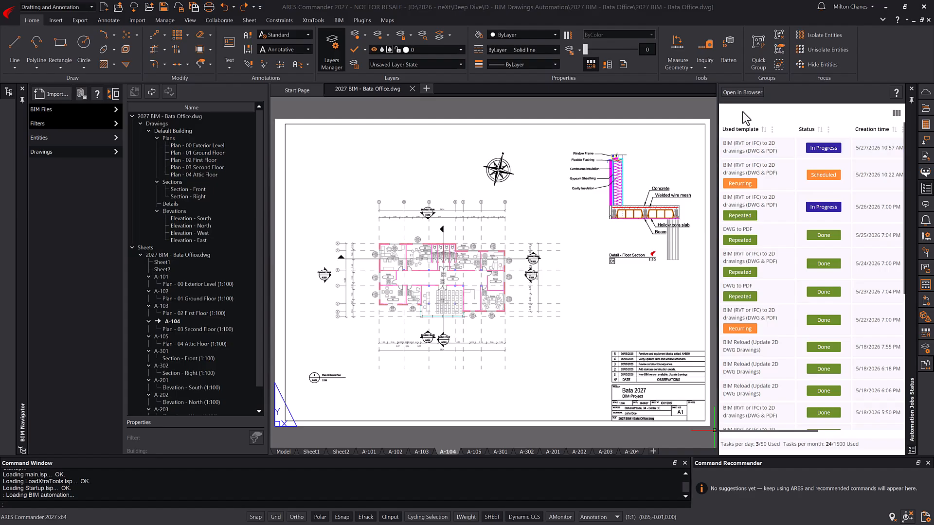
{"action": "left_click", "coordinate": [735, 92]}
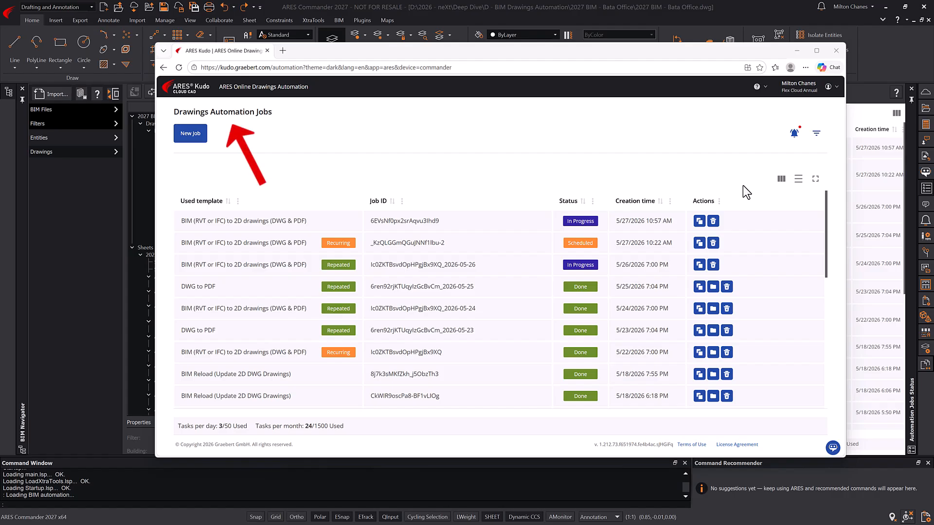
- Once the newest BIM job shows Done, open its BataFromCloud output folder
{"action": "left_click", "coordinate": [837, 89]}
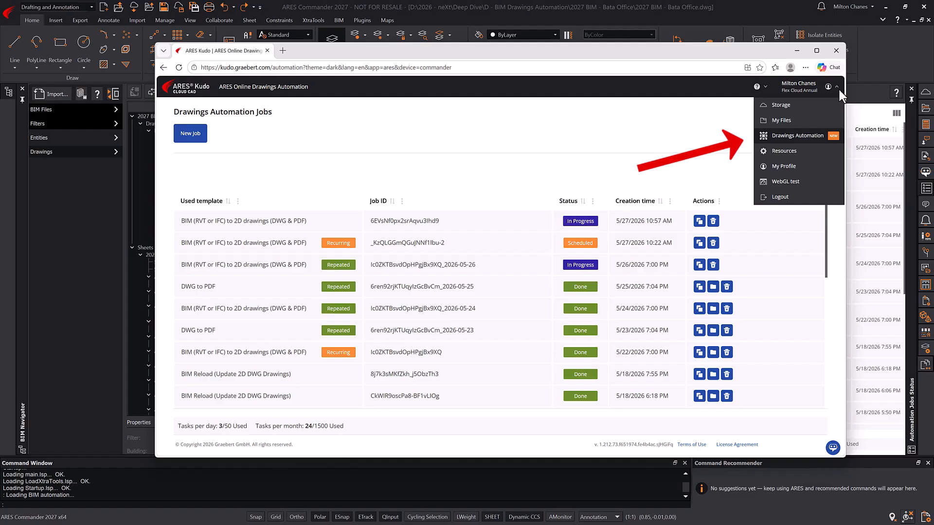
{"action": "left_click", "coordinate": [731, 132]}
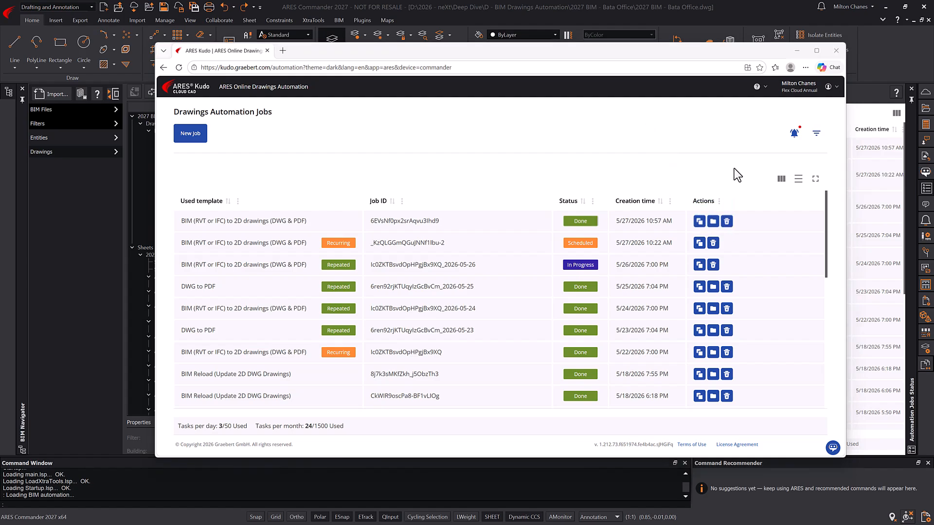
{"action": "left_click", "coordinate": [712, 221]}
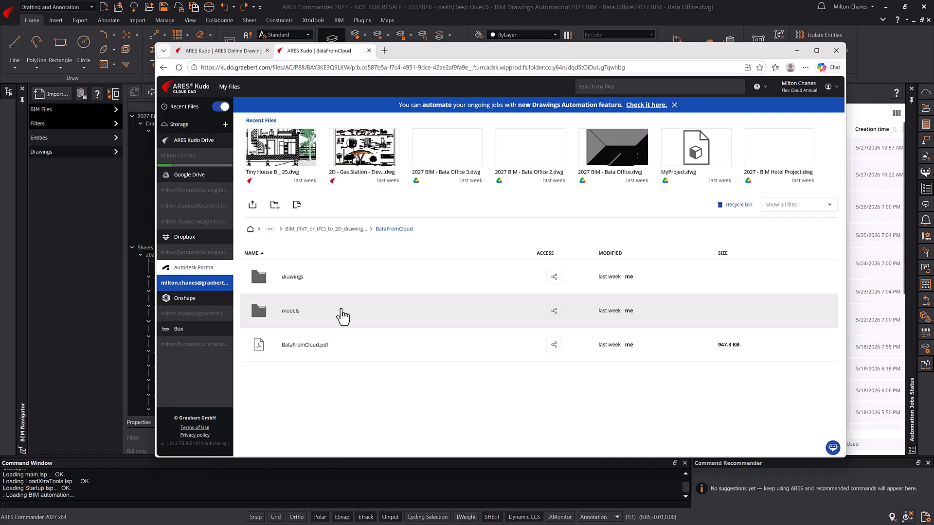
- Open BataFromCloud_Plan - 03 Second Floor.dwg from the drawings folder full-screen with the BIM tab shown
{"action": "left_click", "coordinate": [294, 277]}
{"action": "scroll", "coordinate": [335, 327], "scroll_direction": "down", "scroll_amount": 5}
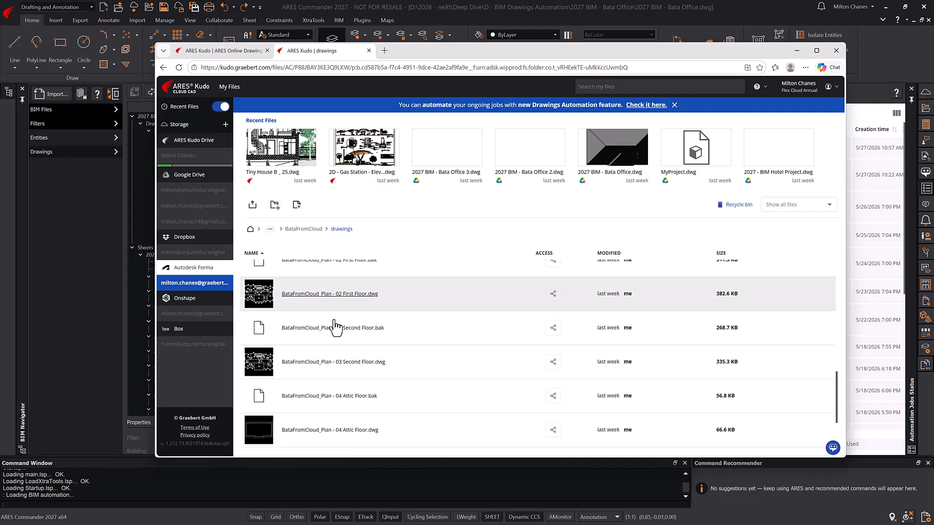
{"action": "left_click", "coordinate": [359, 362]}
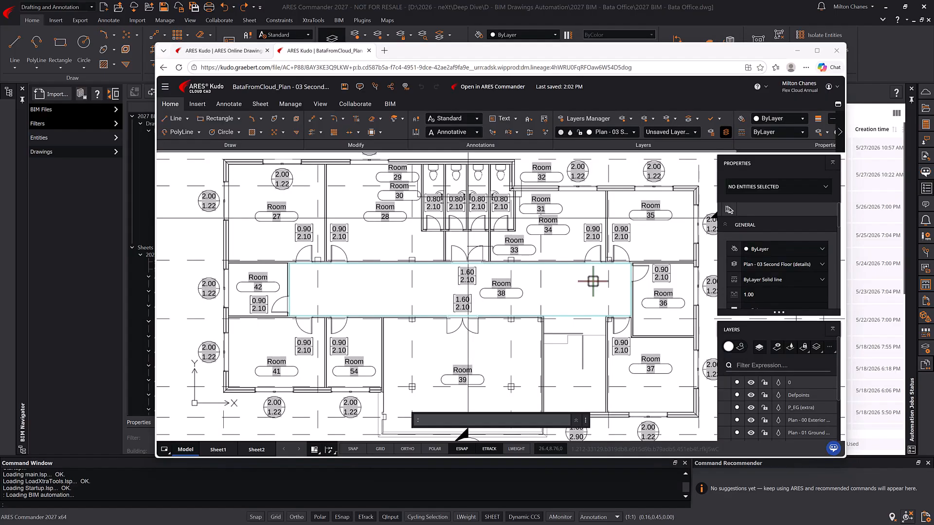
{"action": "left_click", "coordinate": [816, 50]}
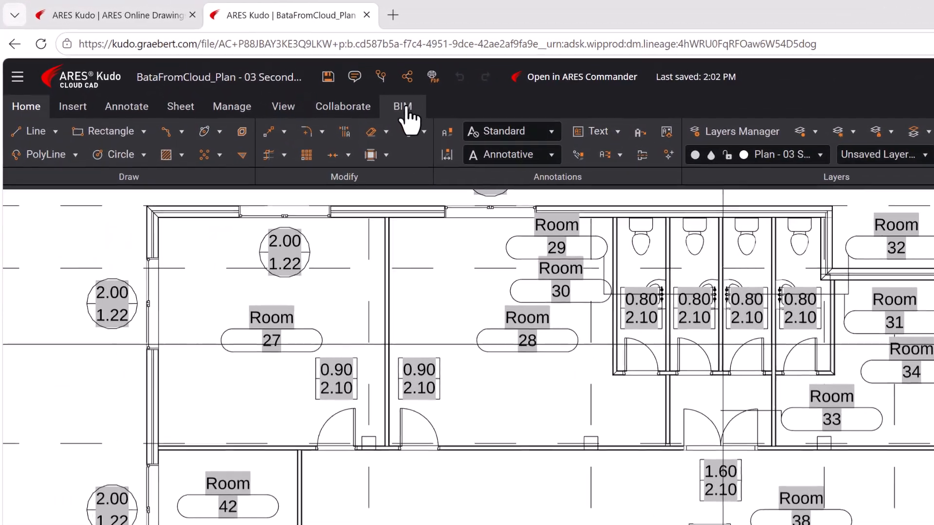
{"action": "left_click", "coordinate": [235, 62]}
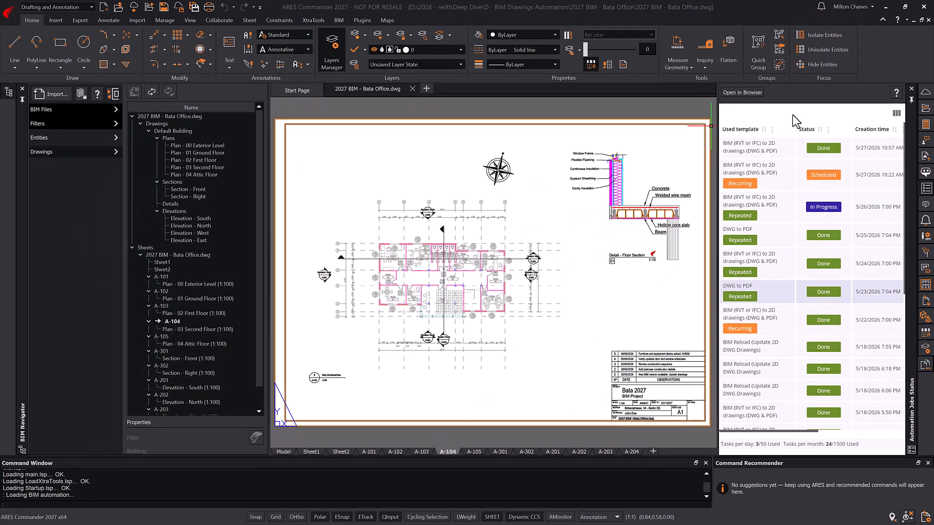
- Open BataFromCloud.dwg from cloud storage and view sheets A-102, A-103, A-104 and A-302
{"action": "left_click", "coordinate": [923, 95]}
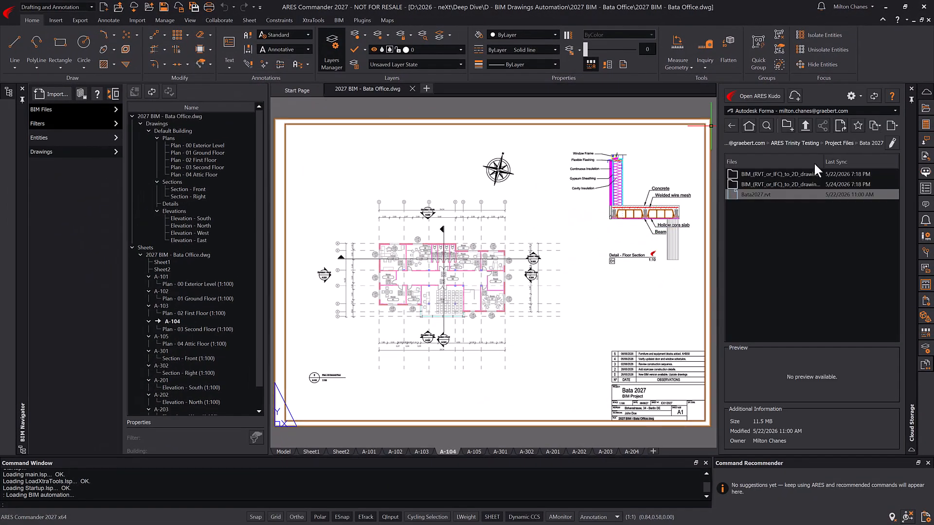
{"action": "left_click", "coordinate": [789, 174]}
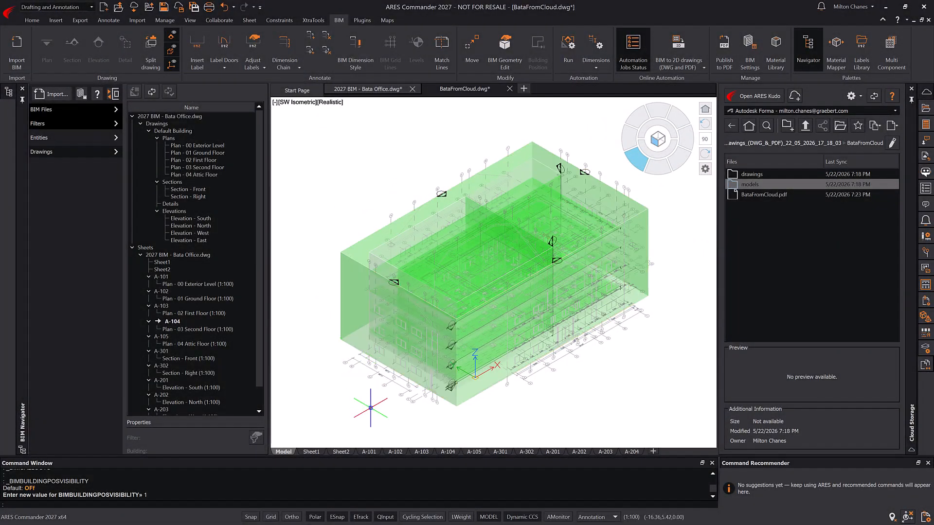
{"action": "left_click", "coordinate": [395, 451]}
{"action": "type", "text": "z"}
{"action": "key", "text": "Return"}
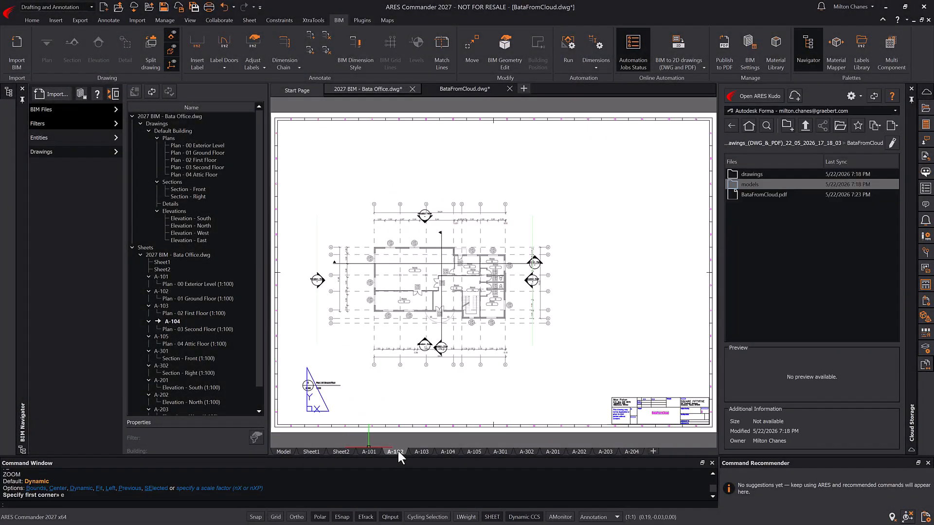
{"action": "left_click", "coordinate": [422, 451]}
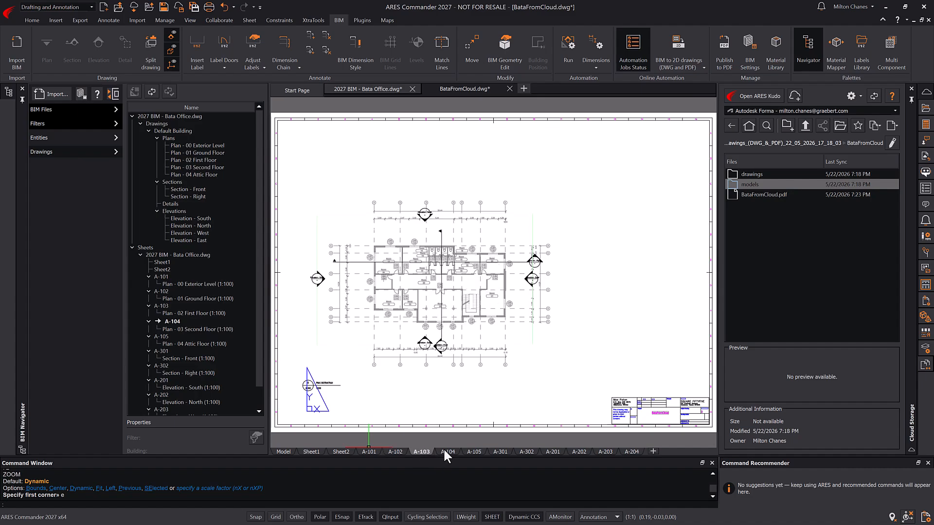
{"action": "left_click", "coordinate": [444, 451]}
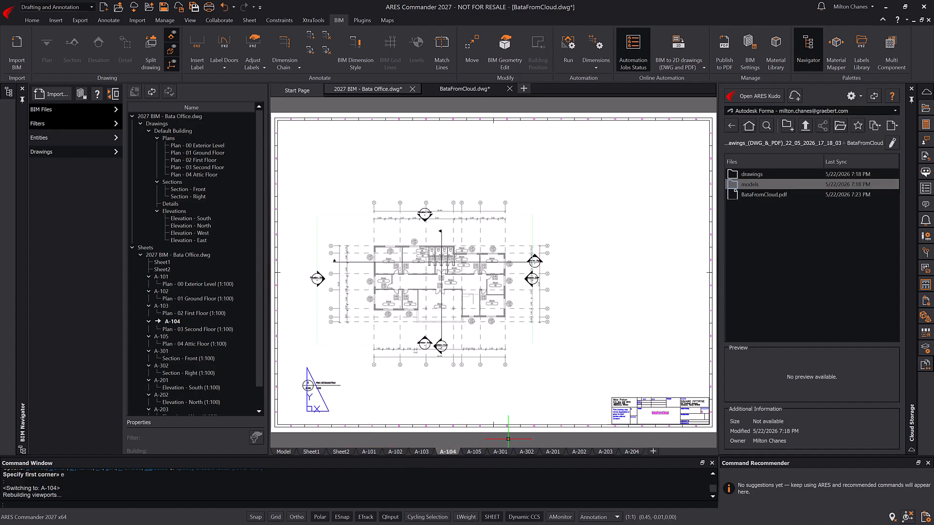
{"action": "left_click", "coordinate": [528, 451]}
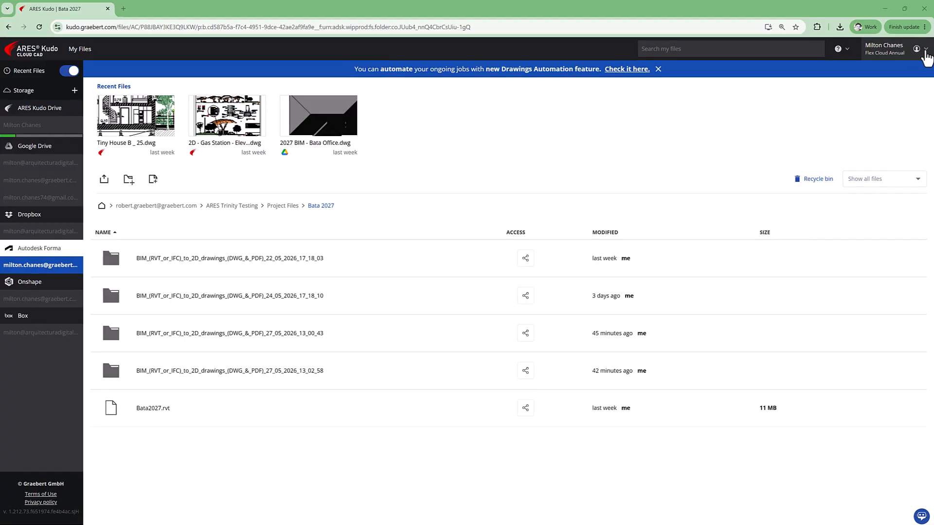
- Create a new BIM (RVT or IFC) to 2D drawings automation job using Bata2027.rvt as source
{"action": "left_click", "coordinate": [916, 49]}
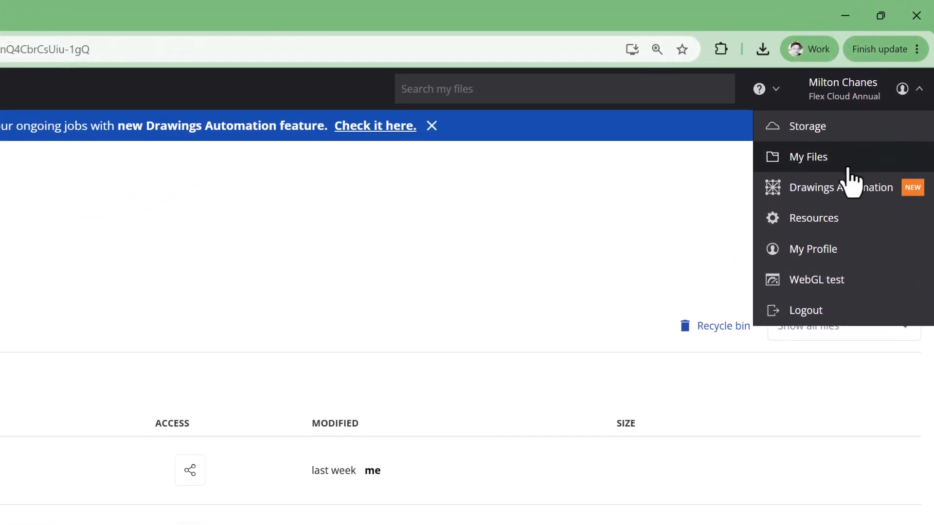
{"action": "left_click", "coordinate": [829, 176]}
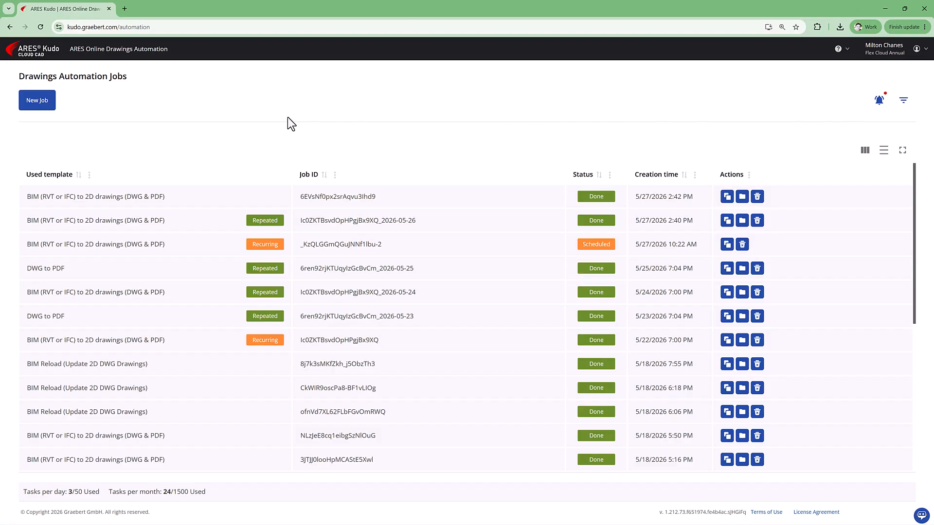
{"action": "left_click", "coordinate": [42, 100]}
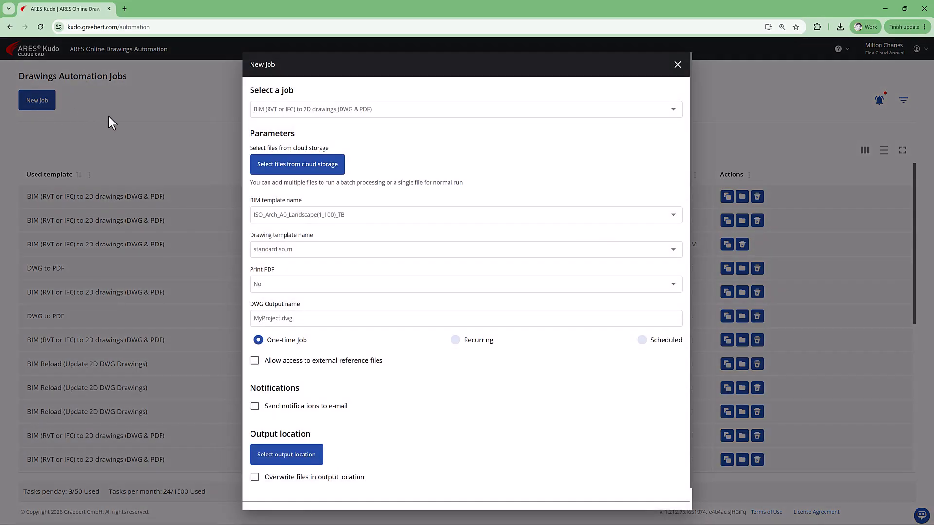
{"action": "left_click", "coordinate": [416, 109]}
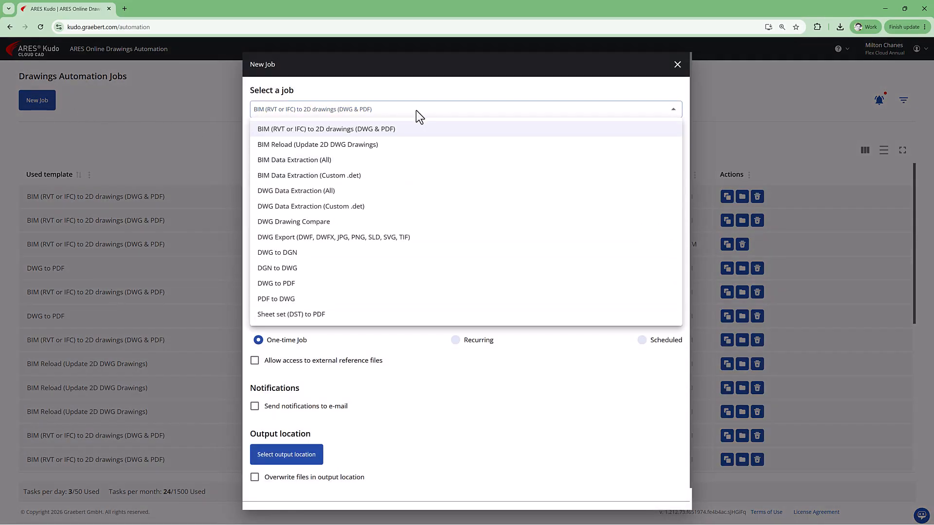
{"action": "left_click", "coordinate": [416, 128]}
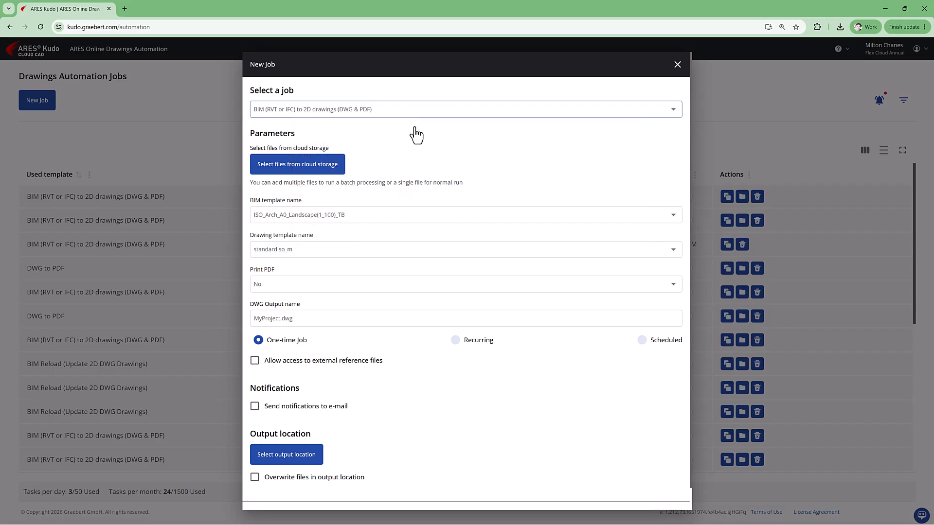
{"action": "left_click", "coordinate": [341, 167]}
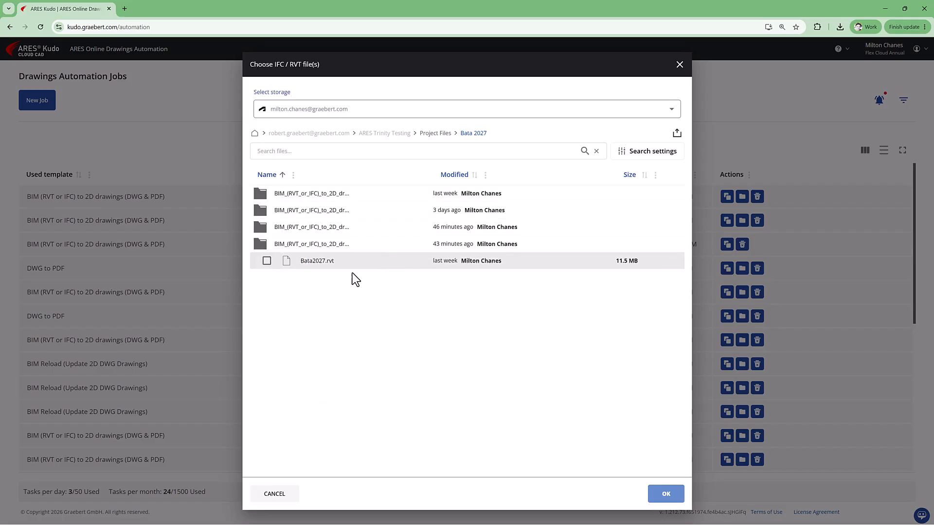
{"action": "left_click", "coordinate": [267, 261]}
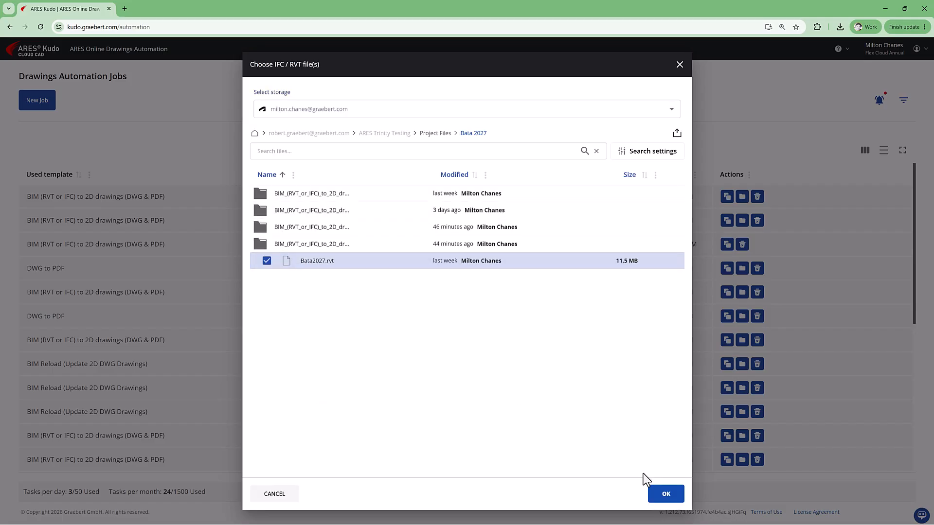
{"action": "left_click", "coordinate": [666, 494]}
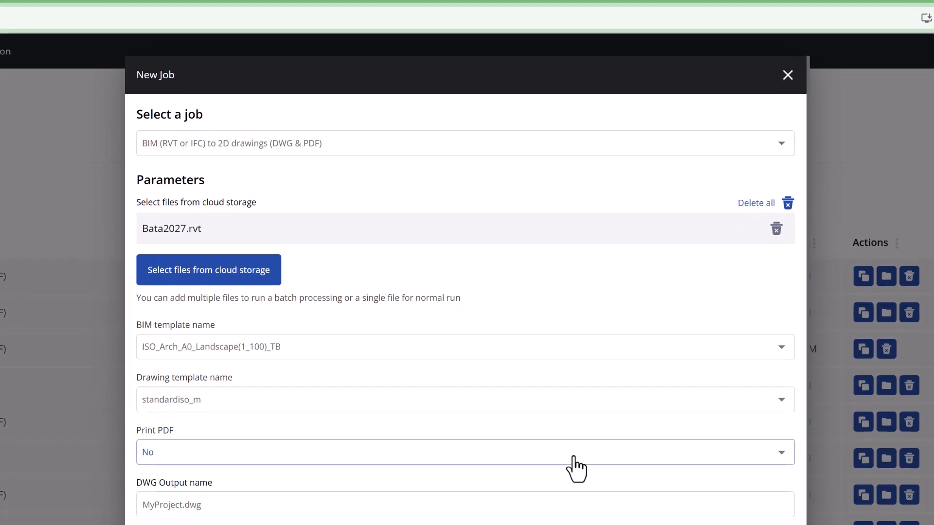
- Turn Print PDF on, output to a new folder New Drawings 2027, and start the job
{"action": "left_click", "coordinate": [555, 367]}
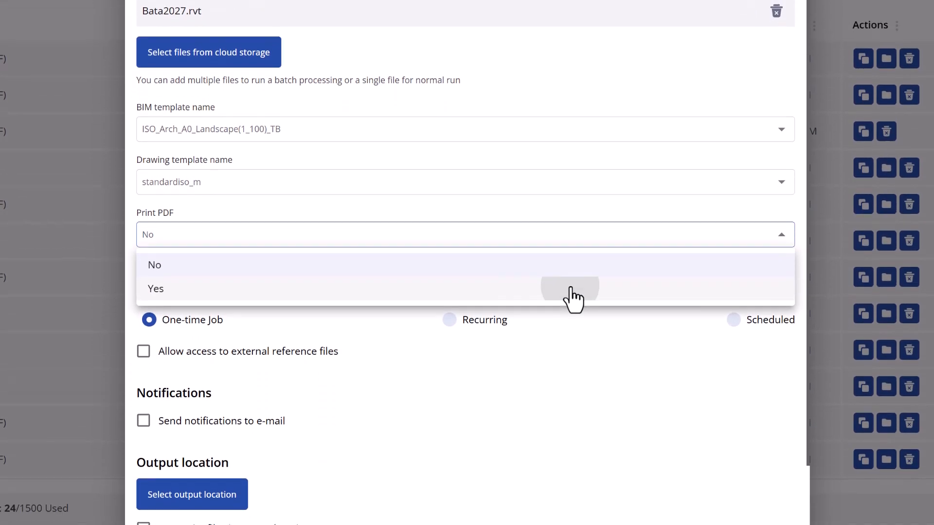
{"action": "left_click", "coordinate": [573, 292]}
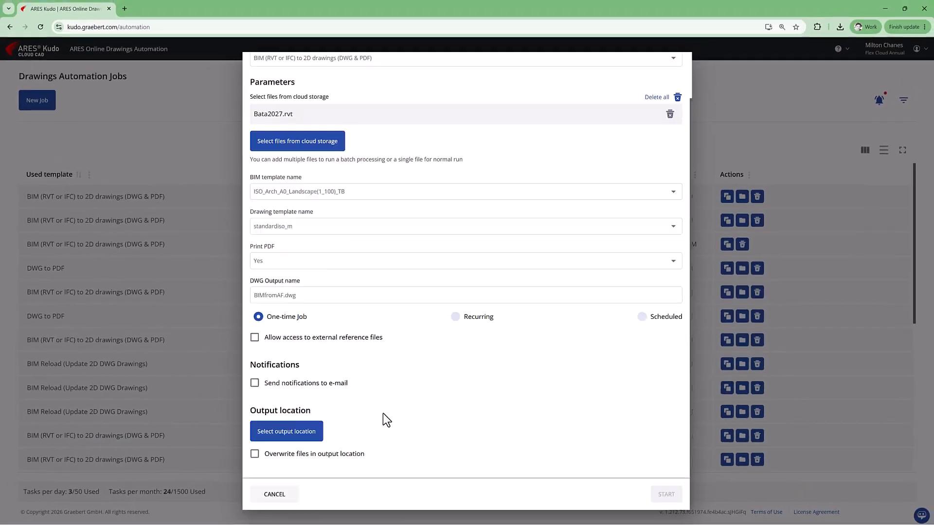
{"action": "left_click", "coordinate": [312, 435]}
{"action": "left_click", "coordinate": [676, 136]}
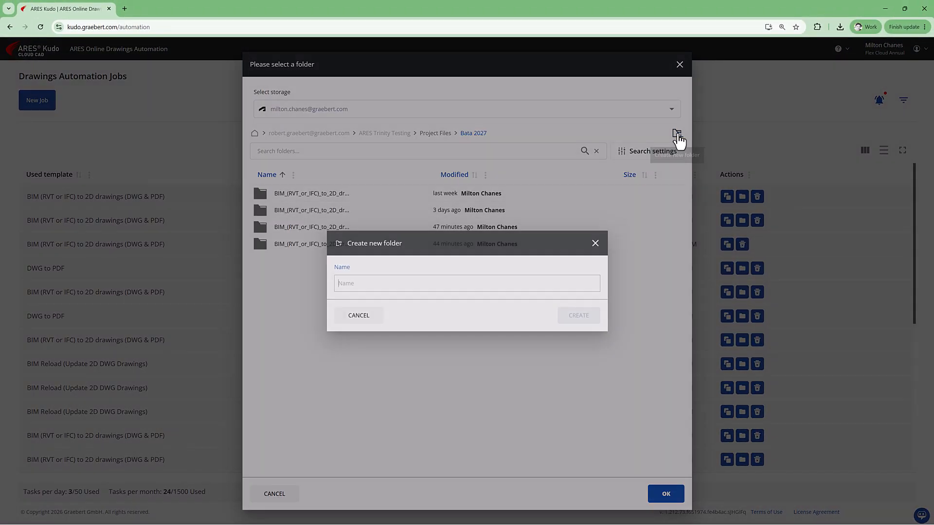
{"action": "type", "text": "New Drawings 2027"}
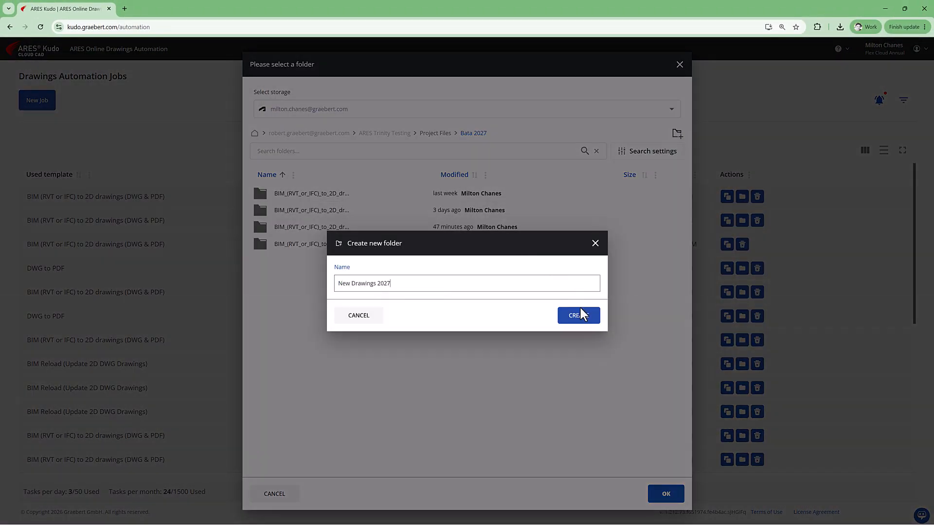
{"action": "left_click", "coordinate": [578, 315]}
{"action": "left_click", "coordinate": [662, 493]}
{"action": "left_click", "coordinate": [664, 494]}
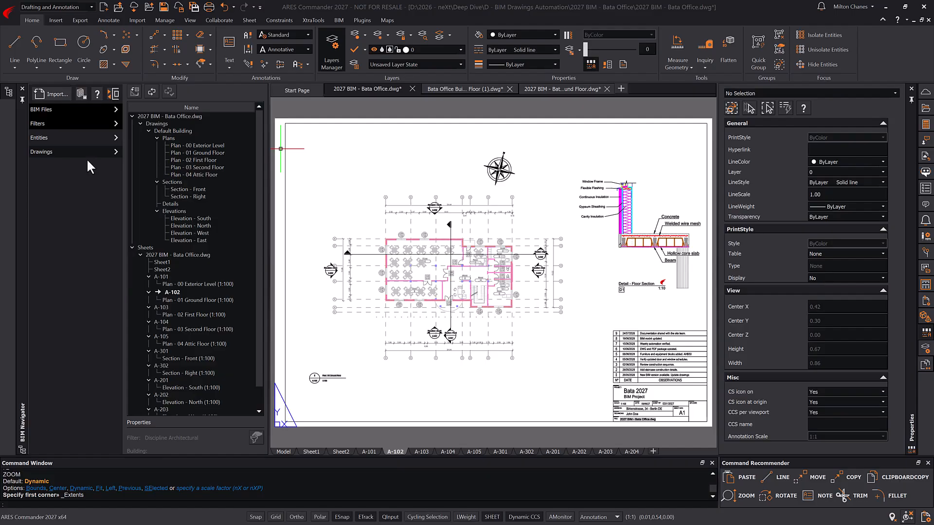
- Reload the linked Bata2027.rvt model from Bata2027 - For UPDATE.rvt
{"action": "left_click", "coordinate": [89, 108]}
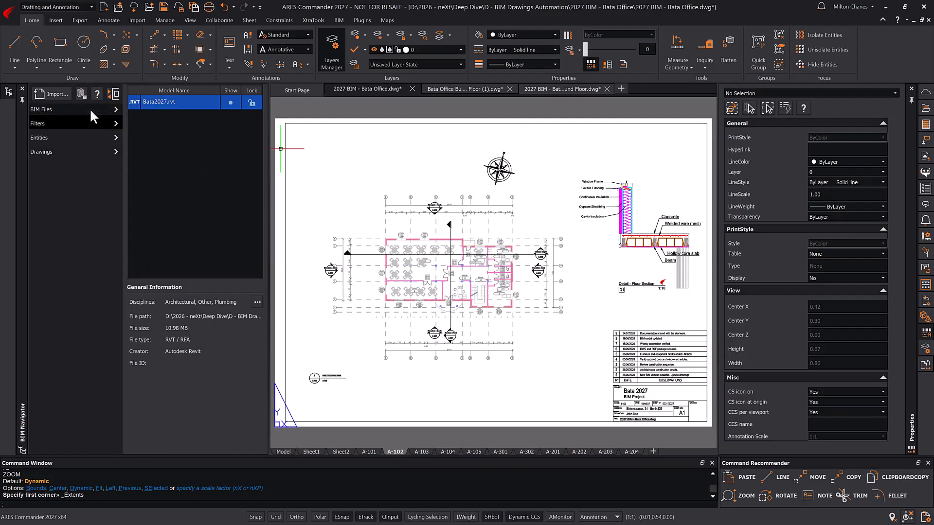
{"action": "right_click", "coordinate": [188, 103]}
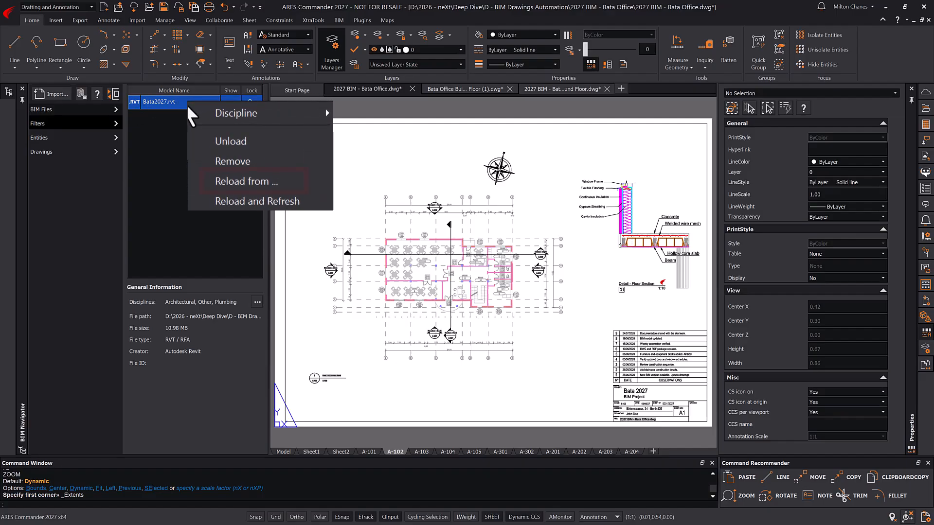
{"action": "left_click", "coordinate": [246, 184]}
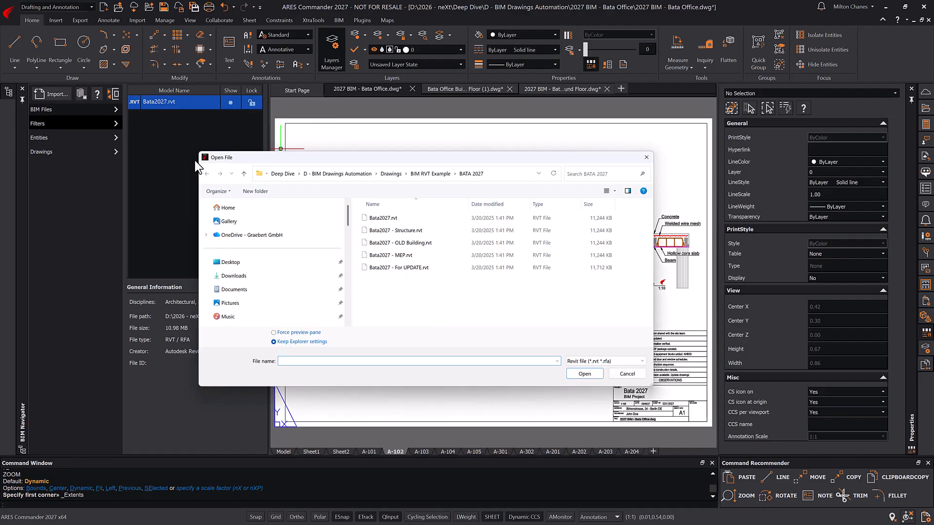
{"action": "left_click", "coordinate": [397, 268]}
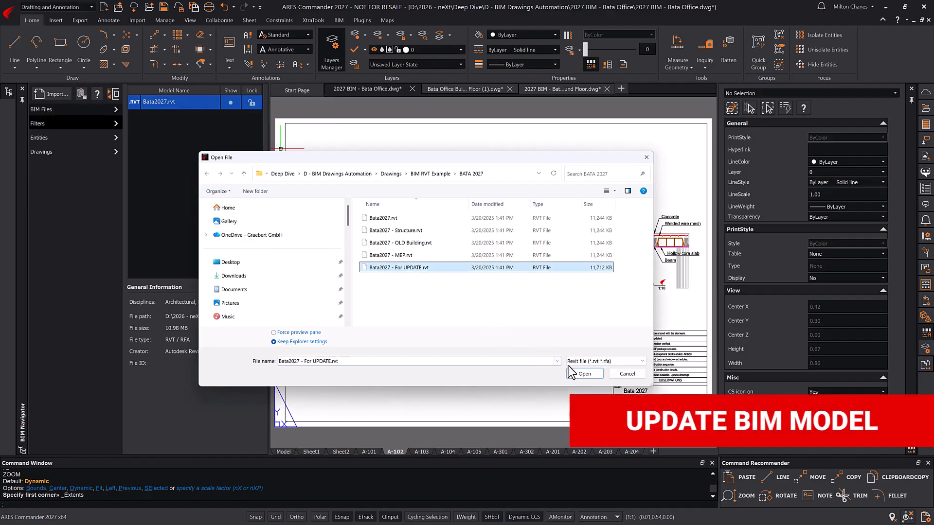
{"action": "left_click", "coordinate": [581, 374]}
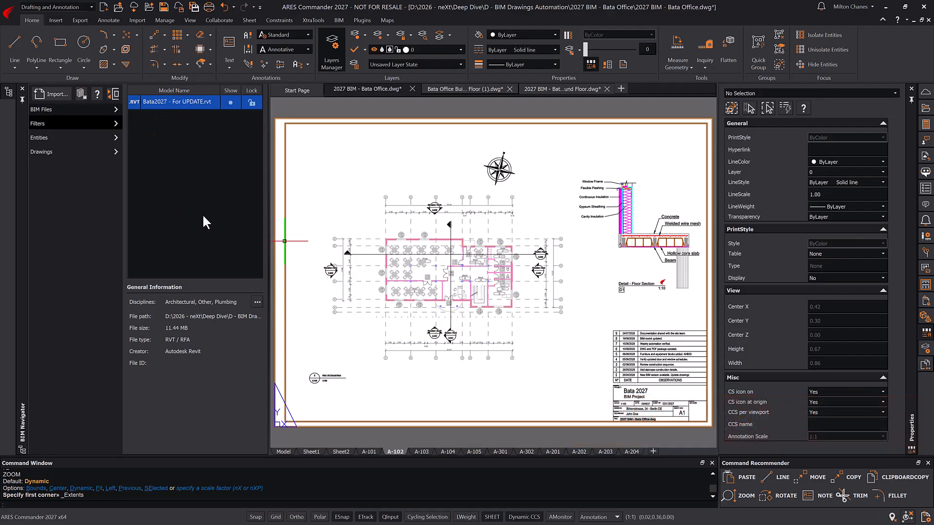
{"action": "left_click", "coordinate": [57, 153]}
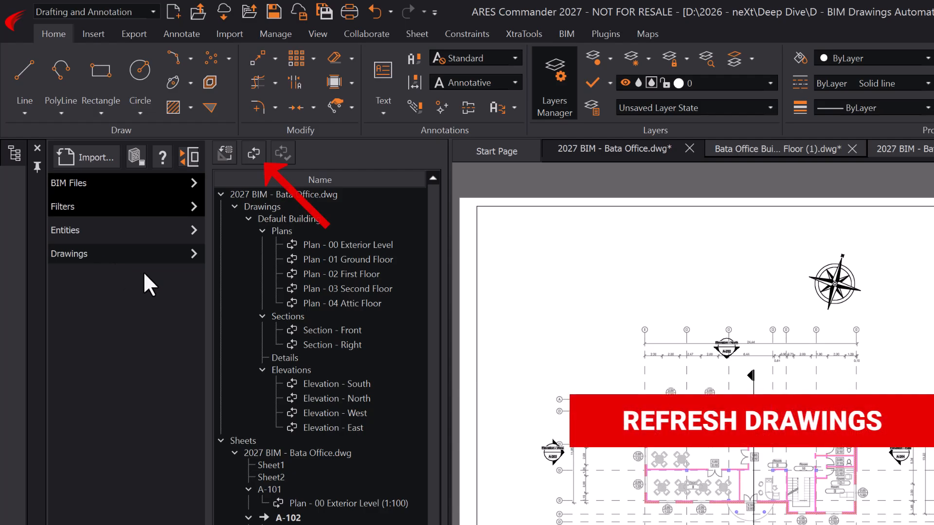
- Refresh the BIM drawings with Recreate all labels and Adjust all labels kept on
{"action": "left_click", "coordinate": [254, 153]}
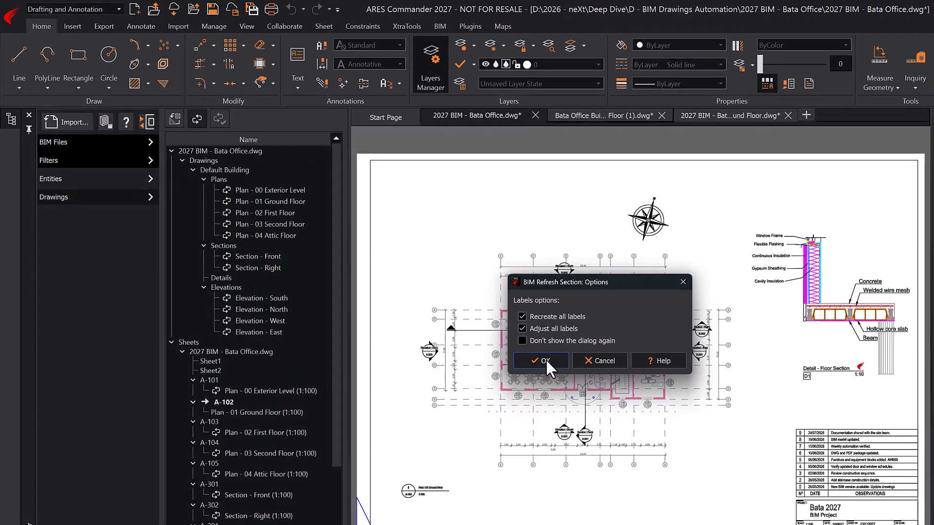
{"action": "left_click", "coordinate": [548, 362]}
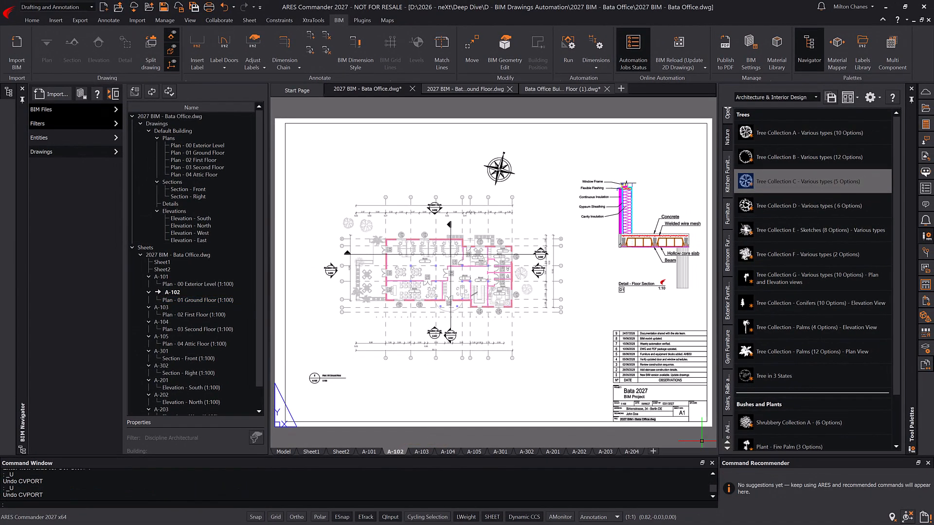
- Save 2027 BIM - Bata Office.dwg to the cloud 2027 - Bata Office folder, uploading its external references
{"action": "key", "text": "ctrl+s"}
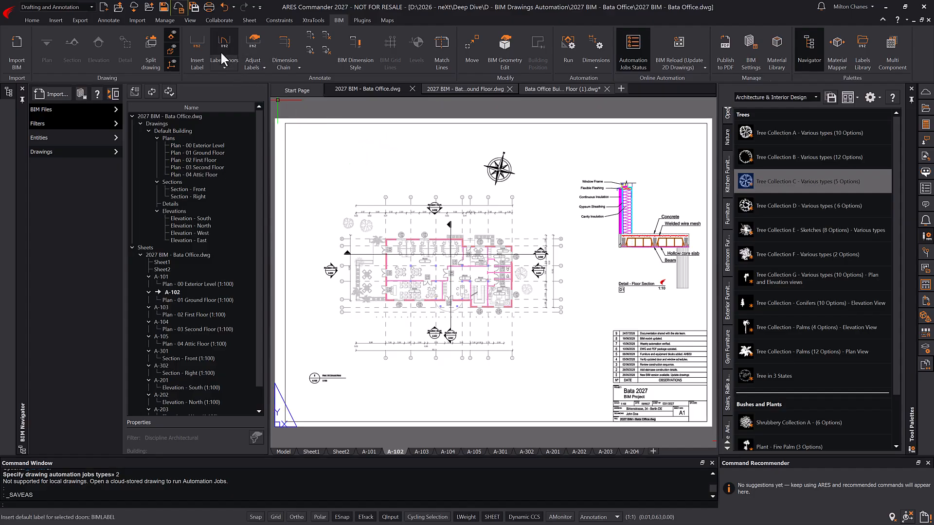
{"action": "left_click", "coordinate": [178, 12]}
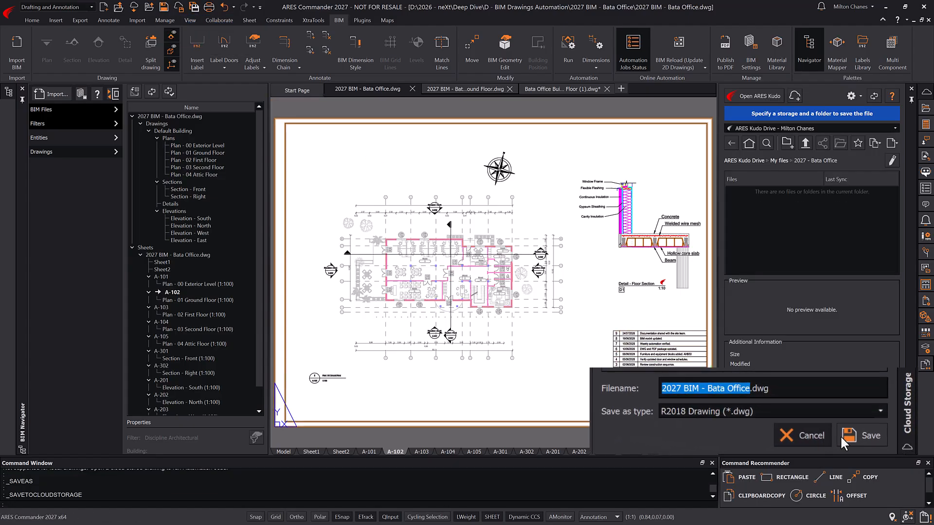
{"action": "left_click", "coordinate": [881, 445]}
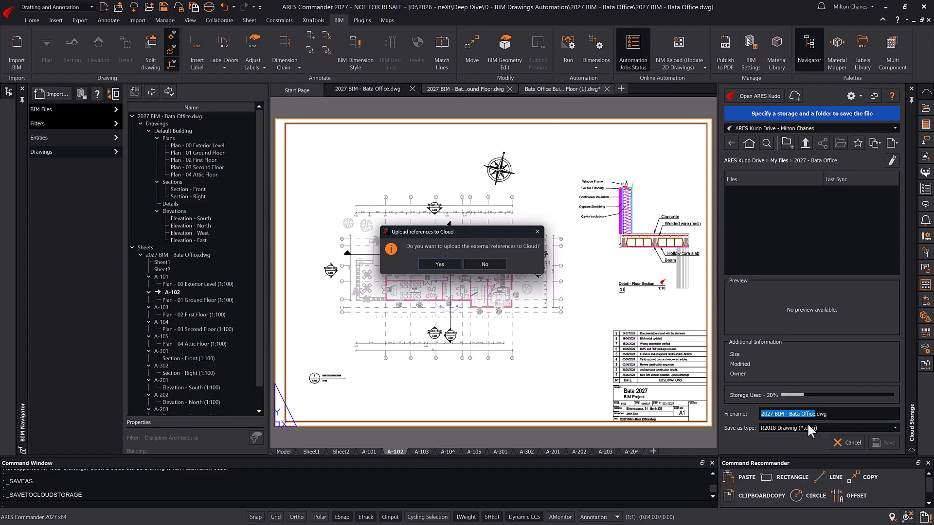
{"action": "left_click", "coordinate": [449, 263]}
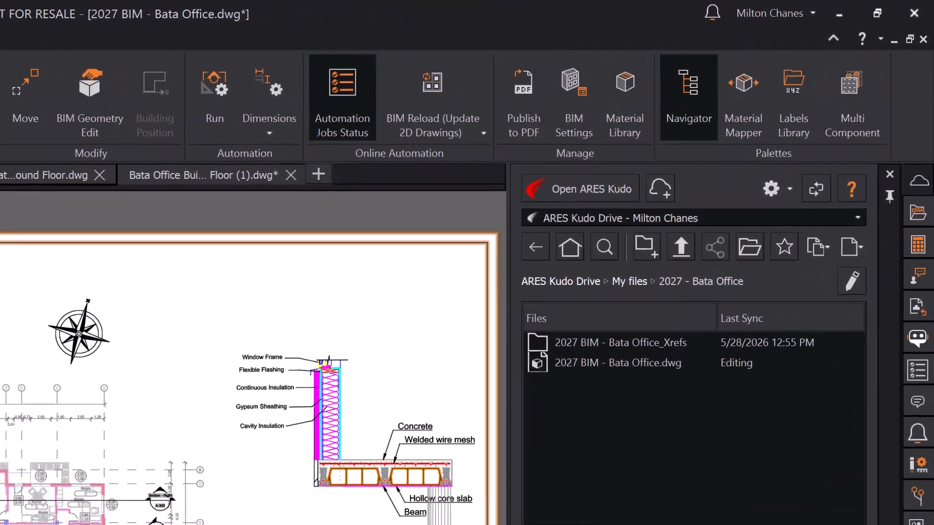
- Set up a BIM Reload job using the ISO_MECH_A1_LANDSCAPE(1_100)_TB sheet template
{"action": "left_click", "coordinate": [483, 133]}
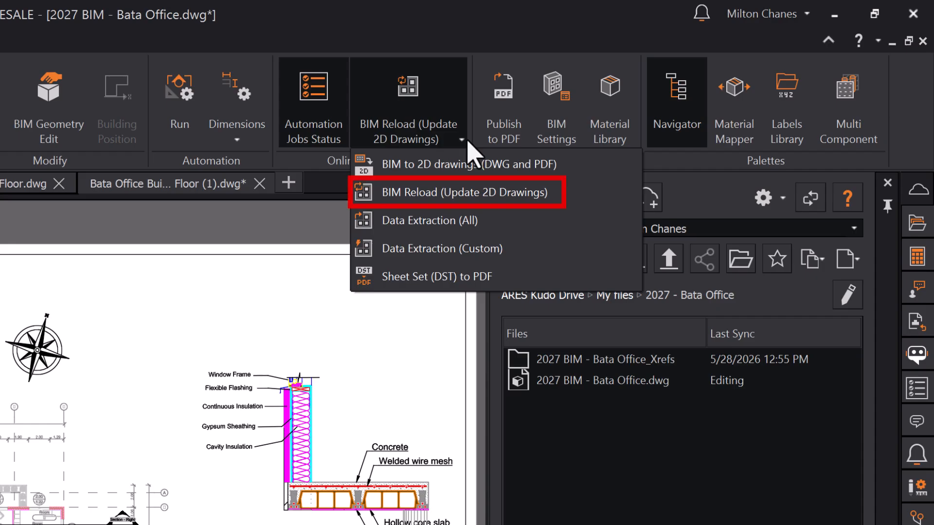
{"action": "left_click", "coordinate": [511, 198]}
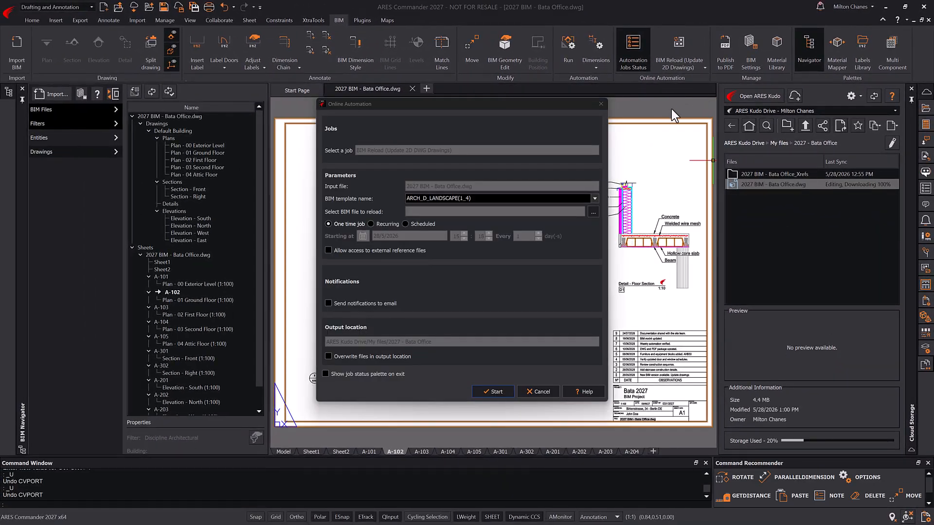
{"action": "left_click", "coordinate": [594, 197]}
{"action": "scroll", "coordinate": [594, 246], "scroll_direction": "down", "scroll_amount": 3}
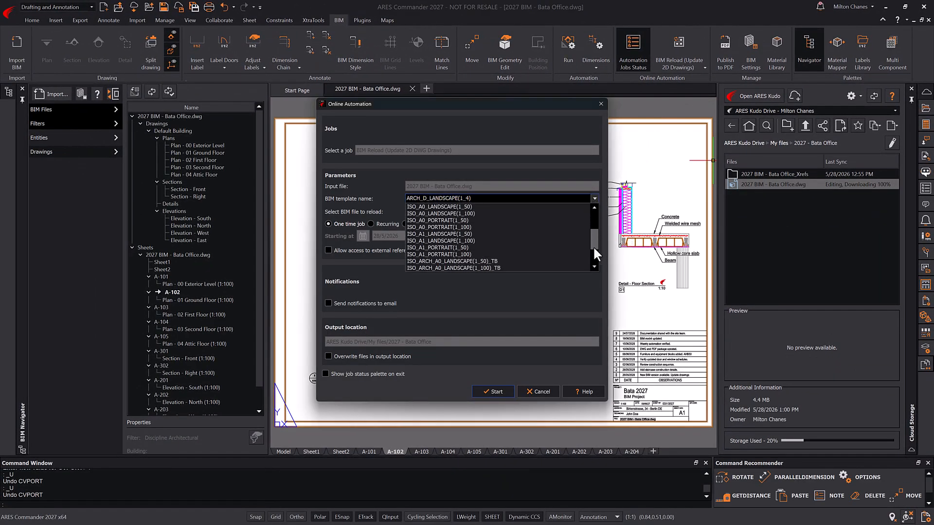
{"action": "left_click", "coordinate": [548, 268]}
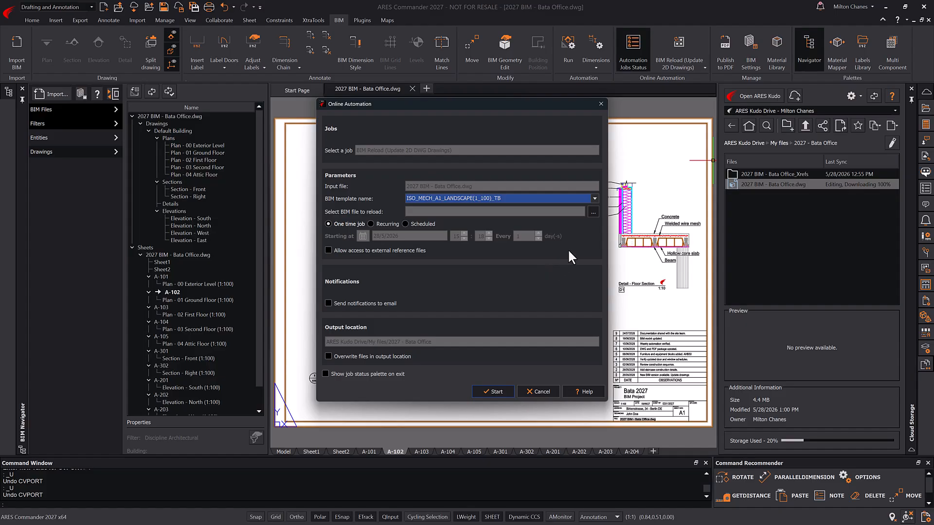
- Select the Revit model Bata2027.rvt as the source and start the BIM Reload
{"action": "left_click", "coordinate": [593, 211]}
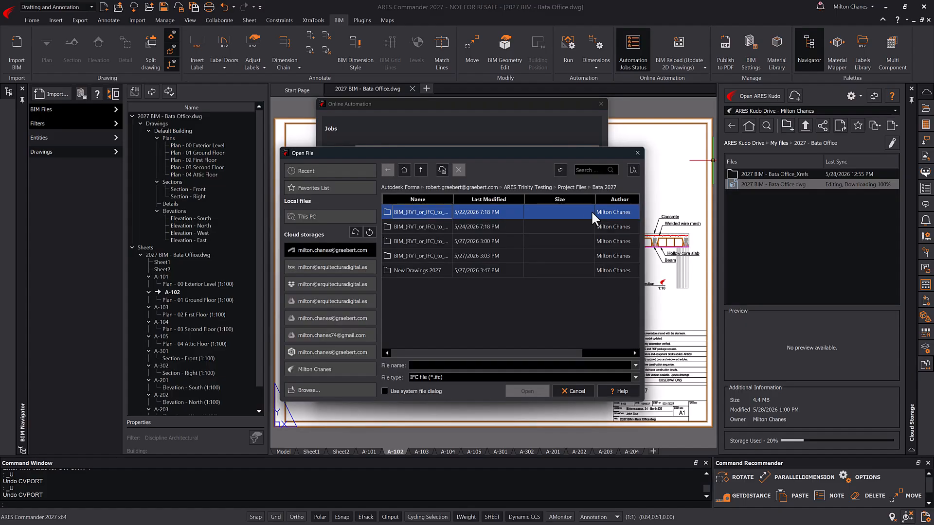
{"action": "left_click", "coordinate": [475, 377]}
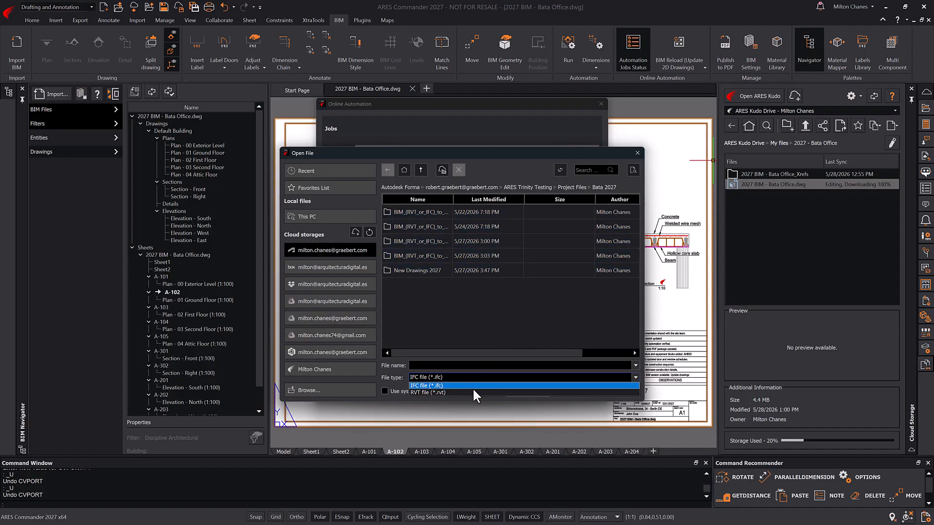
{"action": "left_click", "coordinate": [471, 391]}
{"action": "left_click", "coordinate": [433, 286]}
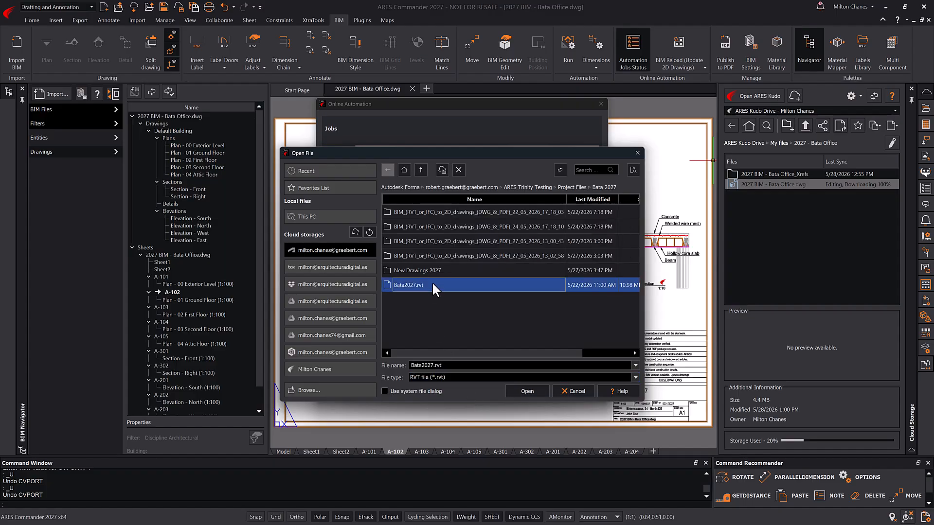
{"action": "left_click", "coordinate": [518, 387]}
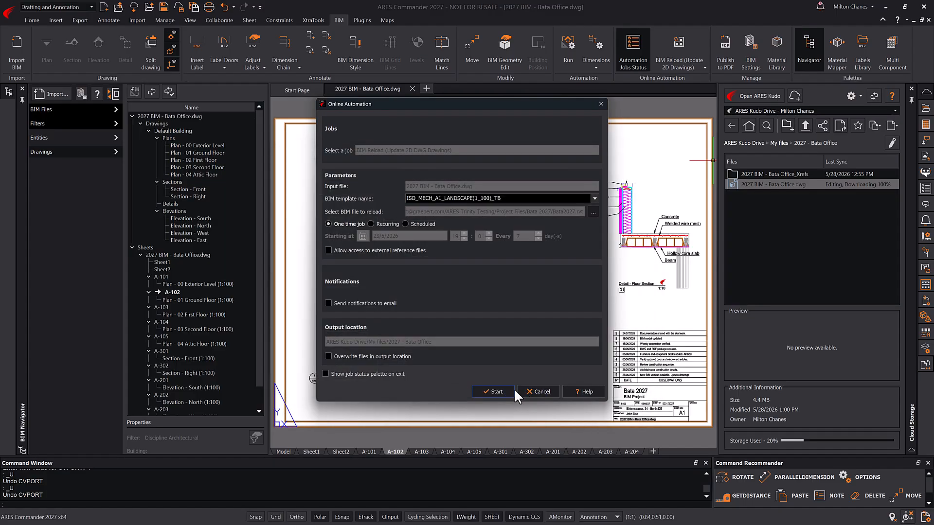
{"action": "left_click", "coordinate": [500, 388]}
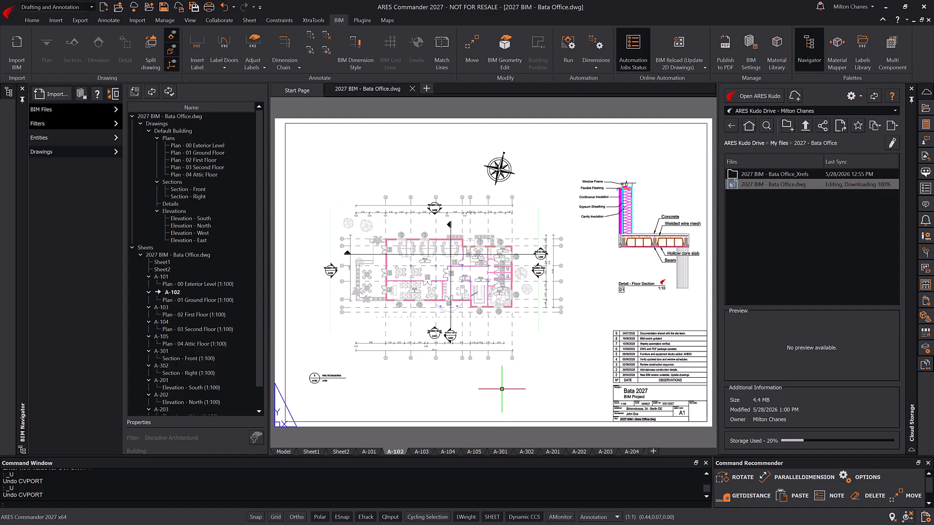
- Open the automation jobs page in the browser and create a new BIM Reload (Update 2D DWG Drawings) job
{"action": "left_click", "coordinate": [925, 188]}
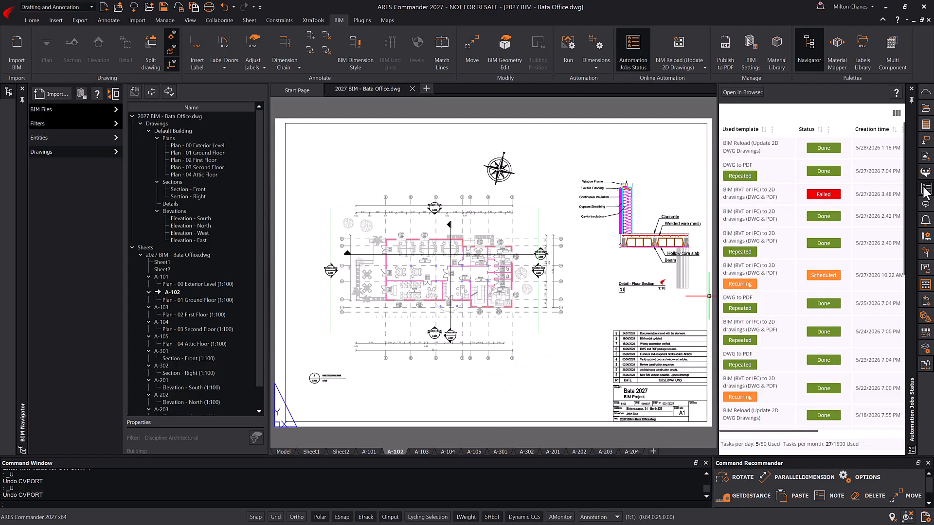
{"action": "left_click", "coordinate": [759, 102]}
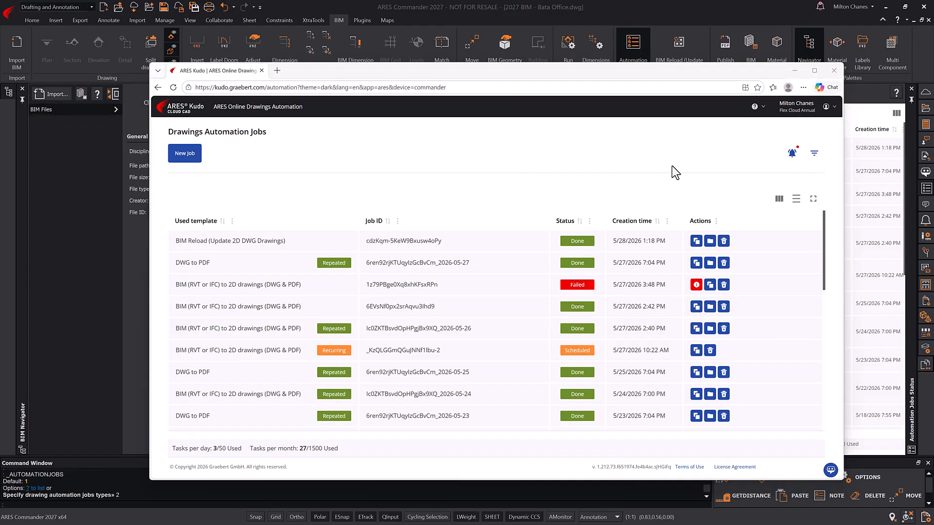
{"action": "double_click", "coordinate": [770, 74]}
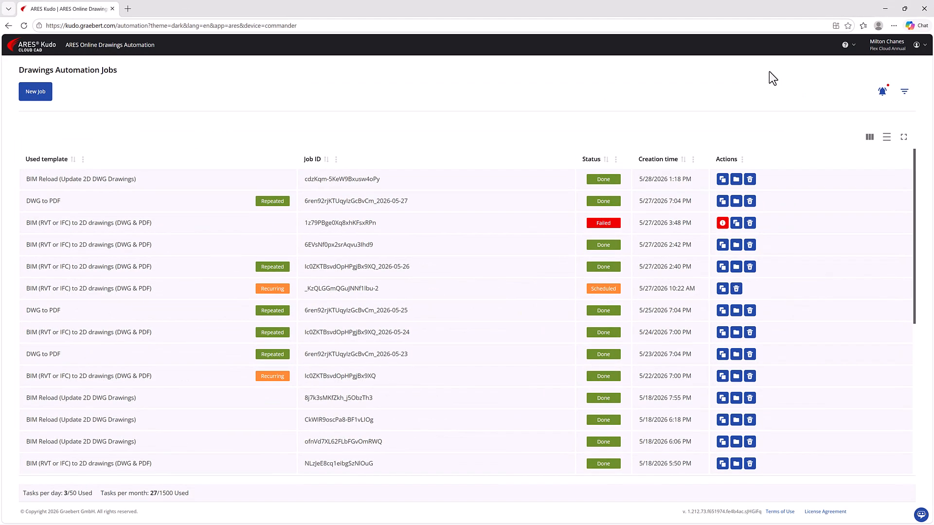
{"action": "left_click", "coordinate": [49, 92]}
{"action": "left_click", "coordinate": [386, 115]}
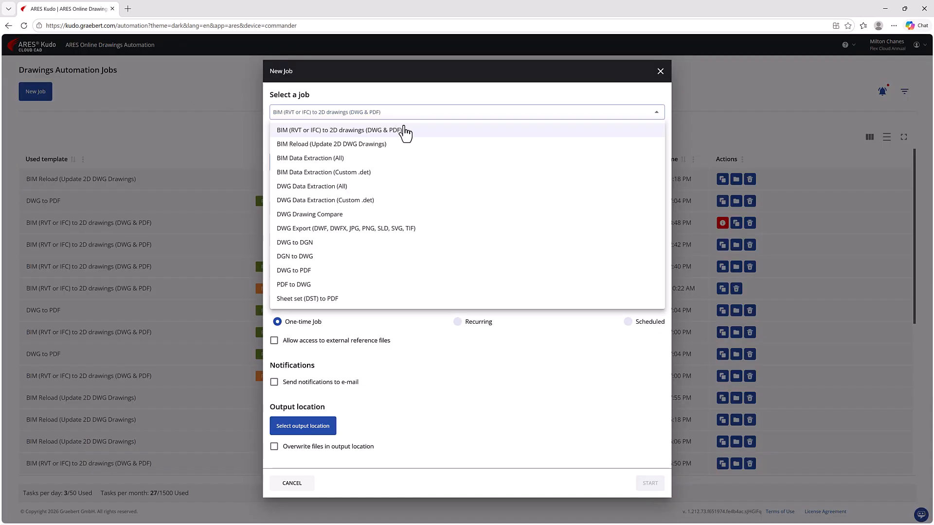
{"action": "left_click", "coordinate": [411, 146]}
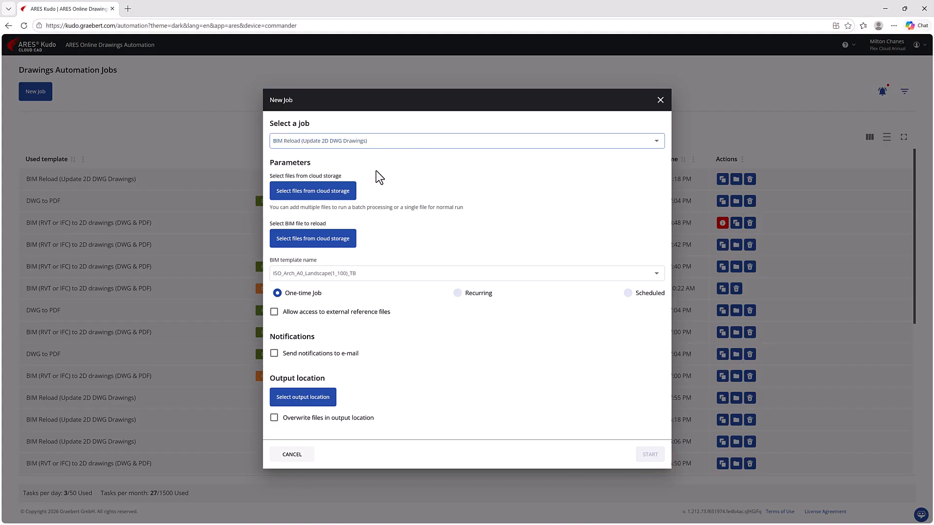
- Choose BataFromCloud.dwg as the drawing to update and Bata2027.rvt as the BIM model
{"action": "left_click", "coordinate": [343, 193]}
{"action": "left_click", "coordinate": [342, 195]}
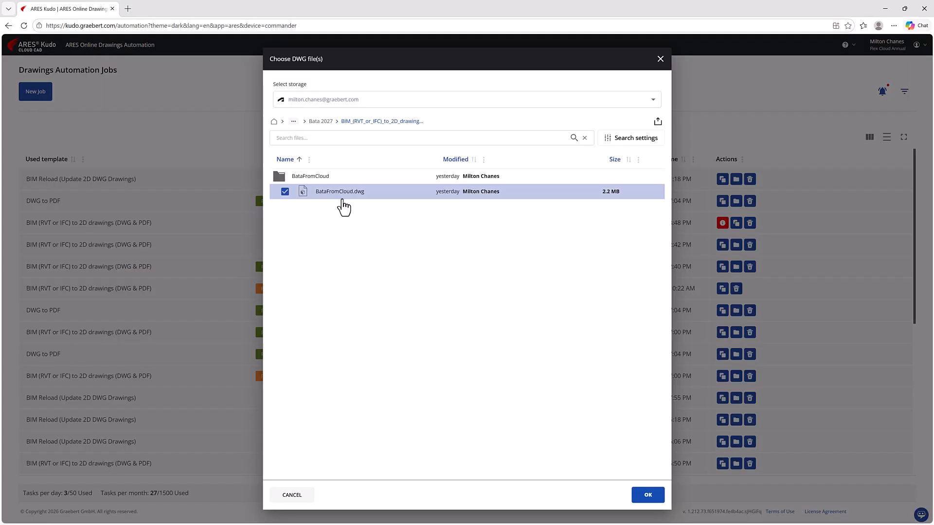
{"action": "left_click", "coordinate": [651, 494]}
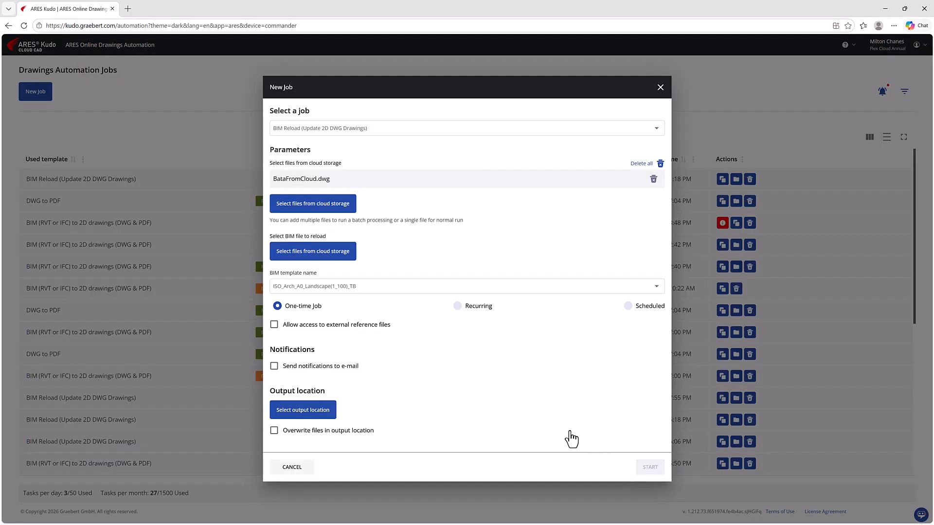
{"action": "left_click", "coordinate": [347, 252]}
{"action": "left_click", "coordinate": [342, 265]}
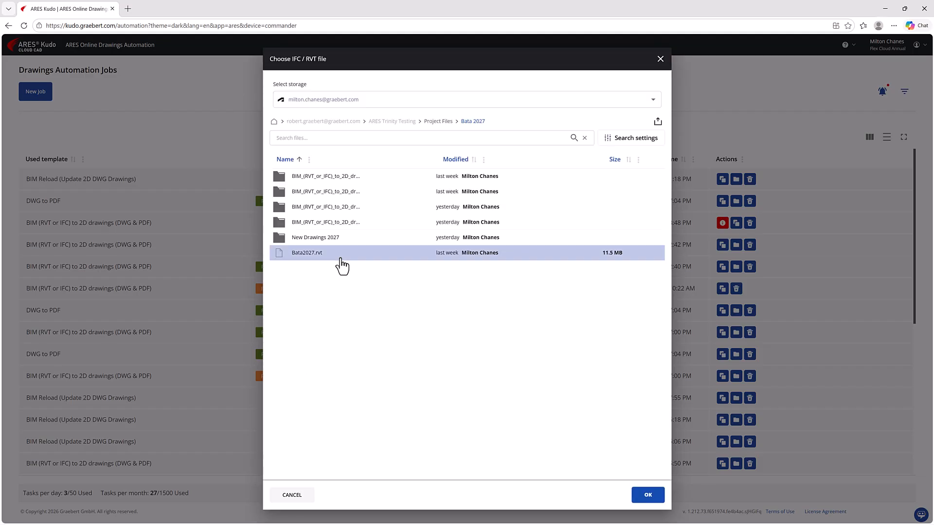
{"action": "left_click", "coordinate": [650, 496]}
- Pick the ISO_Mech_A1_Landscape(1_100)_TB template and make the job recurring
{"action": "left_click", "coordinate": [493, 291]}
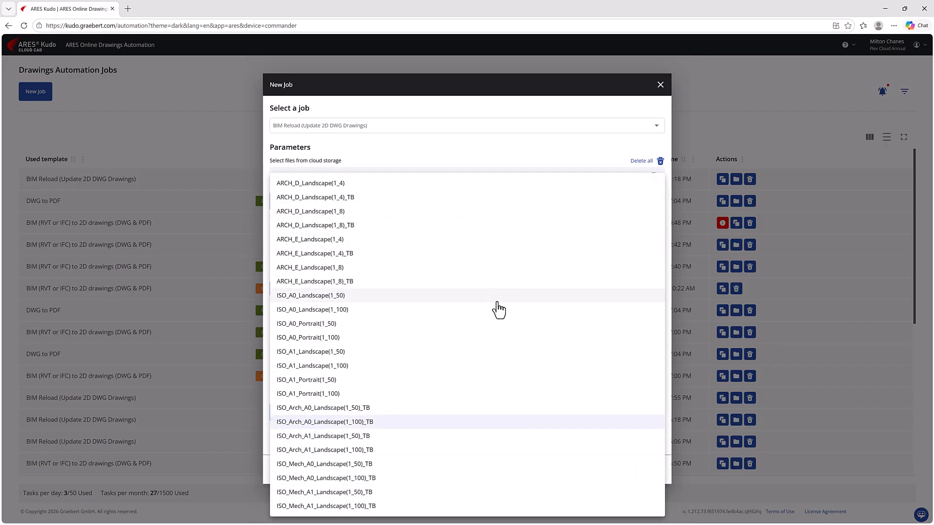
{"action": "left_click", "coordinate": [394, 505]}
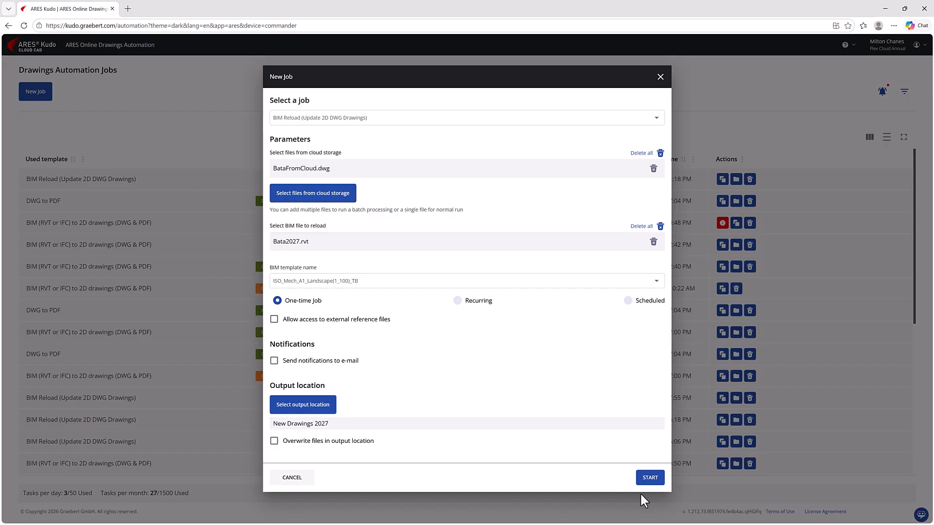
{"action": "left_click", "coordinate": [475, 300]}
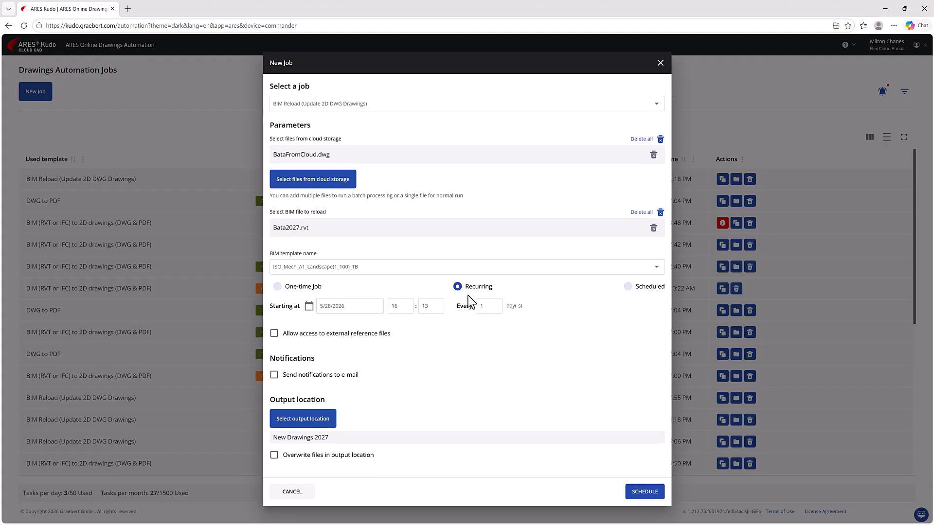
- Schedule the recurring BIM Reload job to start on 5/29/2026 at 20:00
{"action": "left_click", "coordinate": [364, 305]}
{"action": "left_click", "coordinate": [401, 407]}
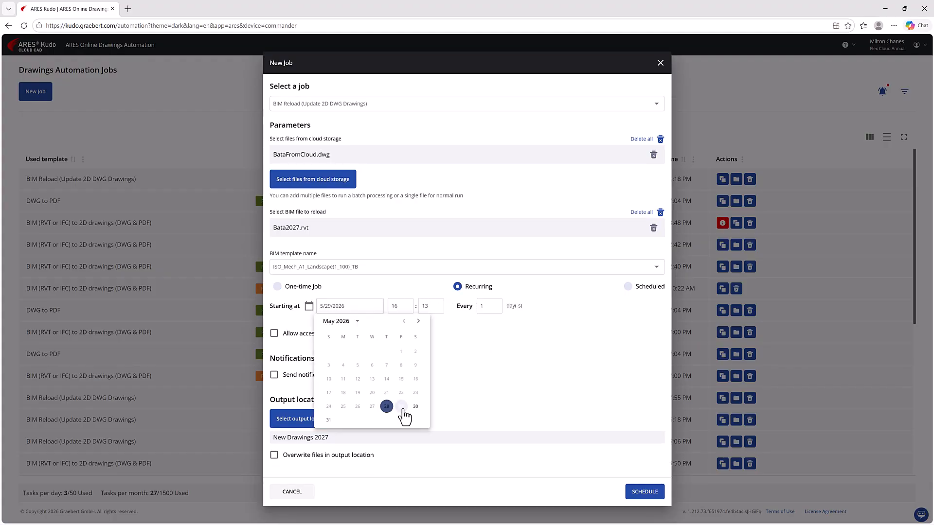
{"action": "left_click", "coordinate": [393, 307]}
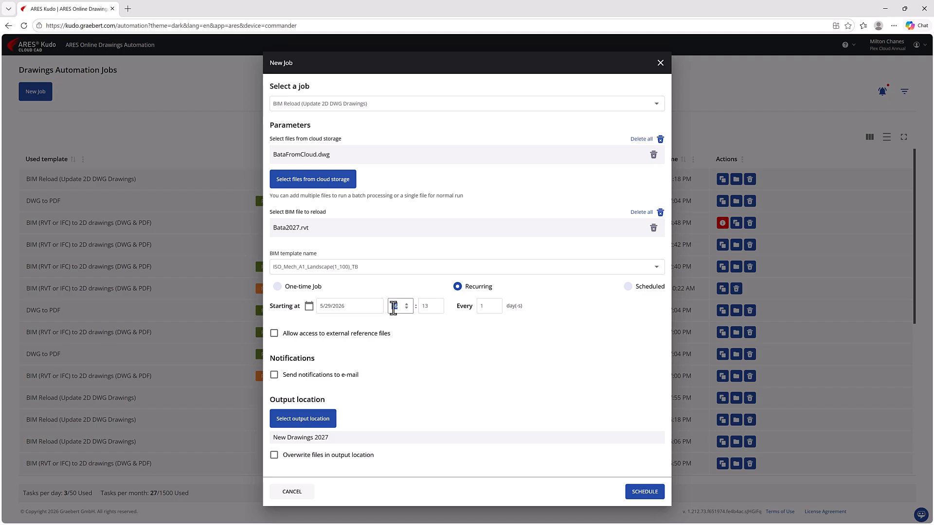
{"action": "left_click", "coordinate": [423, 309]}
{"action": "type", "text": "00"}
{"action": "left_click", "coordinate": [476, 311]}
{"action": "left_click", "coordinate": [646, 491]}
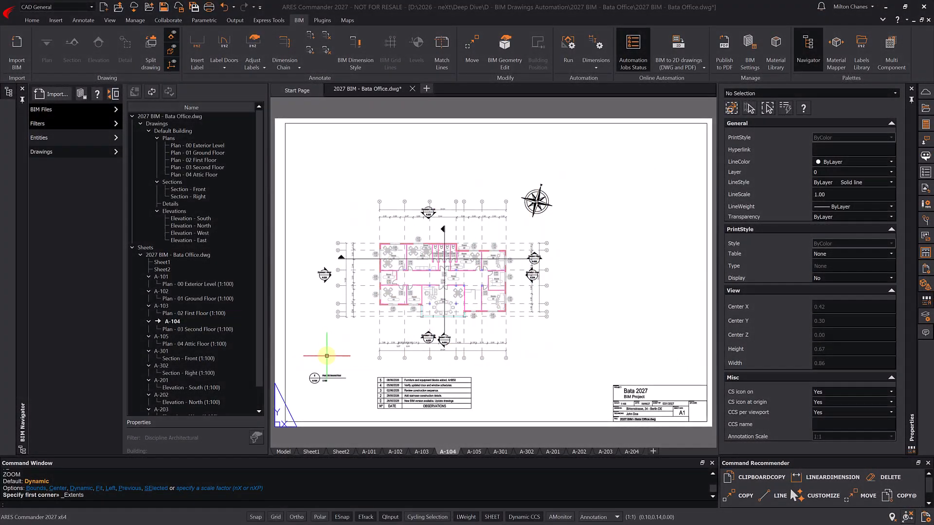
- In model space, hide the BIM callouts and clipping boxes and view the building from the top
{"action": "left_click", "coordinate": [283, 452]}
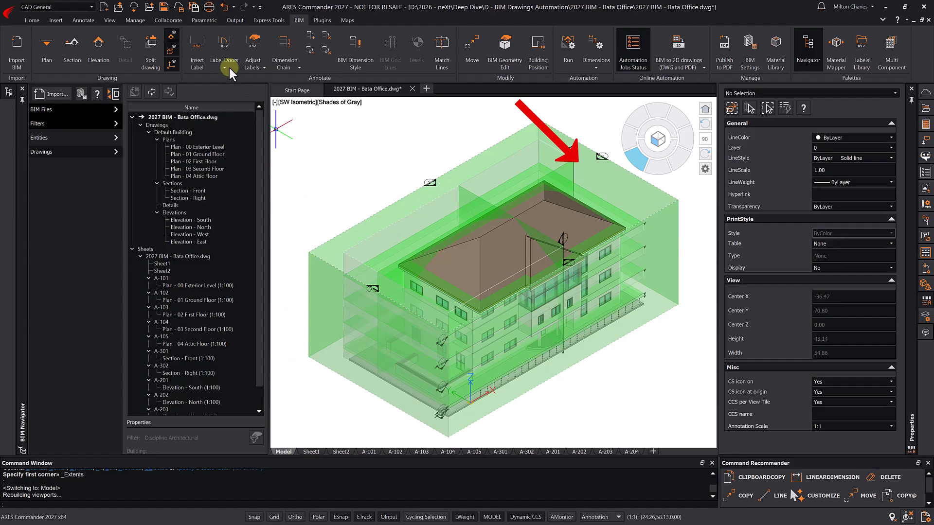
{"action": "left_click", "coordinate": [172, 37]}
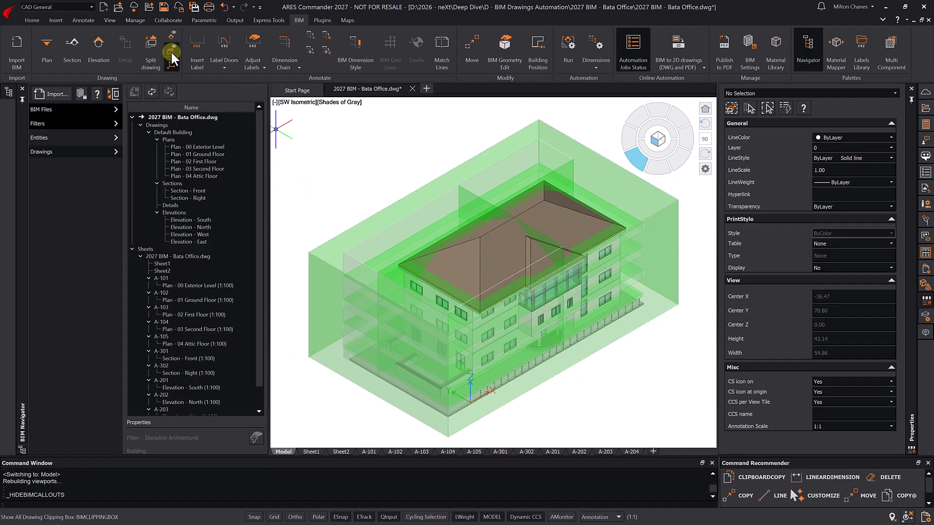
{"action": "left_click", "coordinate": [173, 49]}
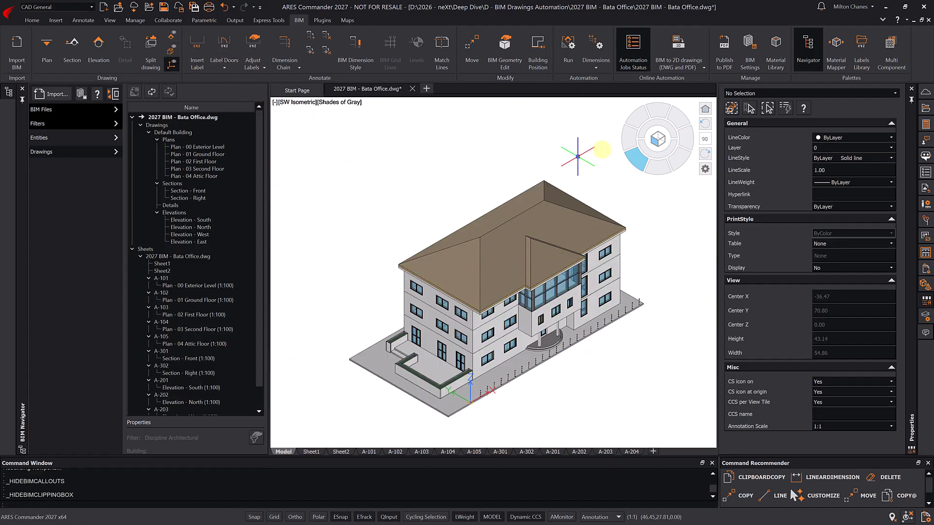
{"action": "left_click", "coordinate": [658, 128]}
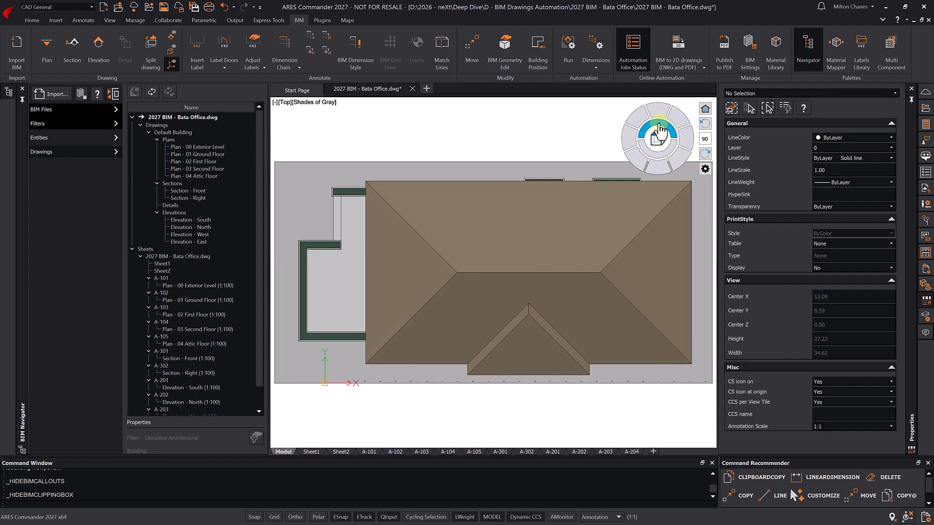
- Switch to 2D Wireframe and pick a straight, ortho-locked section cut across the plan
{"action": "left_click", "coordinate": [314, 101]}
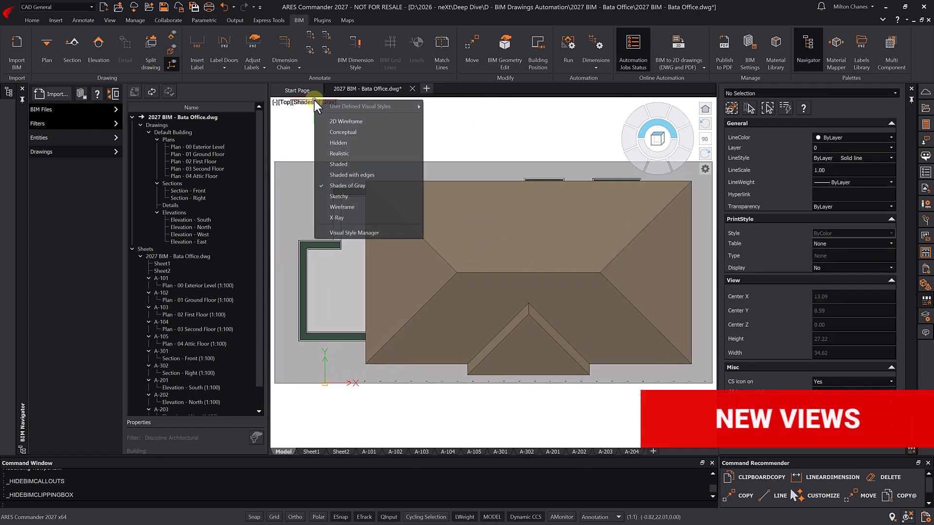
{"action": "left_click", "coordinate": [334, 120]}
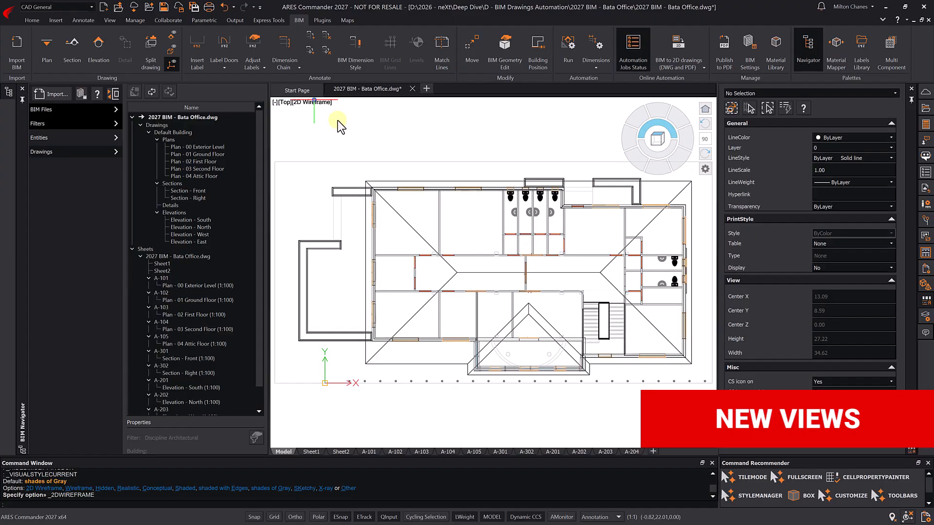
{"action": "left_click", "coordinate": [73, 48]}
{"action": "left_click", "coordinate": [400, 394]}
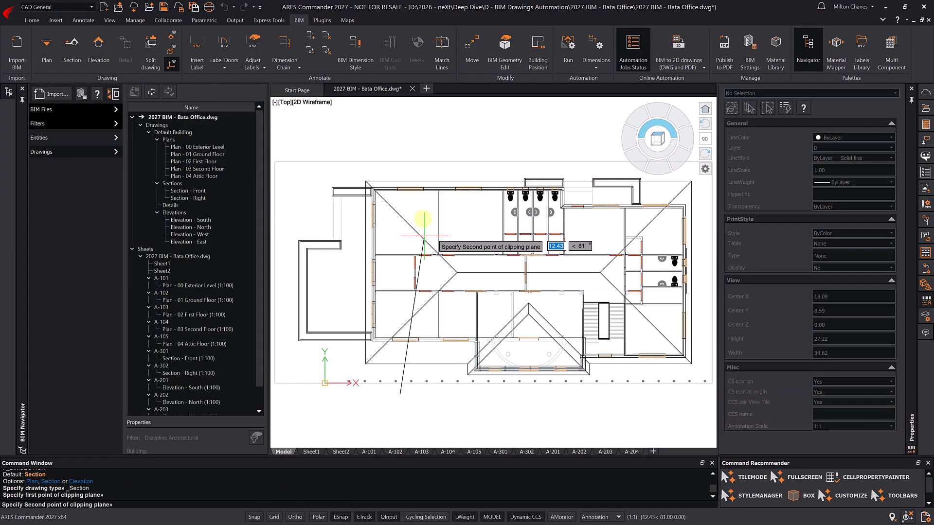
{"action": "key", "text": "F8"}
{"action": "left_click", "coordinate": [382, 144]}
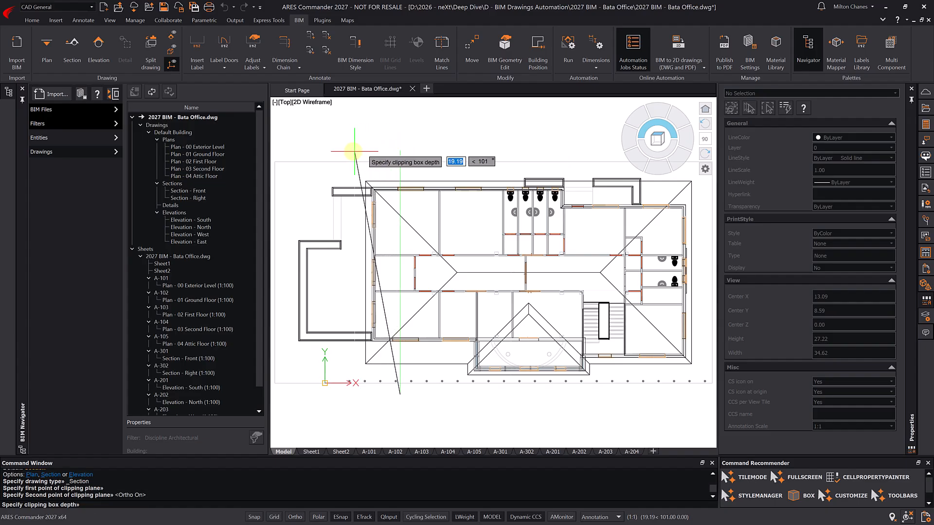
- Set the section box depth, name it 'Section A', check the front view, then open sheet A-104
{"action": "left_click", "coordinate": [352, 151]}
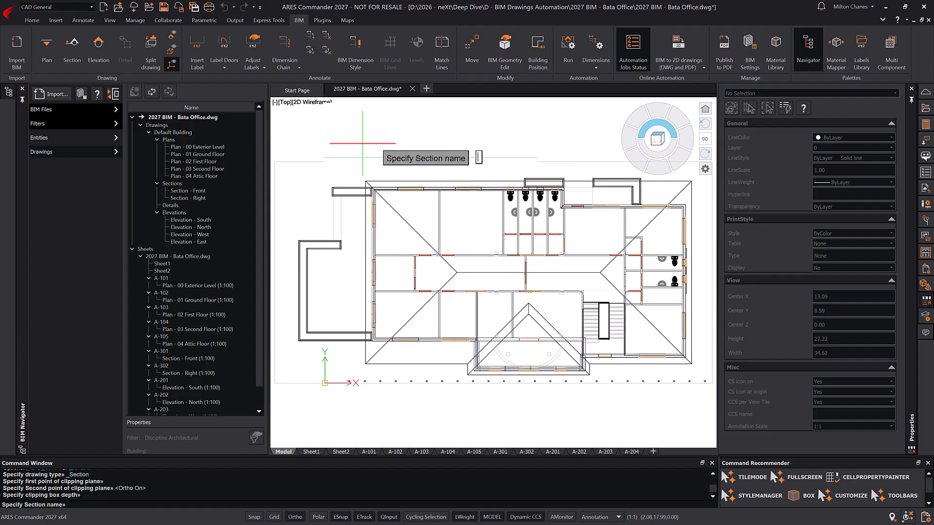
{"action": "type", "text": "Section A"}
{"action": "key", "text": "Return"}
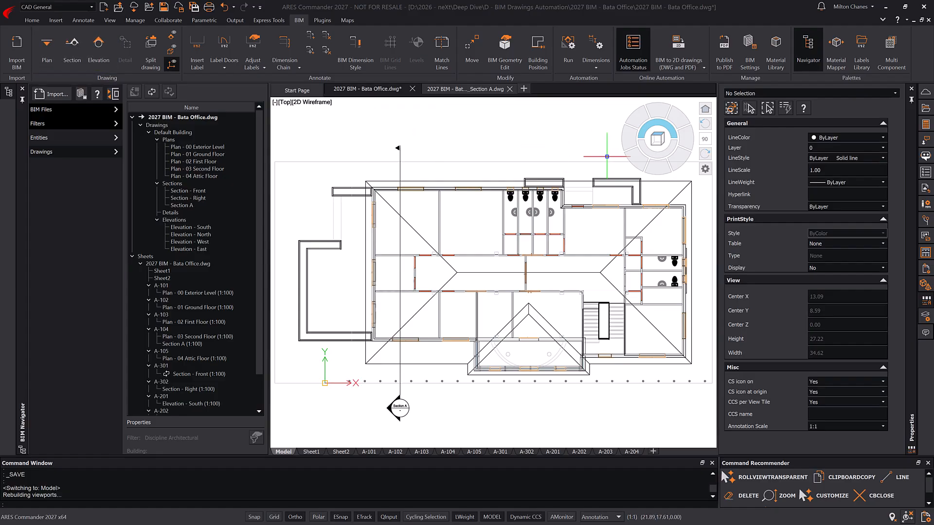
{"action": "left_click", "coordinate": [657, 169]}
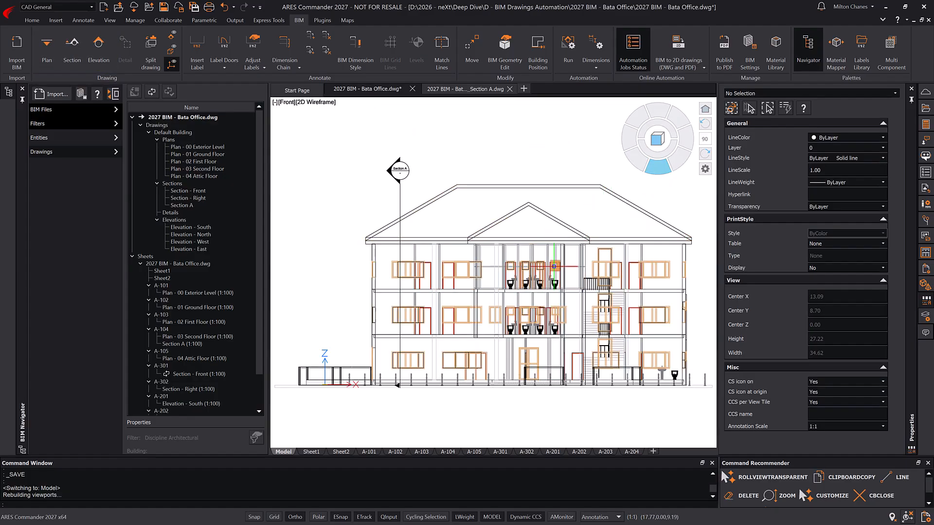
{"action": "left_click", "coordinate": [448, 451]}
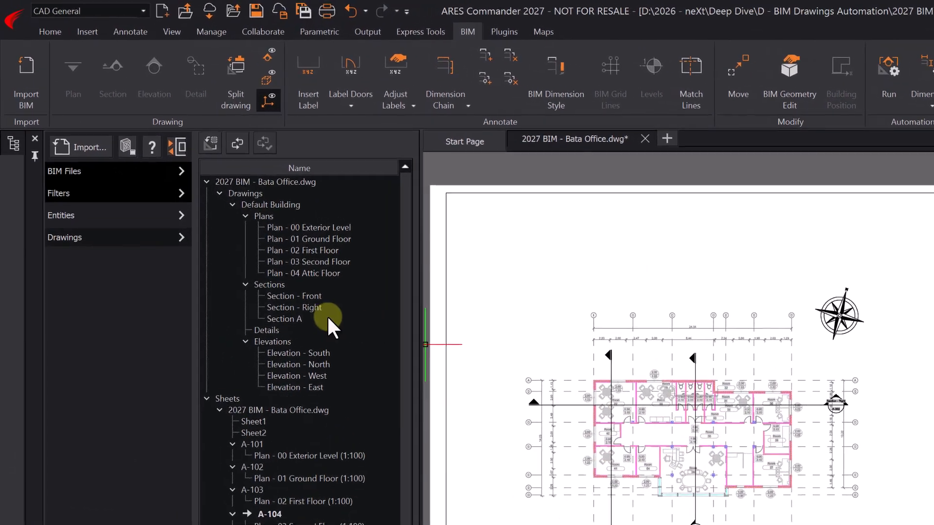
- Place the Section A view on sheet A-104 at 1:100, right of the floor plan
{"action": "left_click", "coordinate": [290, 319]}
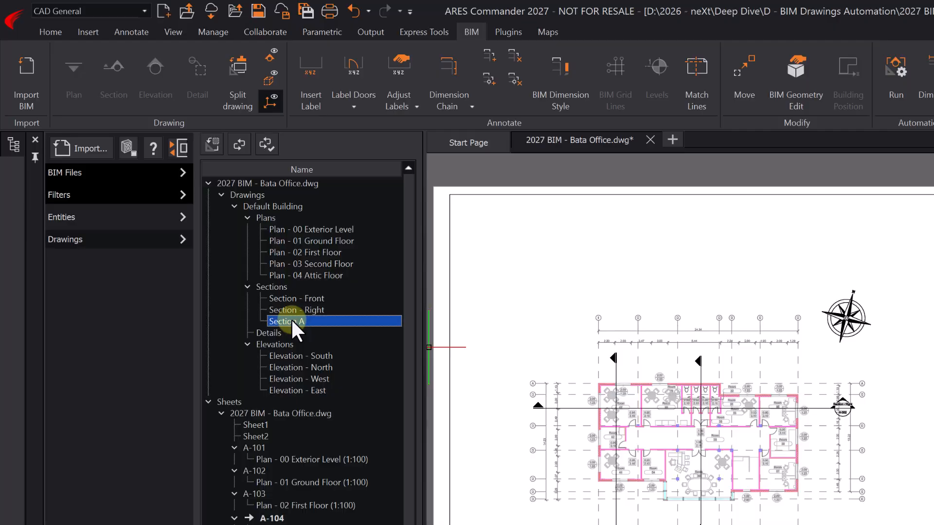
{"action": "right_click", "coordinate": [290, 319]}
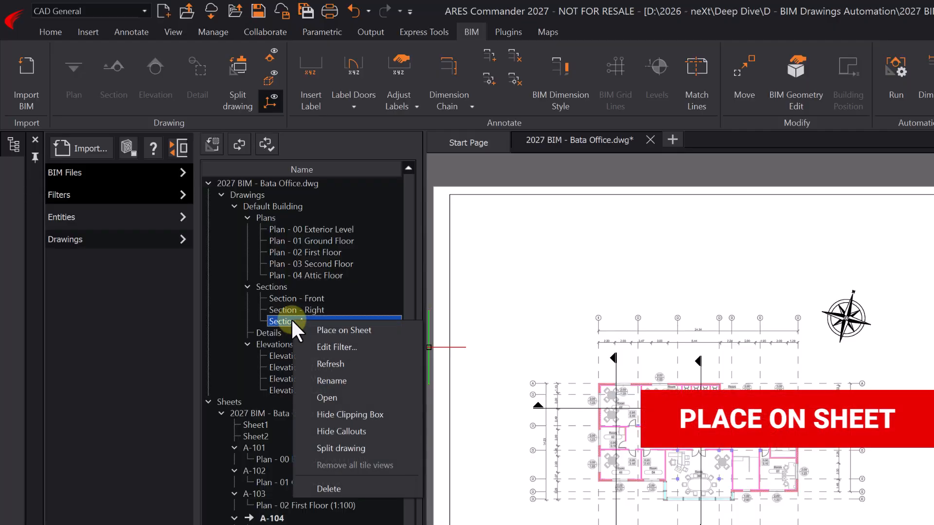
{"action": "left_click", "coordinate": [338, 331]}
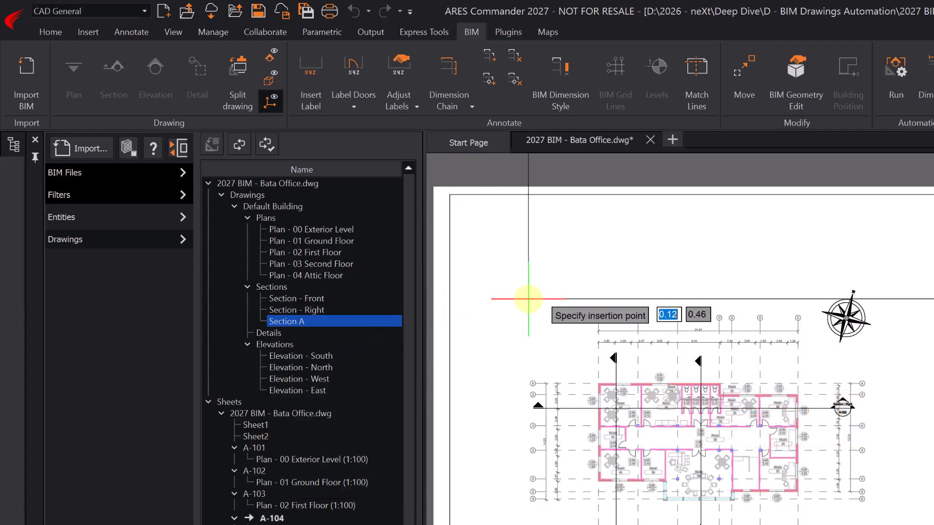
{"action": "right_click", "coordinate": [528, 299]}
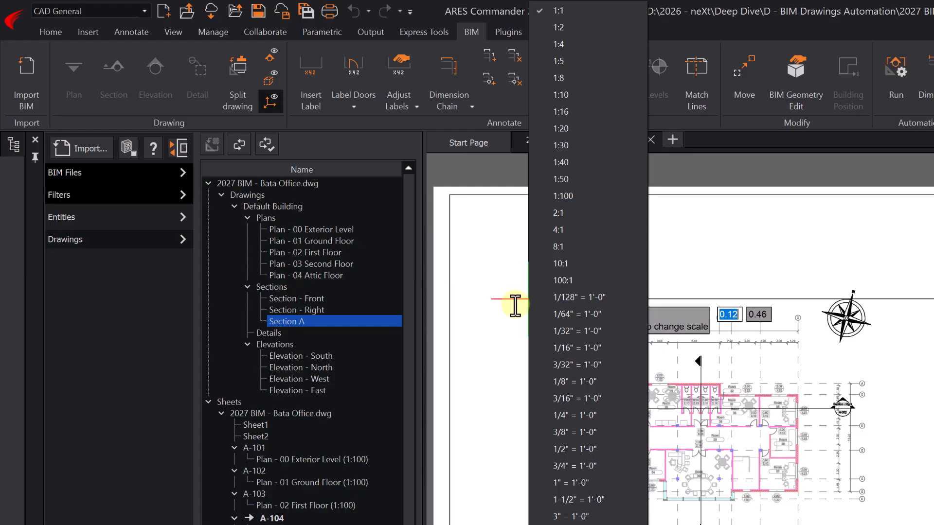
{"action": "left_click", "coordinate": [563, 195]}
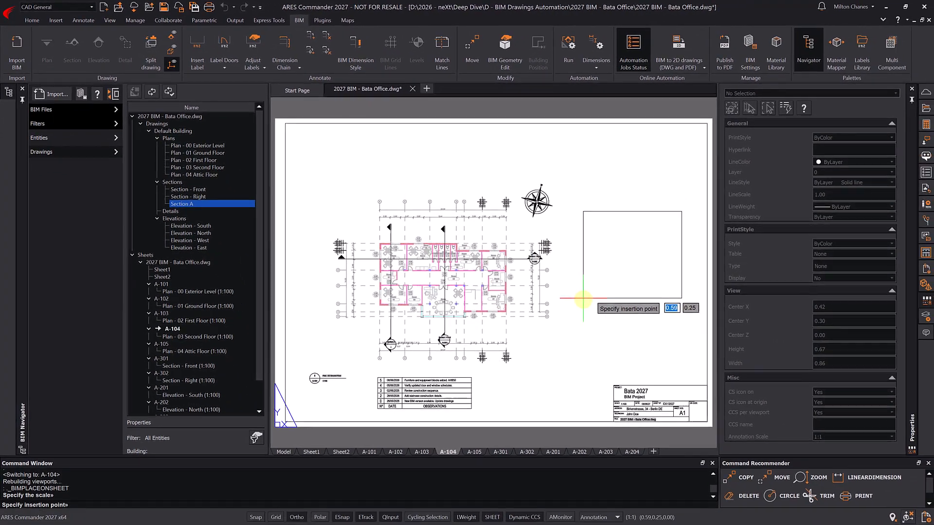
{"action": "left_click", "coordinate": [754, 375]}
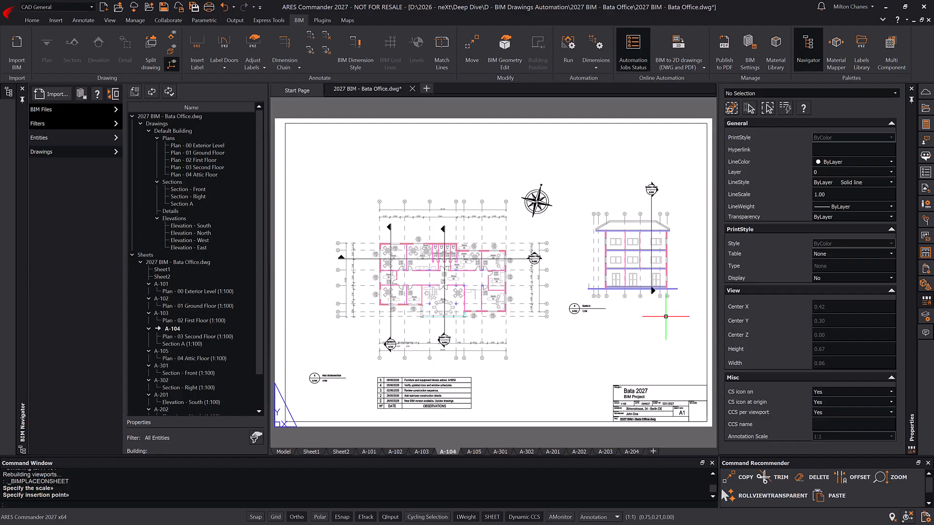
{"action": "key", "text": "Escape"}
{"action": "scroll", "coordinate": [684, 248], "scroll_direction": "up", "scroll_amount": 4}
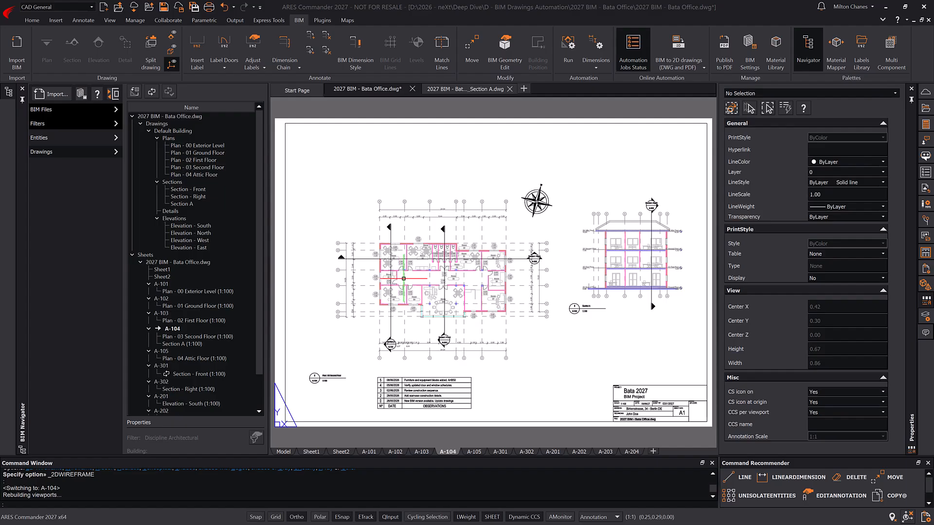
- Show the model in a southwest 3D view with the Shades of Gray visual style
{"action": "left_click", "coordinate": [282, 451]}
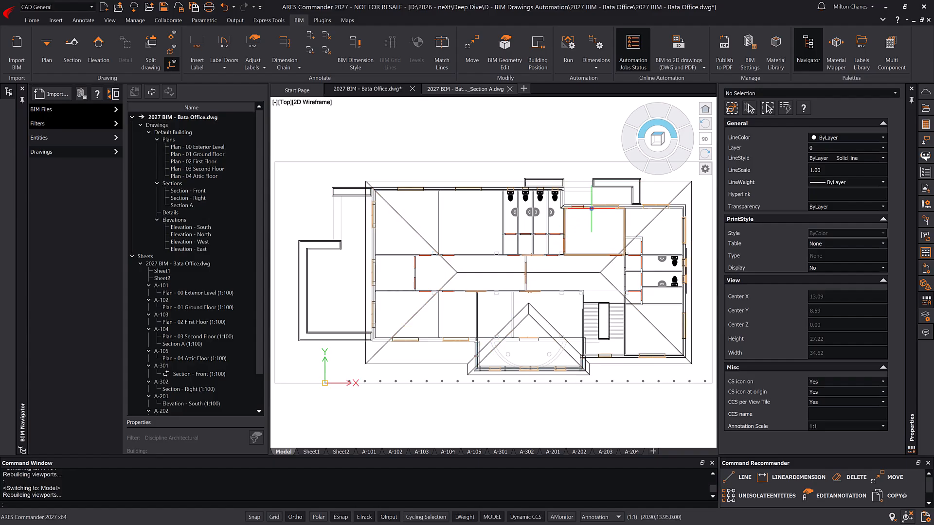
{"action": "left_click", "coordinate": [635, 161]}
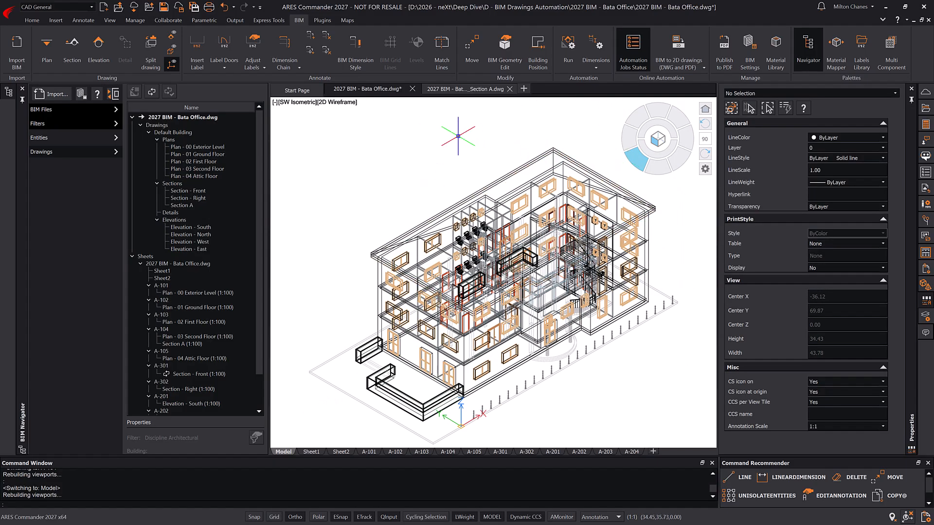
{"action": "left_click", "coordinate": [341, 101]}
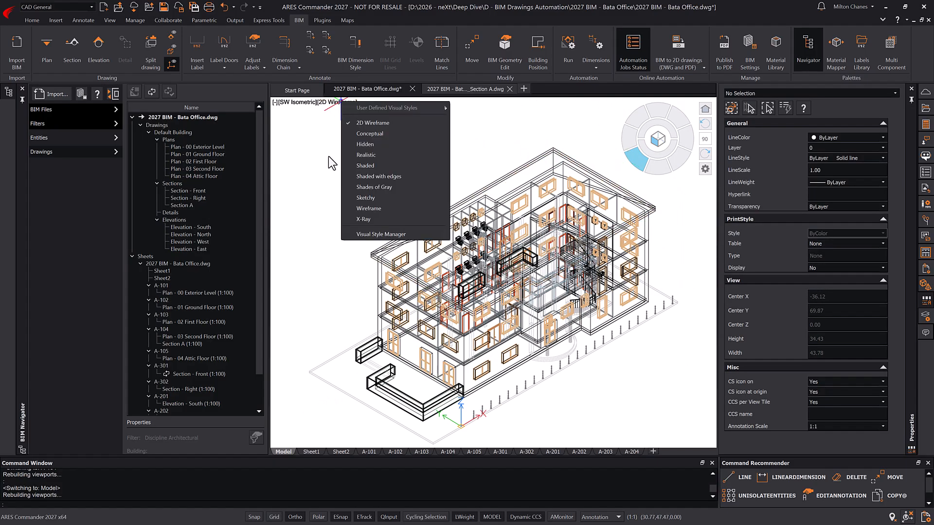
{"action": "left_click", "coordinate": [354, 187]}
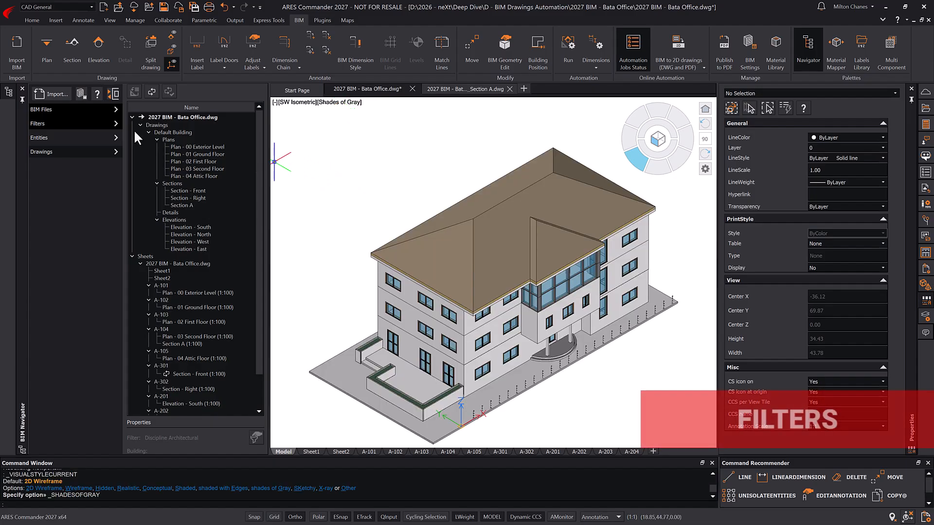
- Filter the model to Level = 03 Second Floor and zoom to fit the result
{"action": "left_click", "coordinate": [95, 122]}
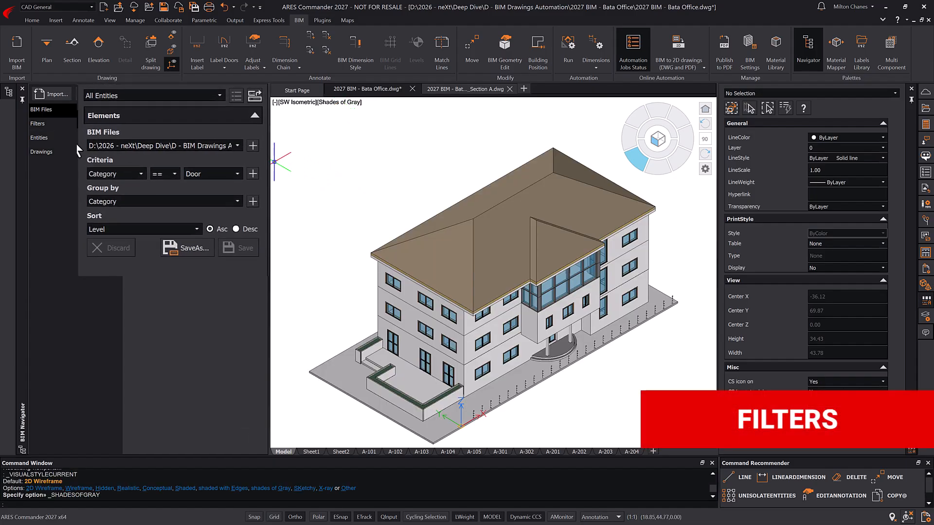
{"action": "left_click", "coordinate": [129, 172]}
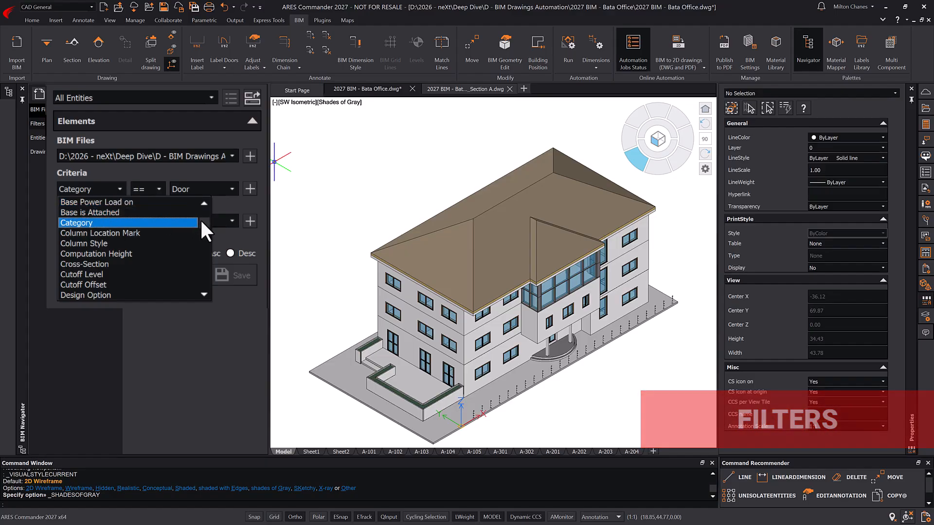
{"action": "left_click_drag", "start_coordinate": [201, 221], "coordinate": [197, 246]}
{"action": "left_click", "coordinate": [164, 251]}
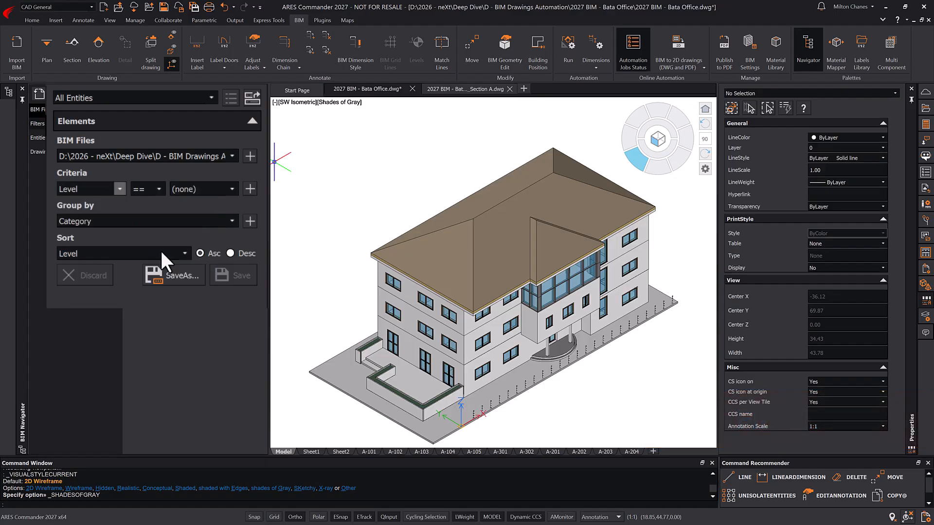
{"action": "left_click", "coordinate": [232, 190]}
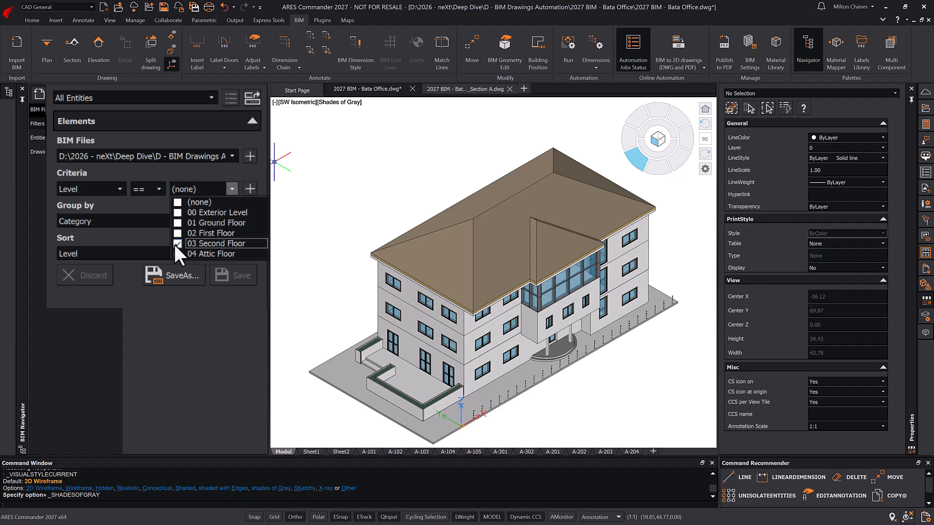
{"action": "left_click", "coordinate": [211, 210]}
{"action": "left_click", "coordinate": [249, 190]}
{"action": "left_click", "coordinate": [249, 189]}
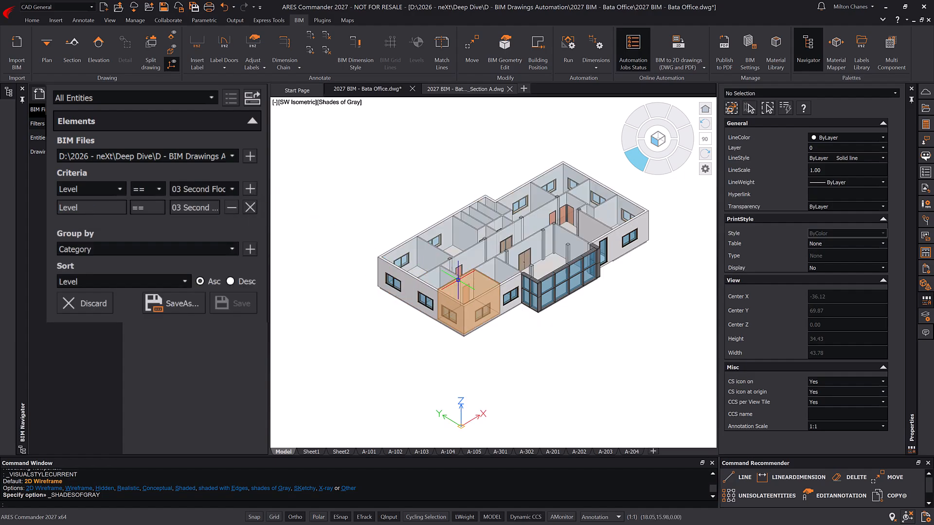
{"action": "middle_click", "coordinate": [532, 353]}
{"action": "middle_click", "coordinate": [531, 353]}
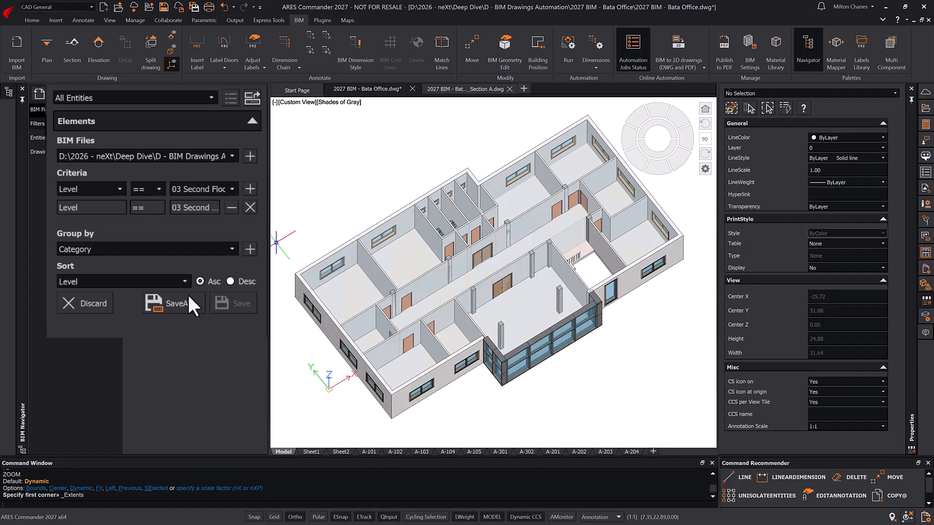
- Save the current level filter under the name 'Level 2'
{"action": "left_click", "coordinate": [176, 305]}
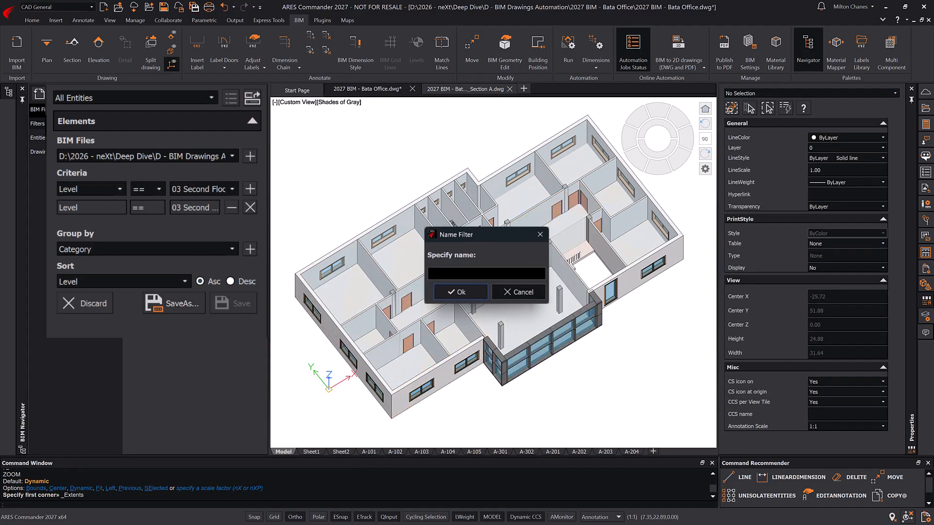
{"action": "type", "text": "Level 2"}
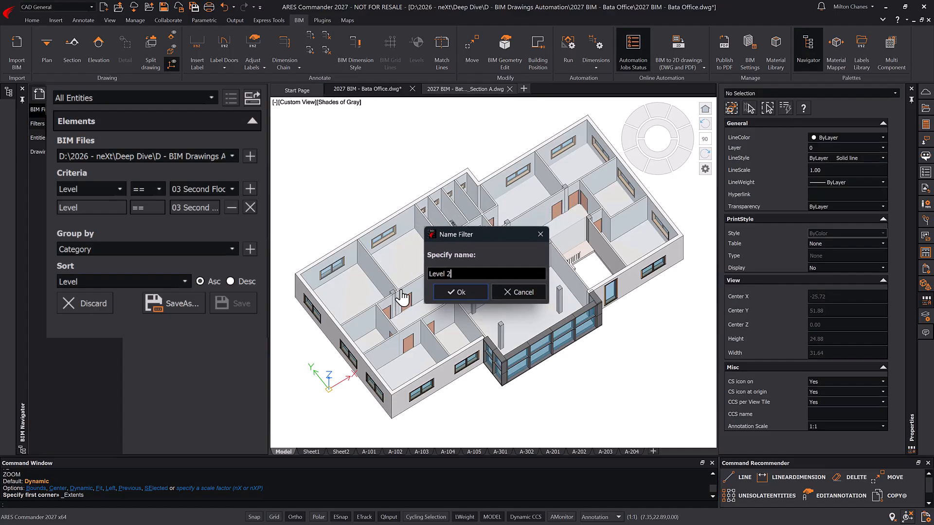
{"action": "left_click", "coordinate": [453, 291]}
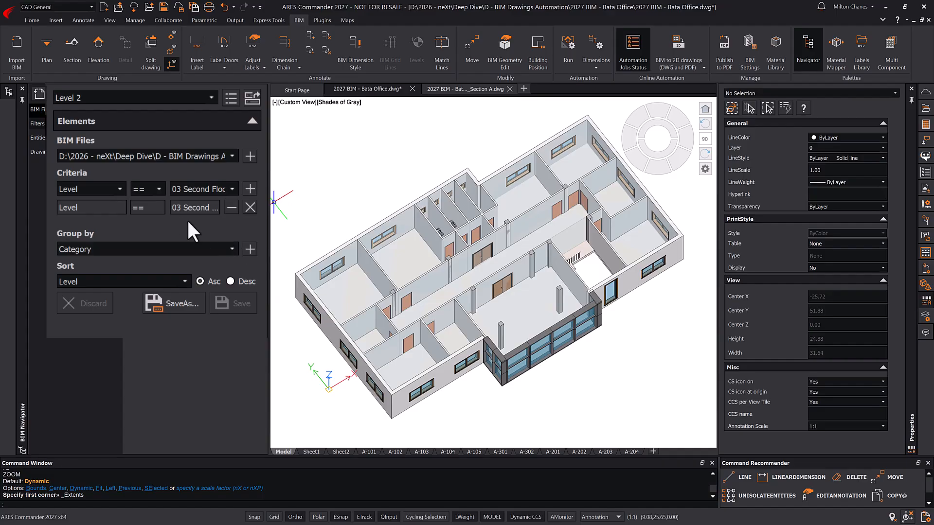
- Add a Category criterion for Door and Window and save it as 'Level 2 - Carpentry'
{"action": "left_click", "coordinate": [119, 189]}
{"action": "scroll", "coordinate": [204, 241], "scroll_direction": "up", "scroll_amount": 5}
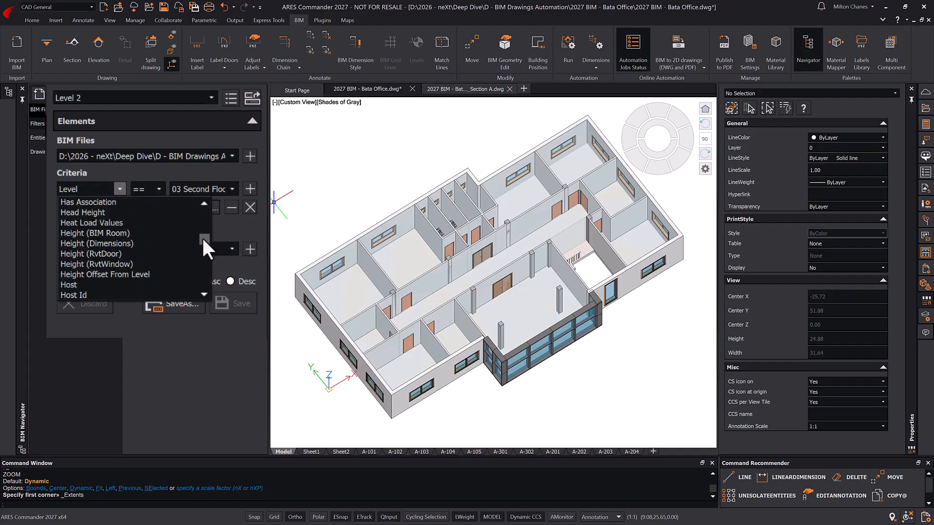
{"action": "left_click_drag", "start_coordinate": [204, 242], "coordinate": [200, 230]}
{"action": "scroll", "coordinate": [197, 222], "scroll_direction": "up", "scroll_amount": 10}
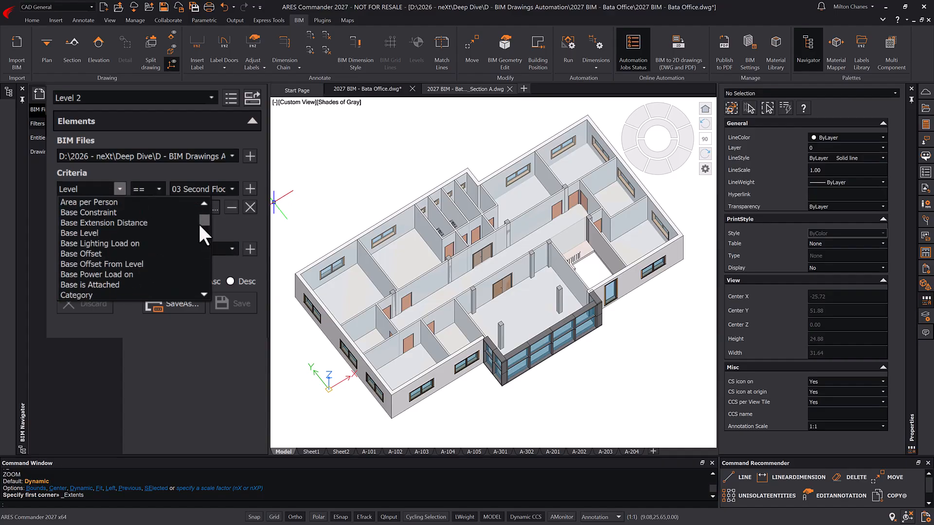
{"action": "left_click", "coordinate": [110, 294]}
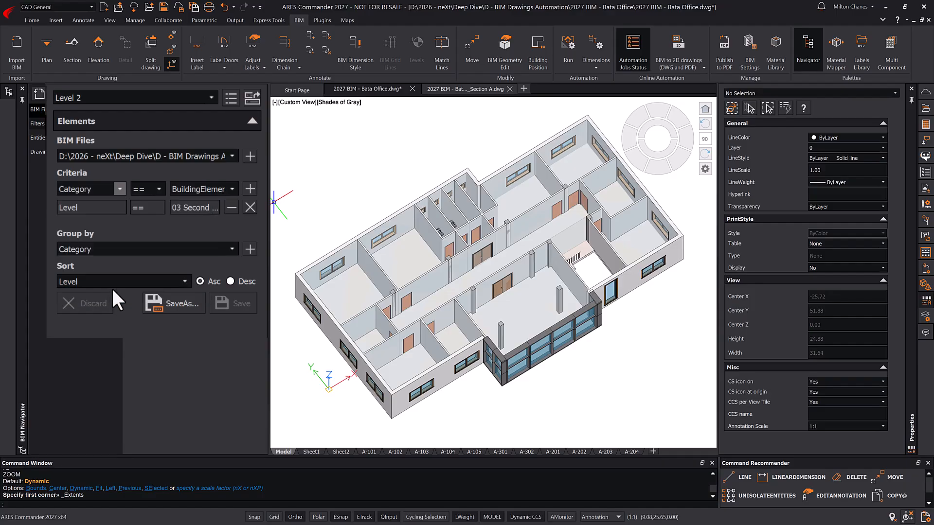
{"action": "left_click", "coordinate": [226, 189]}
{"action": "left_click", "coordinate": [176, 253]}
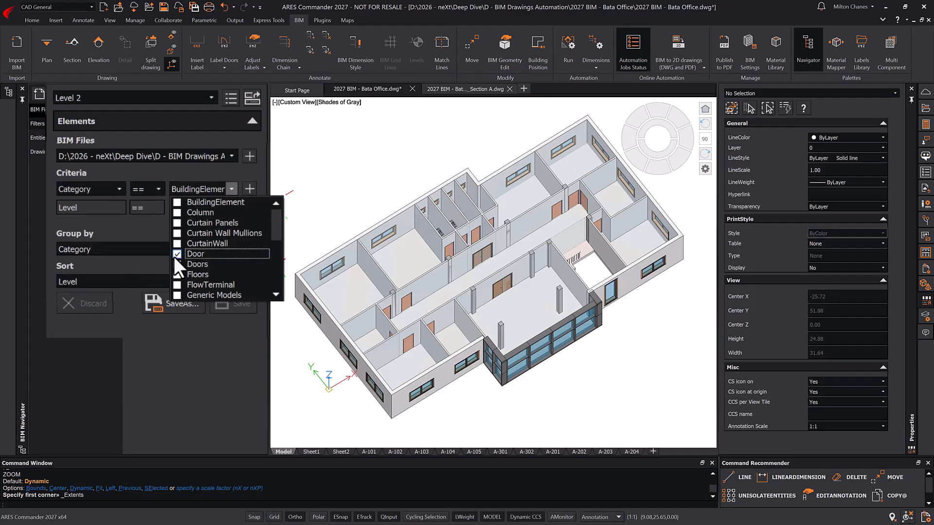
{"action": "left_click_drag", "start_coordinate": [275, 229], "coordinate": [279, 293]}
{"action": "left_click", "coordinate": [177, 288]}
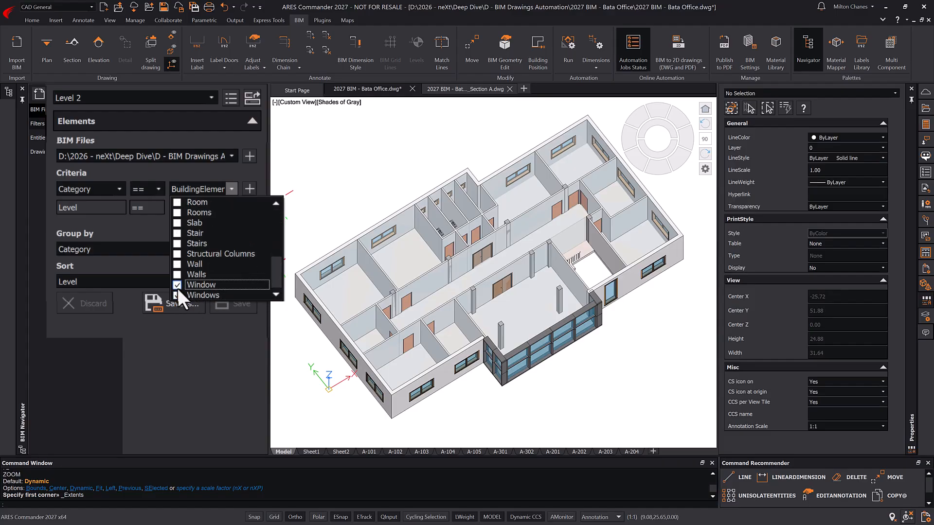
{"action": "left_click", "coordinate": [250, 190]}
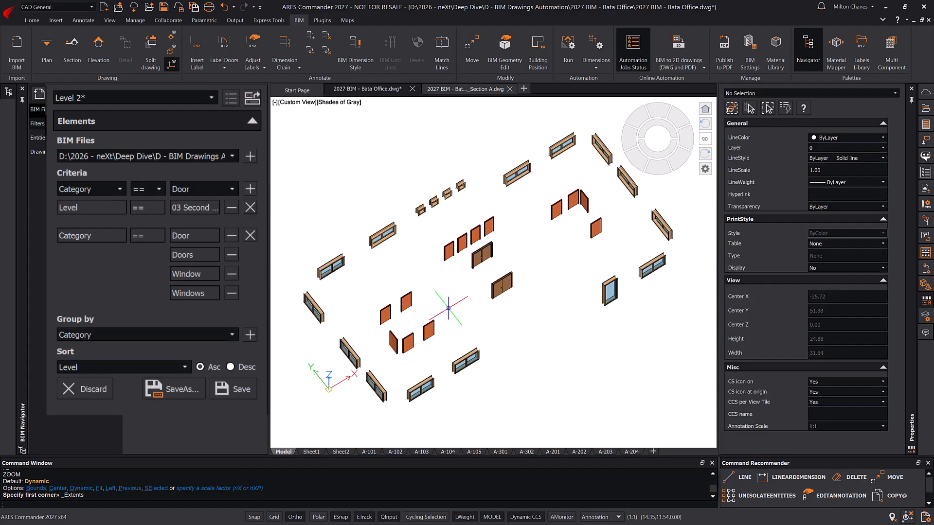
{"action": "middle_click_drag", "start_coordinate": [492, 336], "coordinate": [500, 308], "text": "shift"}
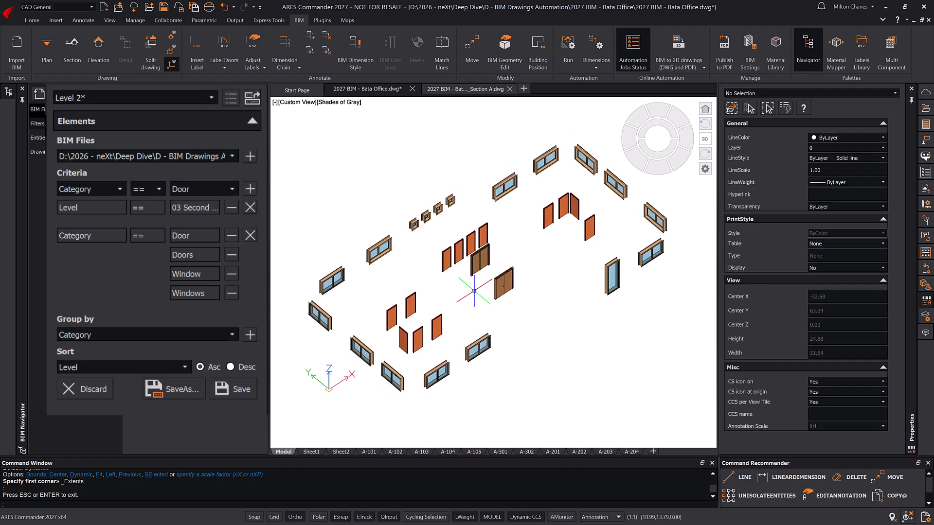
{"action": "left_click", "coordinate": [187, 393]}
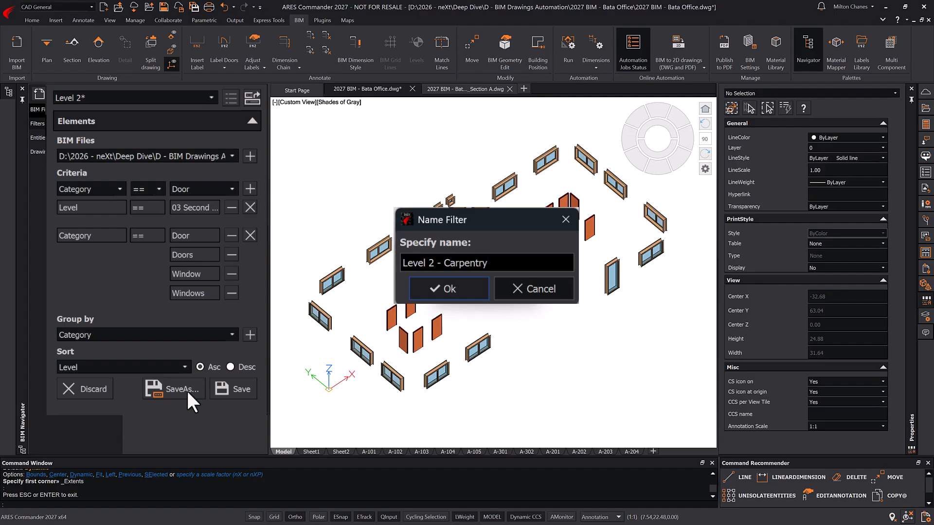
{"action": "left_click", "coordinate": [471, 289]}
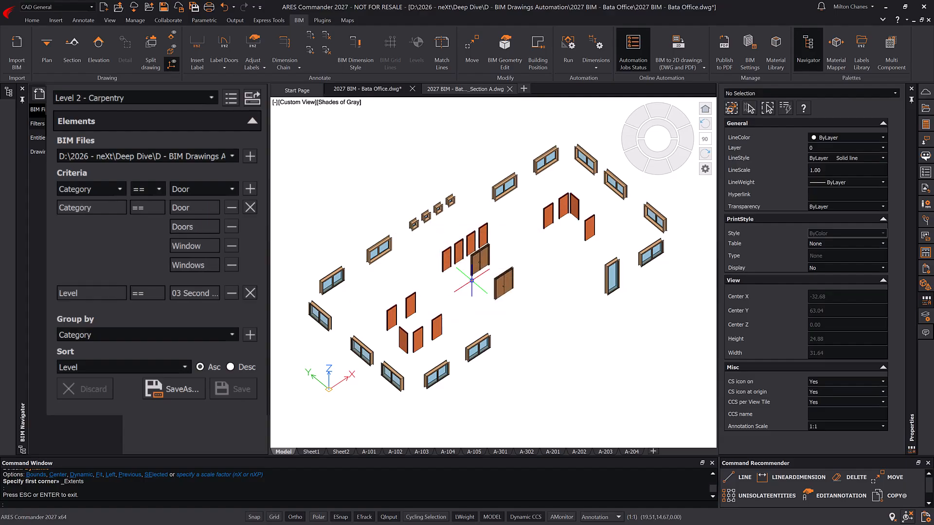
- Switch between saved filters, reapply Level 2 - Carpentry, and zoom extents with Z
{"action": "left_click", "coordinate": [211, 97]}
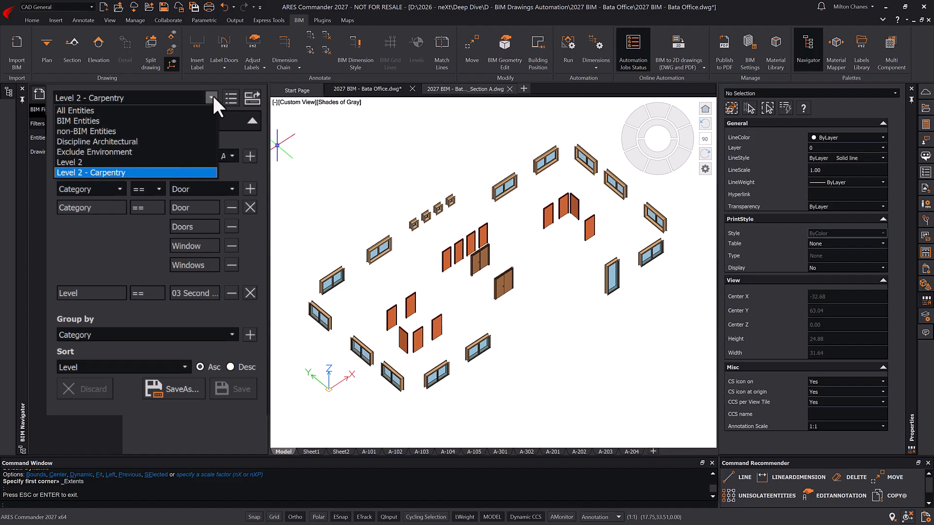
{"action": "left_click", "coordinate": [189, 109]}
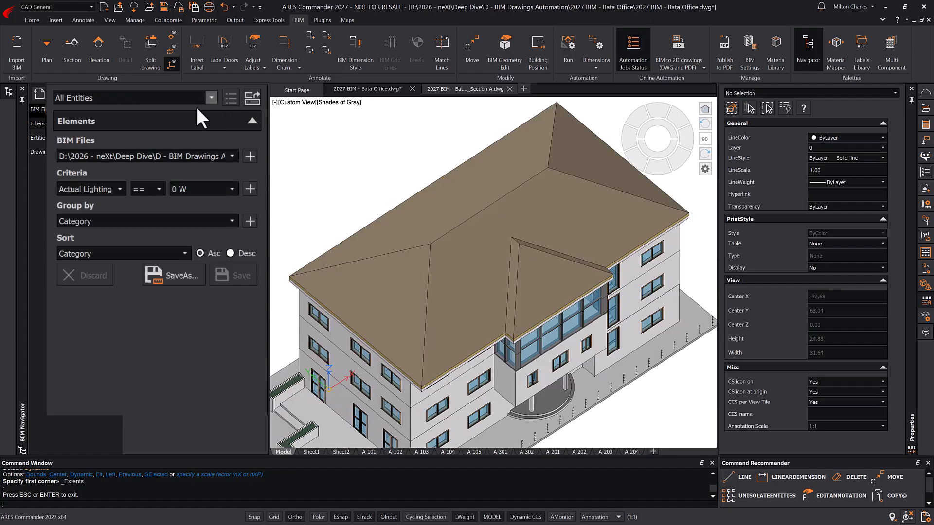
{"action": "left_click", "coordinate": [211, 97]}
{"action": "left_click", "coordinate": [185, 162]}
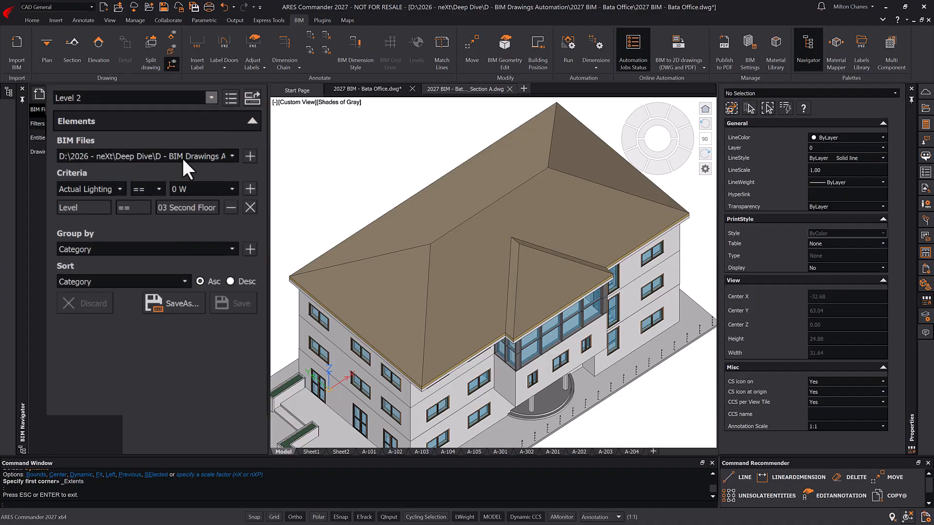
{"action": "left_click", "coordinate": [209, 96]}
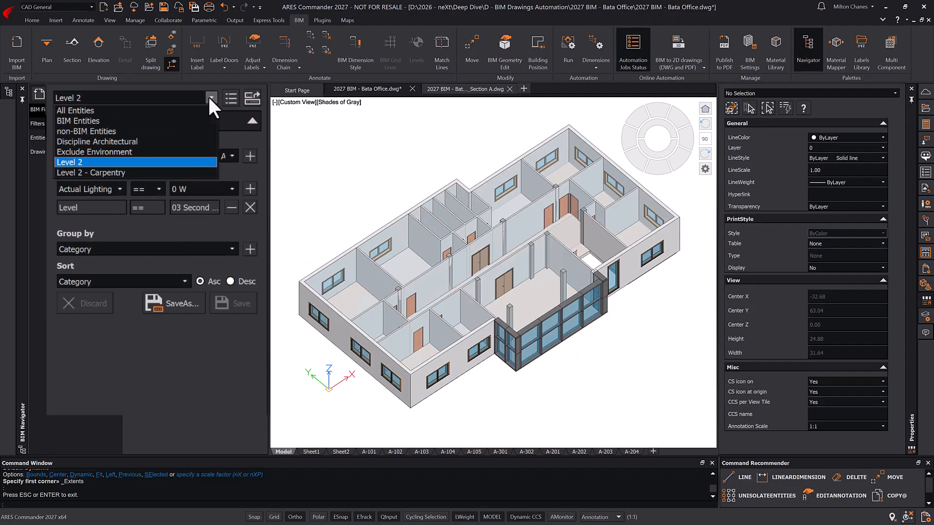
{"action": "left_click", "coordinate": [194, 170]}
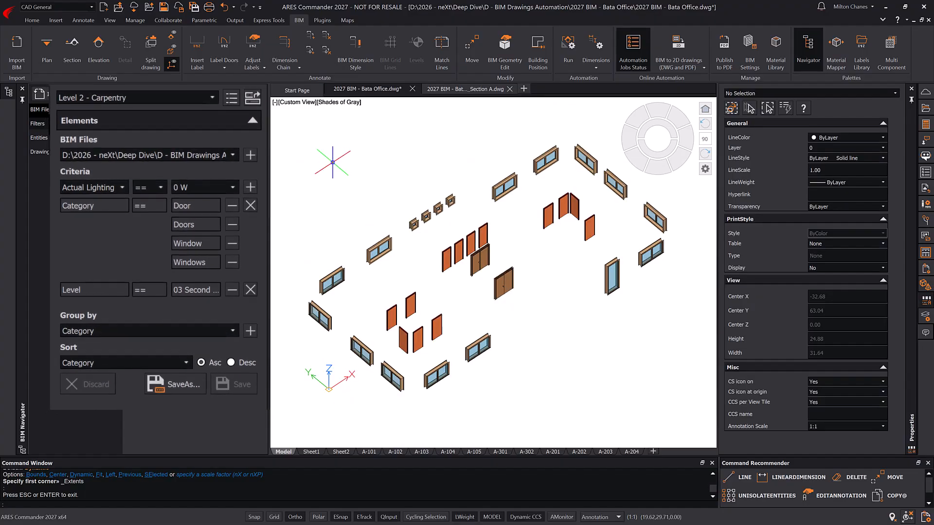
{"action": "type", "text": "z"}
{"action": "key", "text": "Return"}
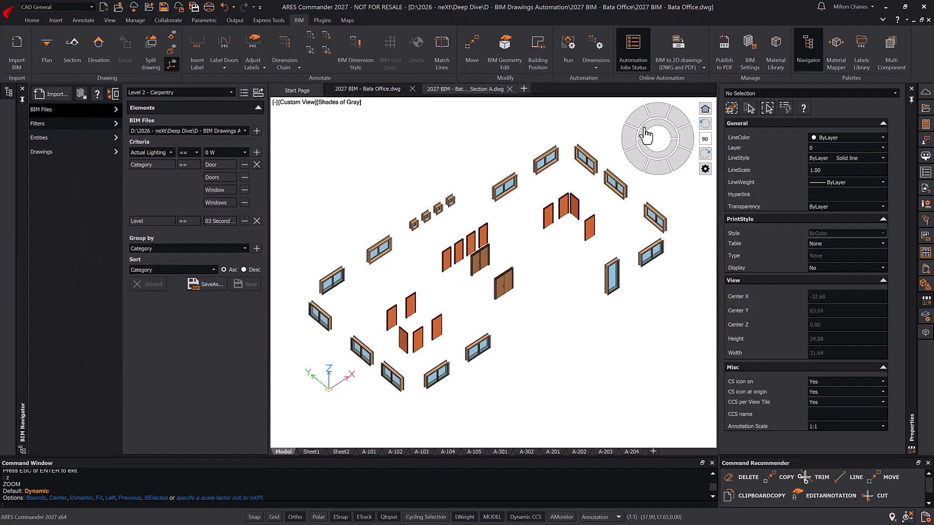
{"action": "left_click", "coordinate": [703, 68]}
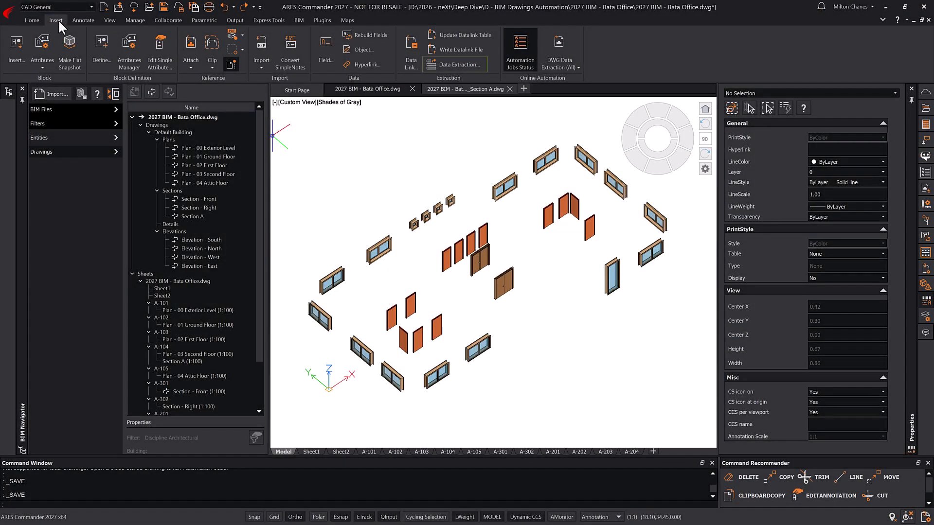
- Start a new data extraction, save its .det file, and window-select the 33 doors and windows
{"action": "left_click", "coordinate": [453, 61]}
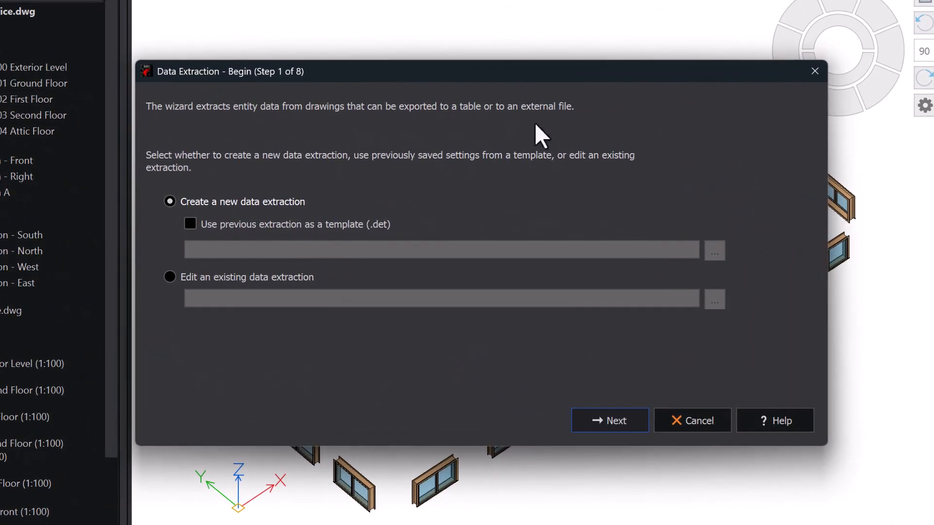
{"action": "left_click", "coordinate": [623, 419]}
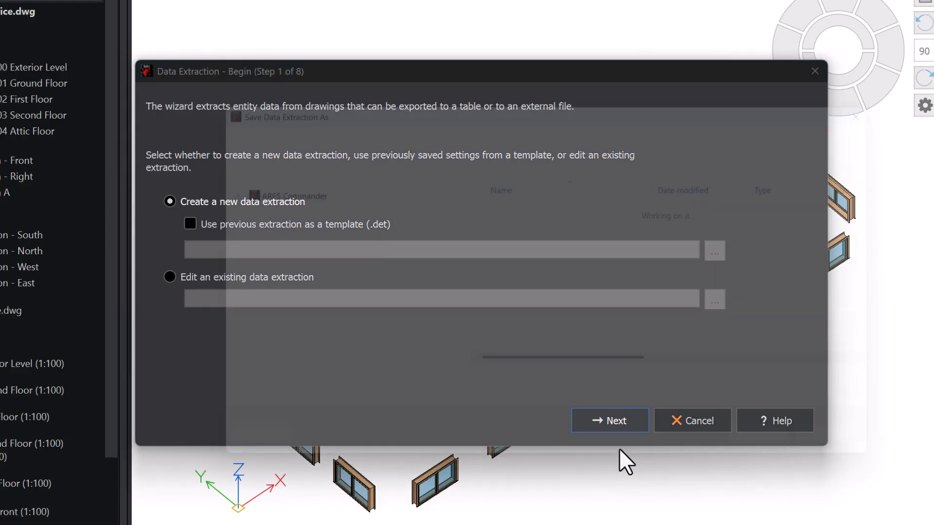
{"action": "left_click", "coordinate": [774, 456]}
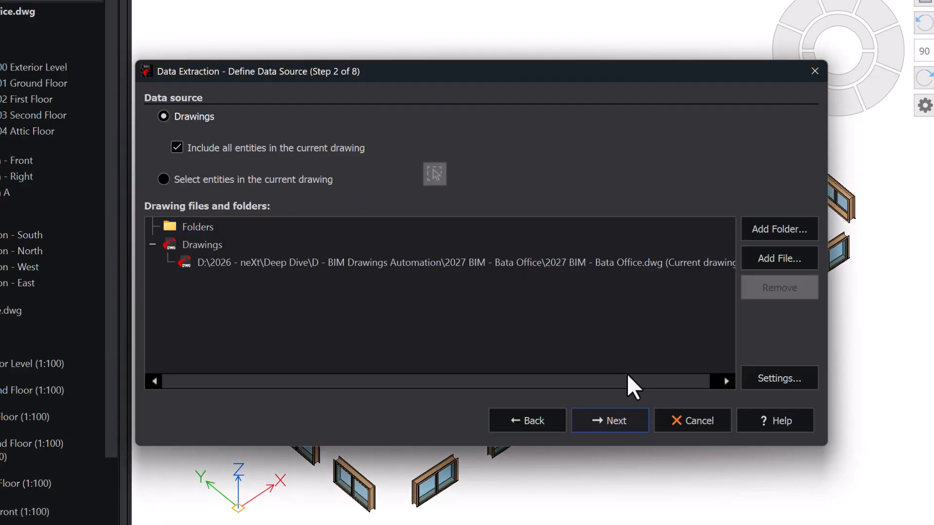
{"action": "left_click", "coordinate": [286, 183]}
{"action": "left_click", "coordinate": [434, 174]}
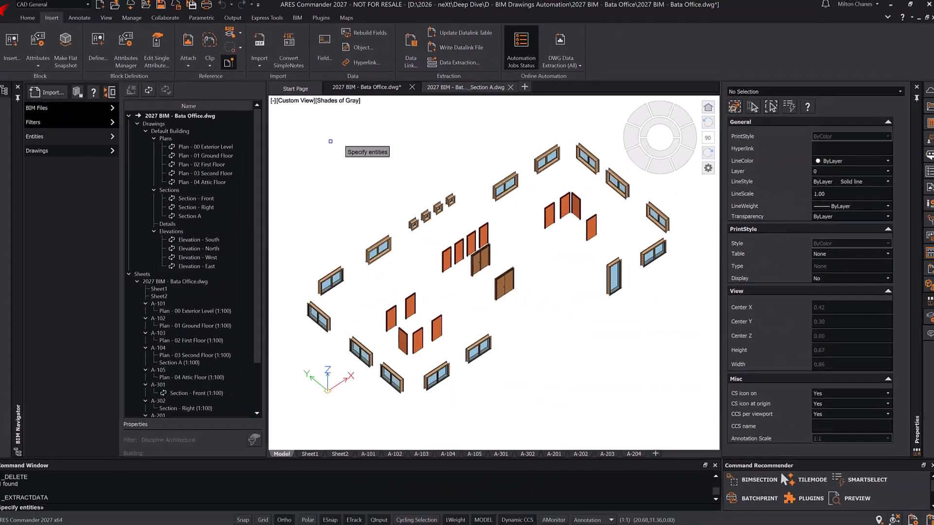
{"action": "left_click", "coordinate": [251, 98]}
{"action": "left_click", "coordinate": [673, 416]}
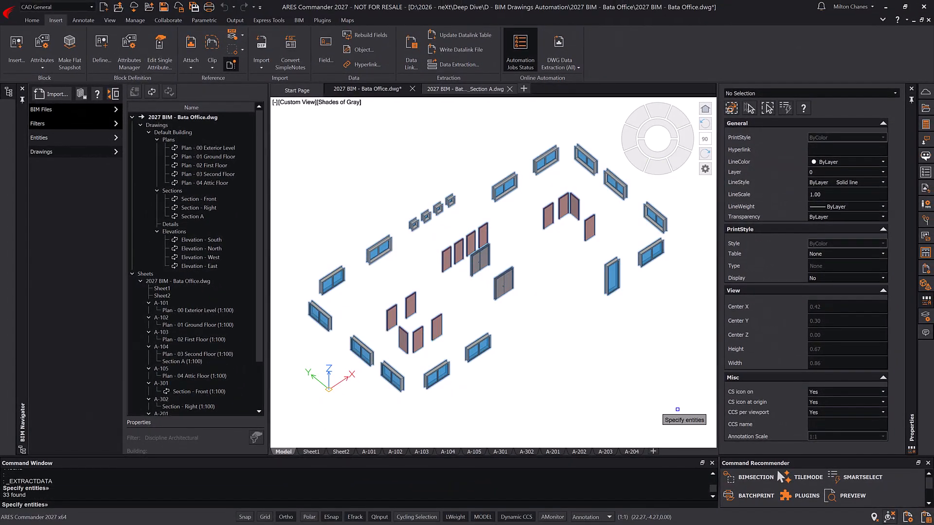
{"action": "key", "text": "Return"}
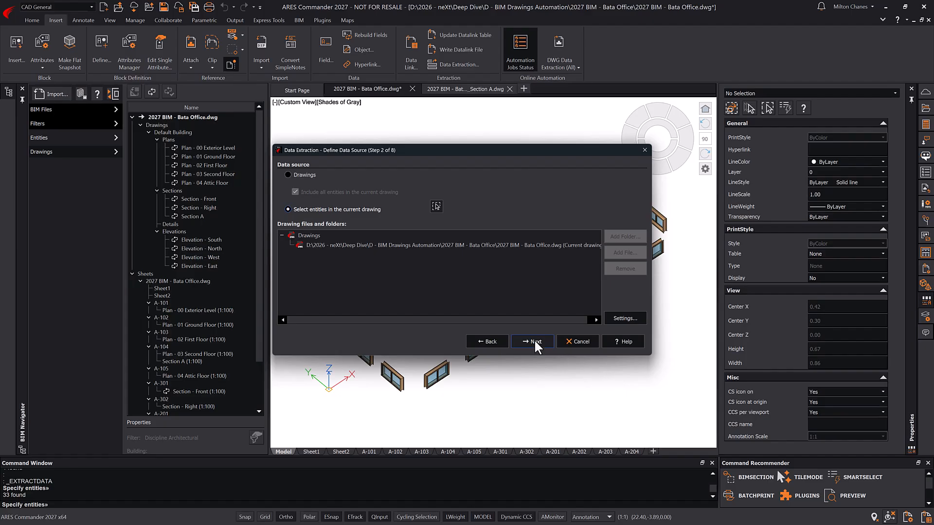
- Exclude the BIM Common, Constraints, Drawing, IFC, Identity Data, Invalid, Phasing, Position and RVT Common properties
{"action": "left_click", "coordinate": [534, 339]}
{"action": "left_click", "coordinate": [534, 339]}
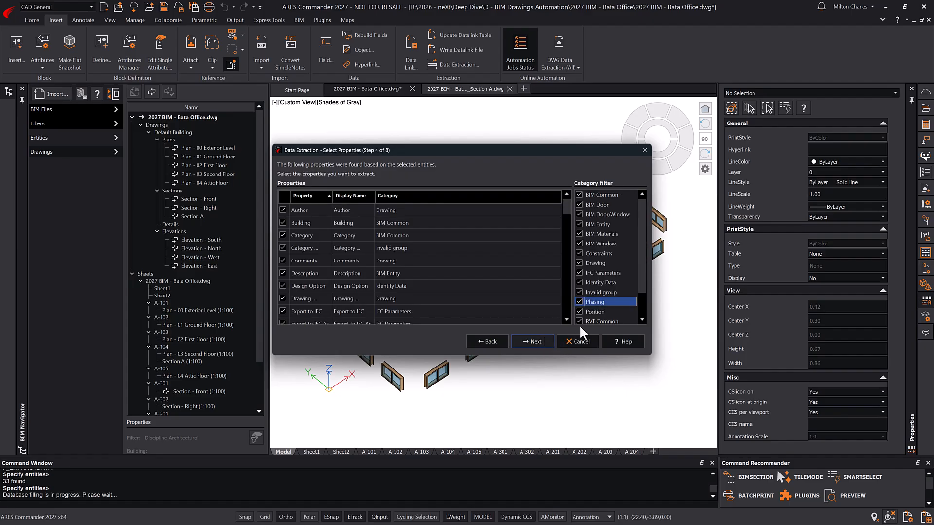
{"action": "left_click", "coordinate": [579, 194]}
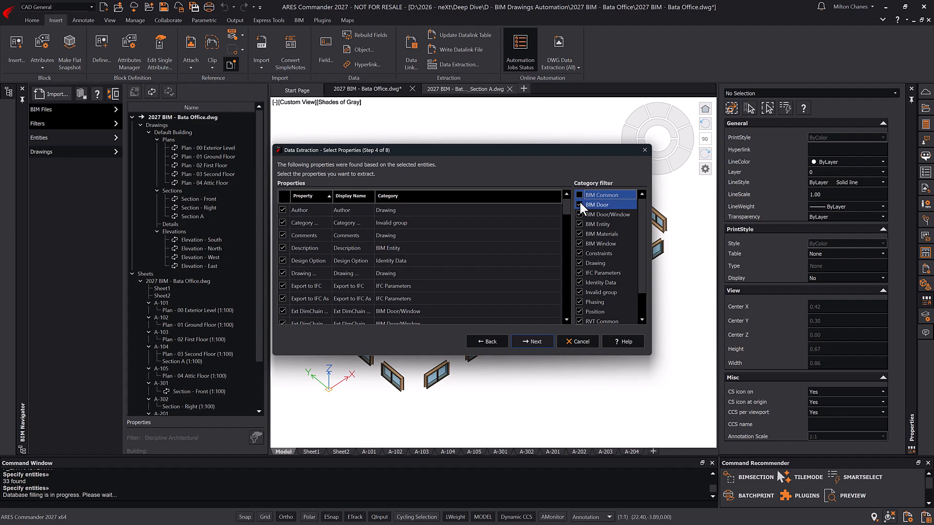
{"action": "left_click", "coordinate": [578, 254]}
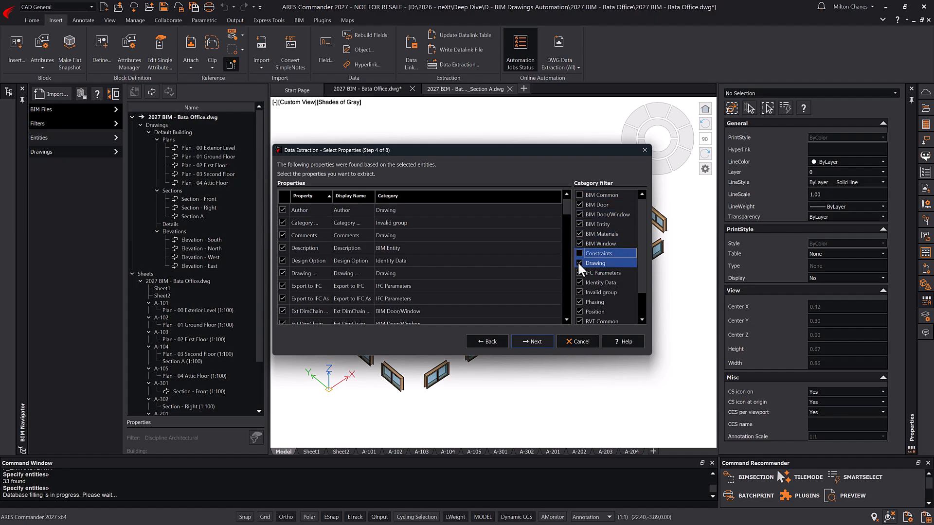
{"action": "left_click", "coordinate": [578, 263]}
{"action": "left_click", "coordinate": [578, 273]}
{"action": "left_click", "coordinate": [578, 282]}
{"action": "left_click", "coordinate": [578, 292]}
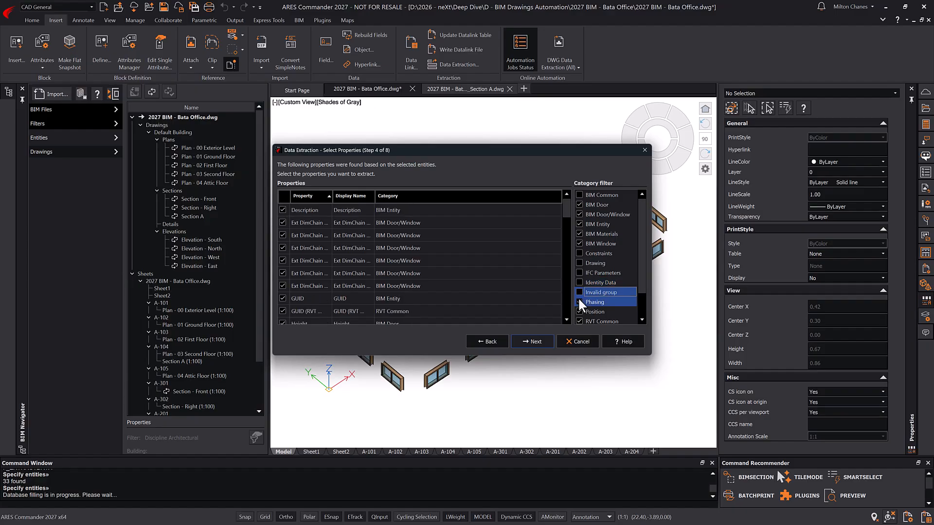
{"action": "left_click", "coordinate": [579, 302]}
{"action": "left_click", "coordinate": [579, 312]}
{"action": "left_click", "coordinate": [578, 321]}
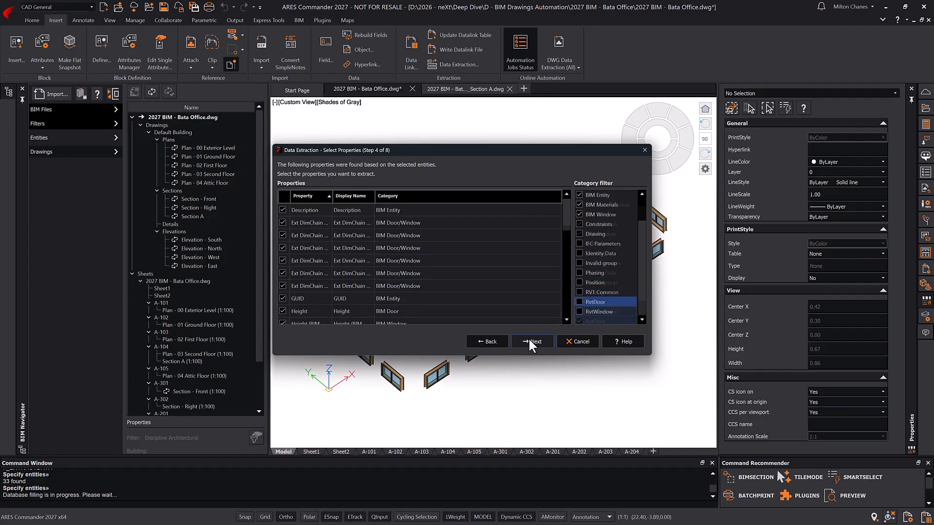
- Finish the wizard, inserting the extraction table into the drawing with the Standard table style
{"action": "left_click", "coordinate": [530, 341]}
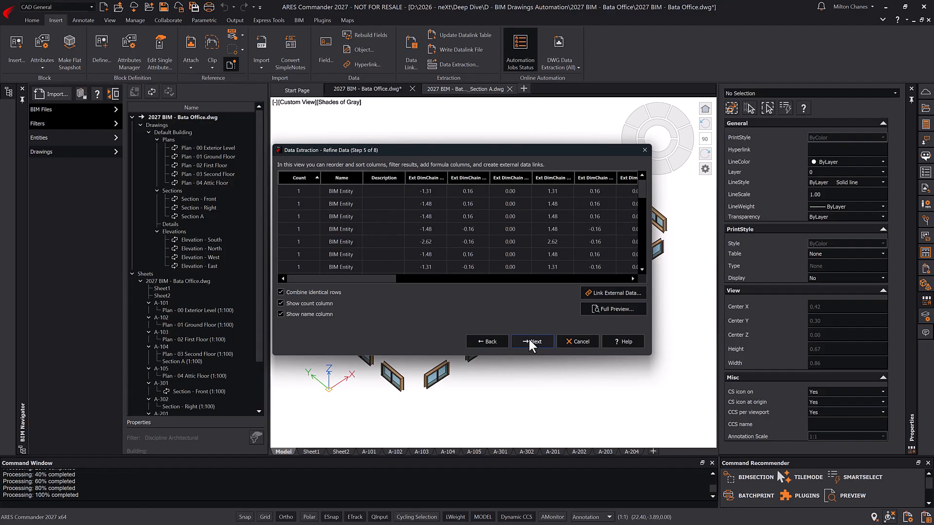
{"action": "left_click", "coordinate": [530, 342]}
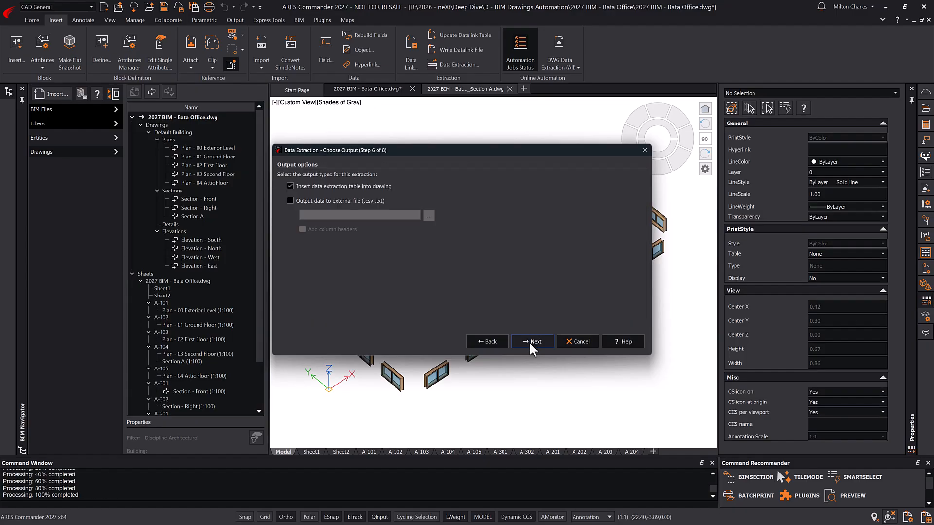
{"action": "left_click", "coordinate": [529, 342]}
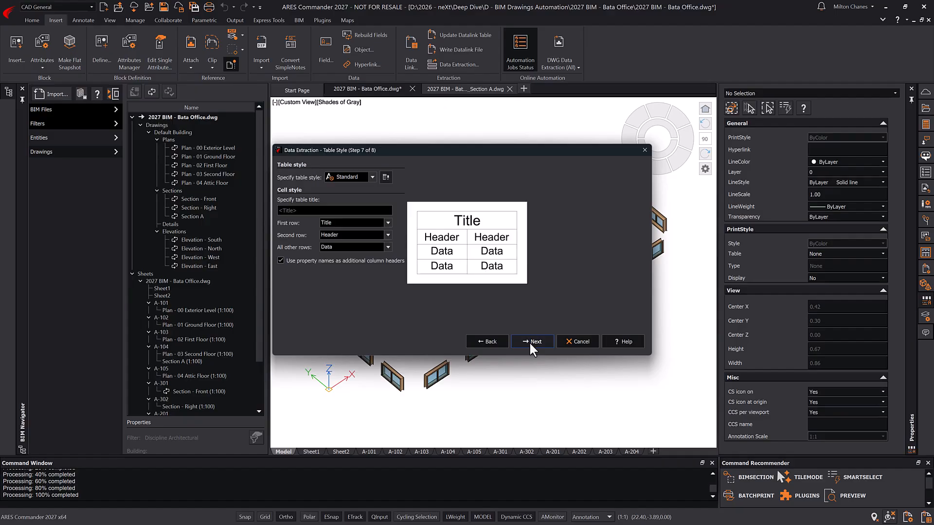
{"action": "left_click", "coordinate": [529, 341]}
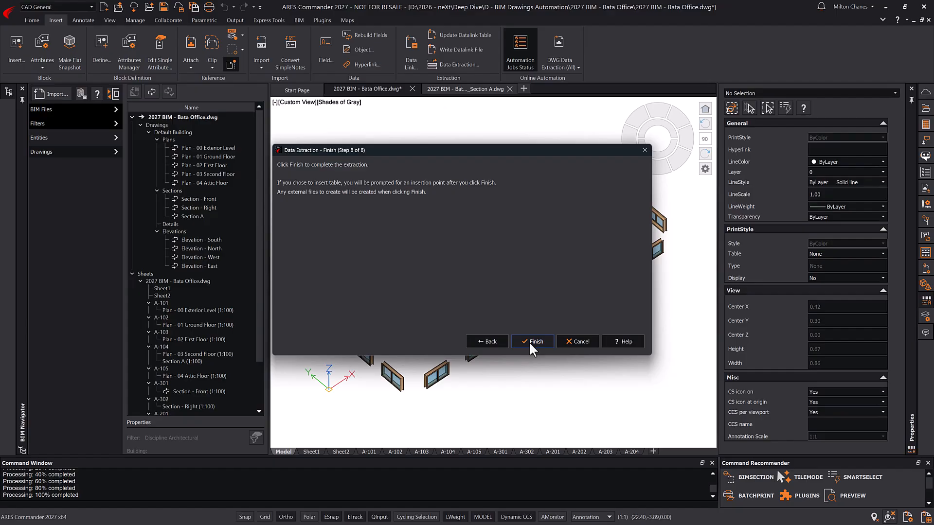
{"action": "left_click", "coordinate": [529, 341]}
- Place the door and window extraction table in the model, then cut it from Top view
{"action": "left_click", "coordinate": [560, 381]}
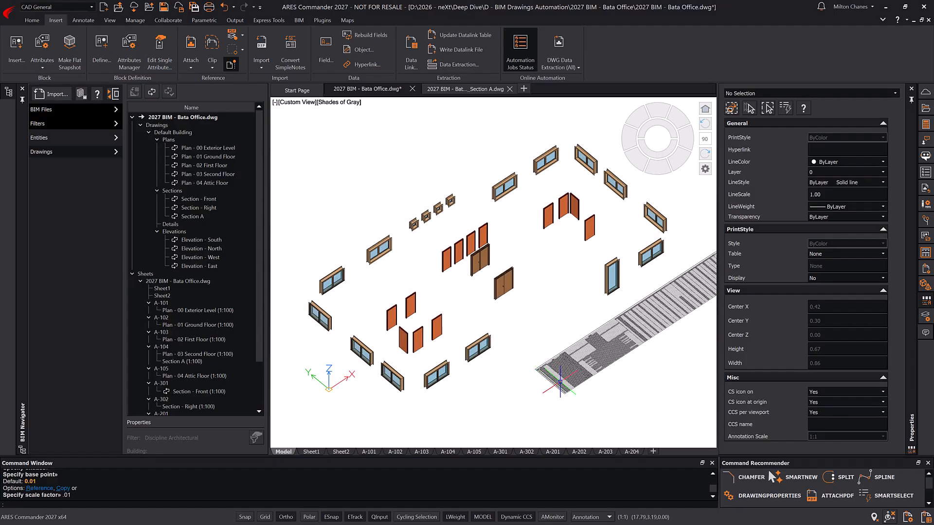
{"action": "left_click", "coordinate": [653, 132]}
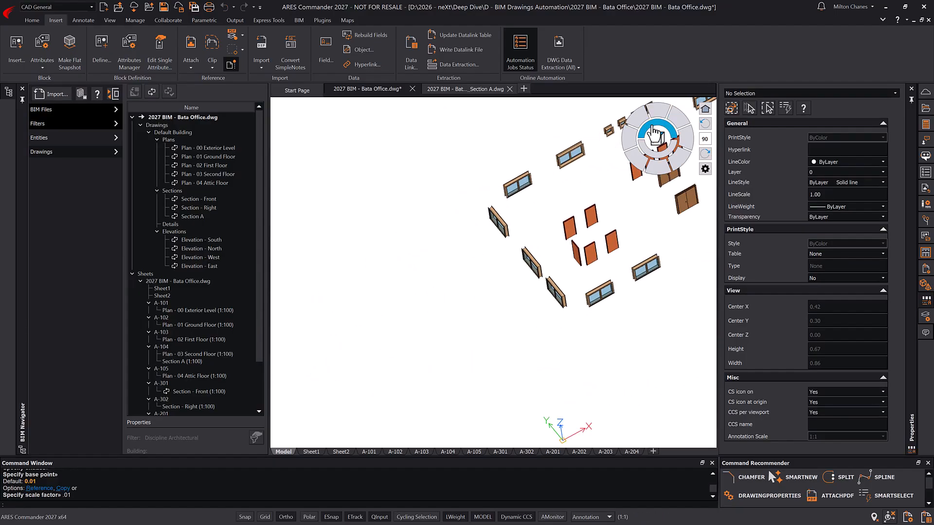
{"action": "left_click", "coordinate": [671, 287]}
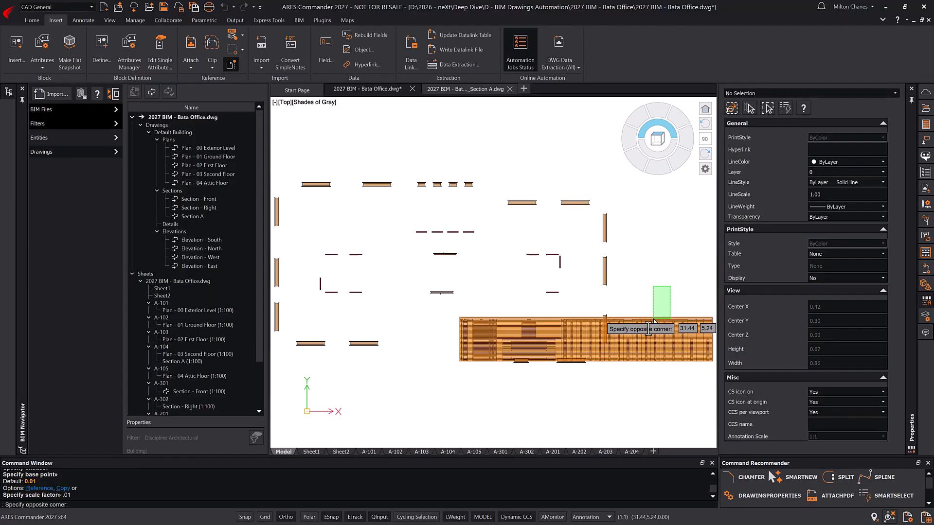
{"action": "left_click", "coordinate": [642, 346]}
{"action": "key", "text": "ctrl+x"}
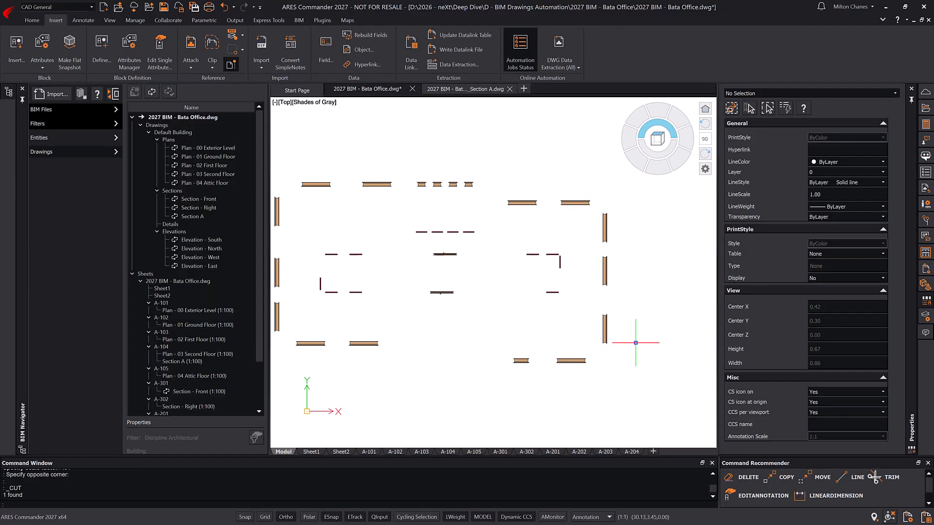
- Save, then paste the table at the top of sheet A-104 and zoom in on it
{"action": "left_click", "coordinate": [448, 451]}
{"action": "key", "text": "ctrl+s"}
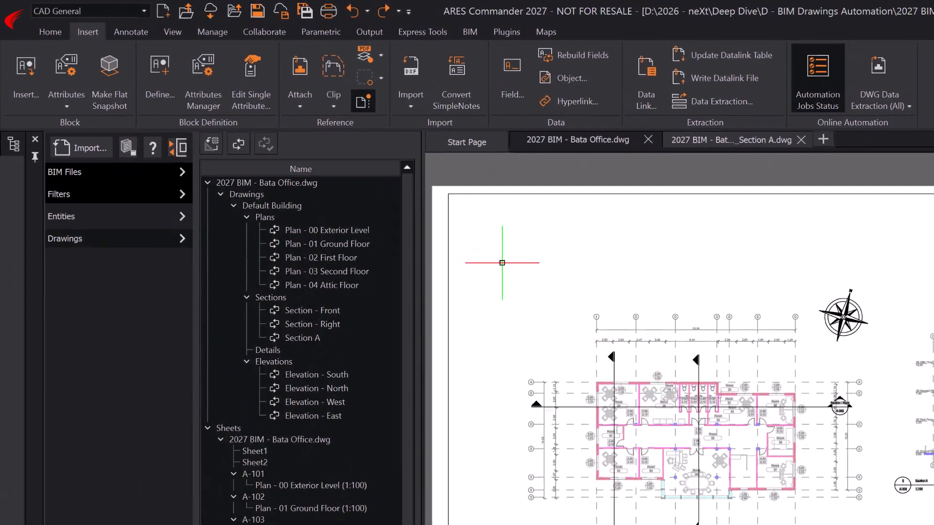
{"action": "key", "text": "ctrl+v"}
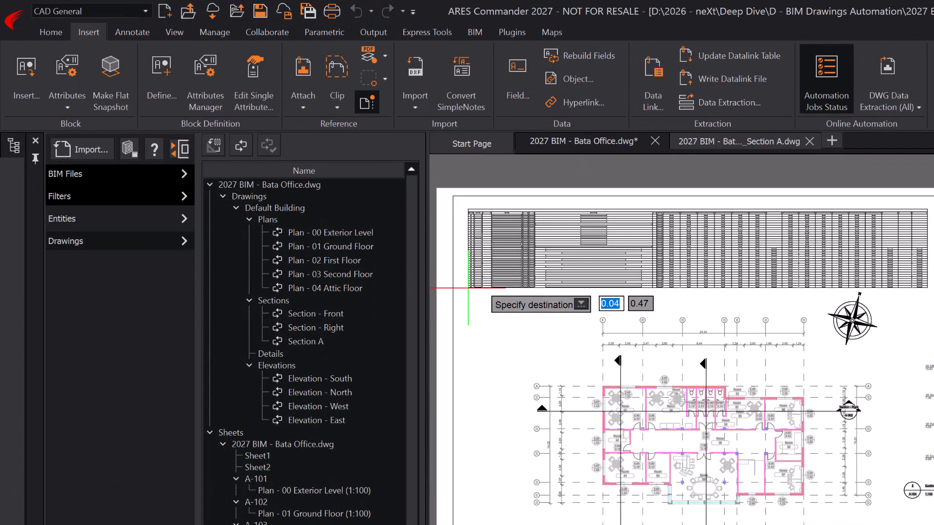
{"action": "left_click", "coordinate": [467, 288]}
{"action": "left_click", "coordinate": [447, 198]}
{"action": "left_click", "coordinate": [524, 259]}
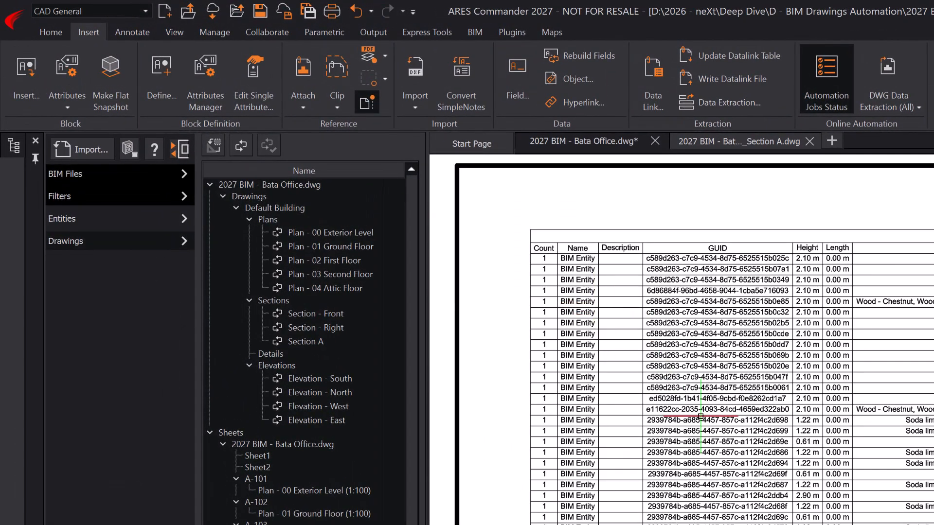
{"action": "middle_click_drag", "start_coordinate": [681, 341], "coordinate": [311, 340]}
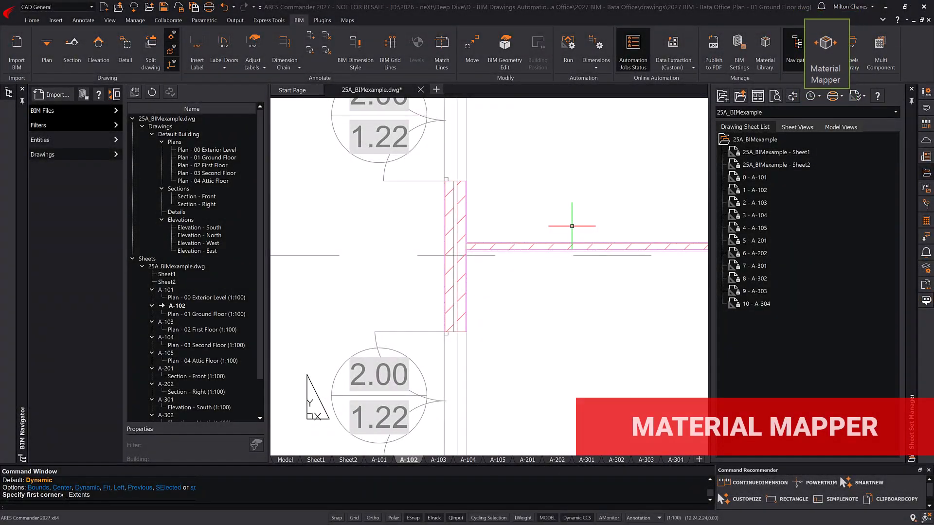
- Map Solid ceramic brick, Bricked to Concrete - Structural, apply the file mapping, and refresh the BIM drawings
{"action": "left_click", "coordinate": [825, 48]}
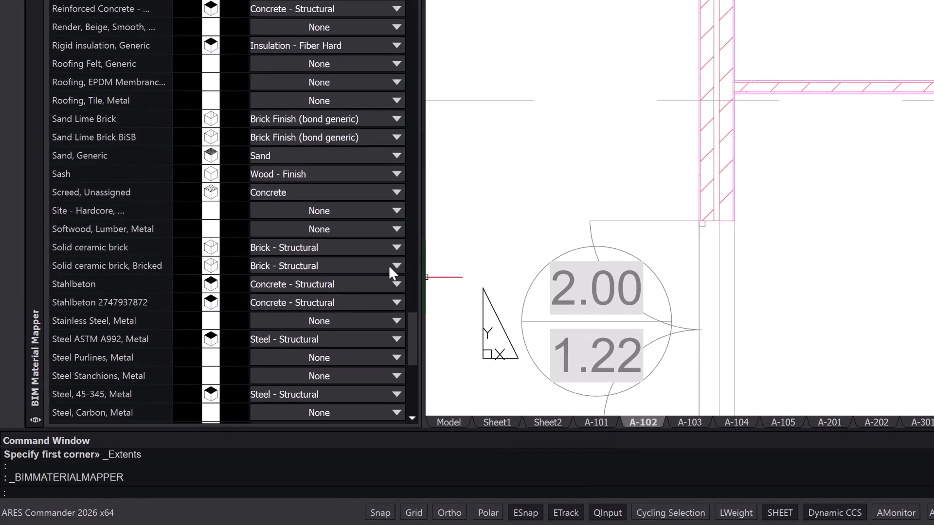
{"action": "left_click", "coordinate": [395, 266]}
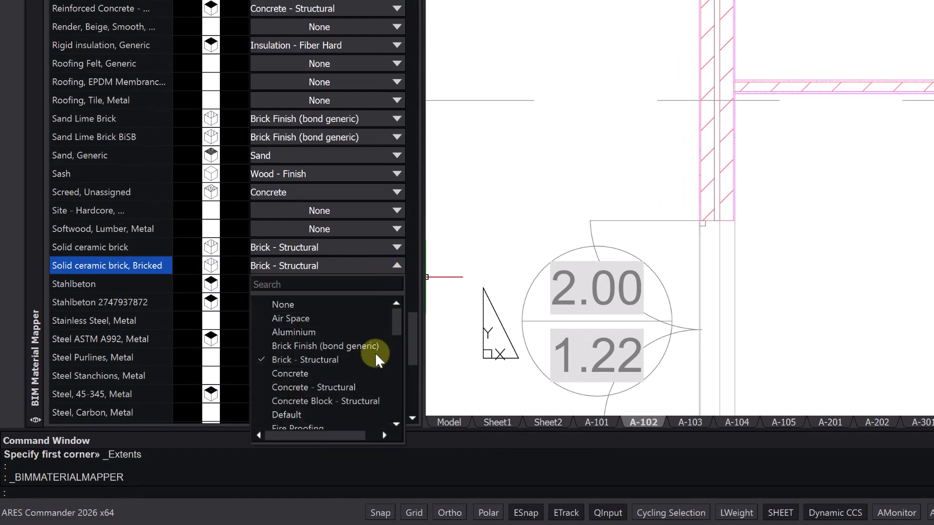
{"action": "left_click", "coordinate": [335, 387]}
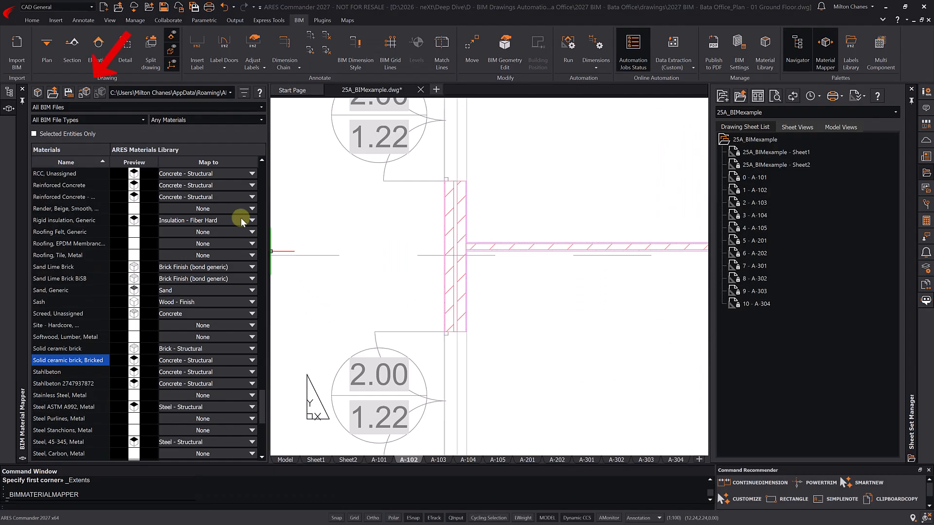
{"action": "left_click", "coordinate": [84, 91]}
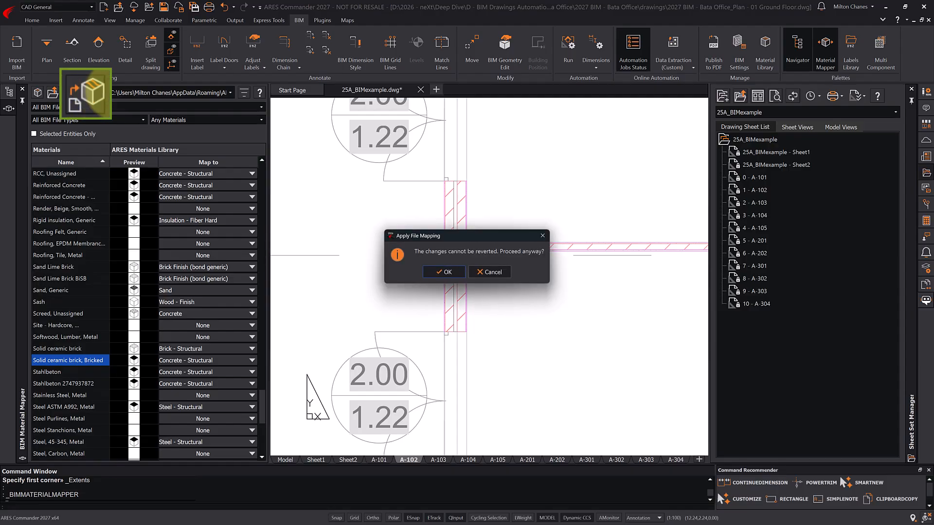
{"action": "left_click", "coordinate": [432, 271]}
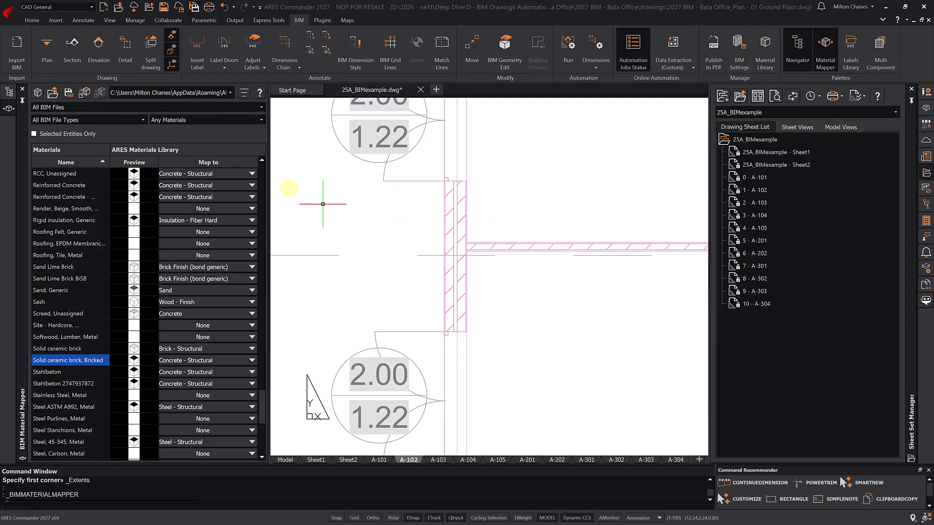
{"action": "left_click", "coordinate": [8, 92]}
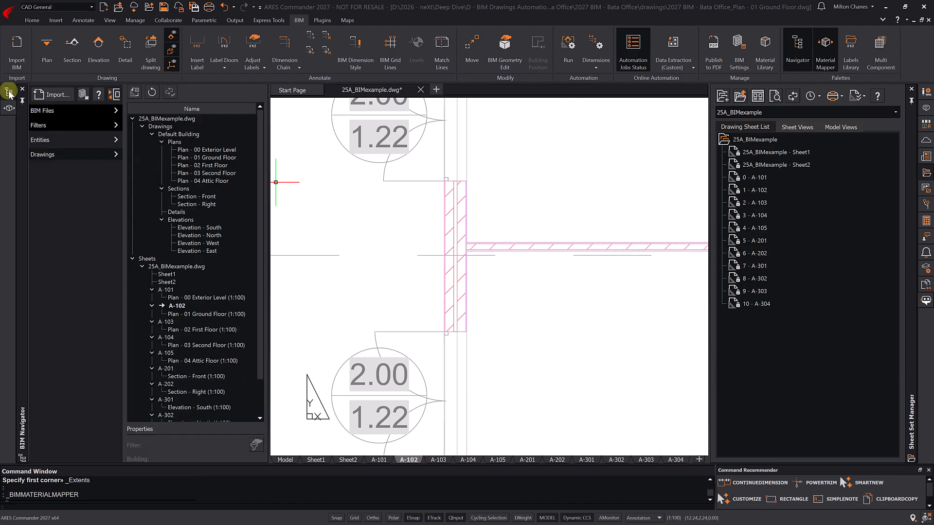
{"action": "left_click", "coordinate": [151, 93]}
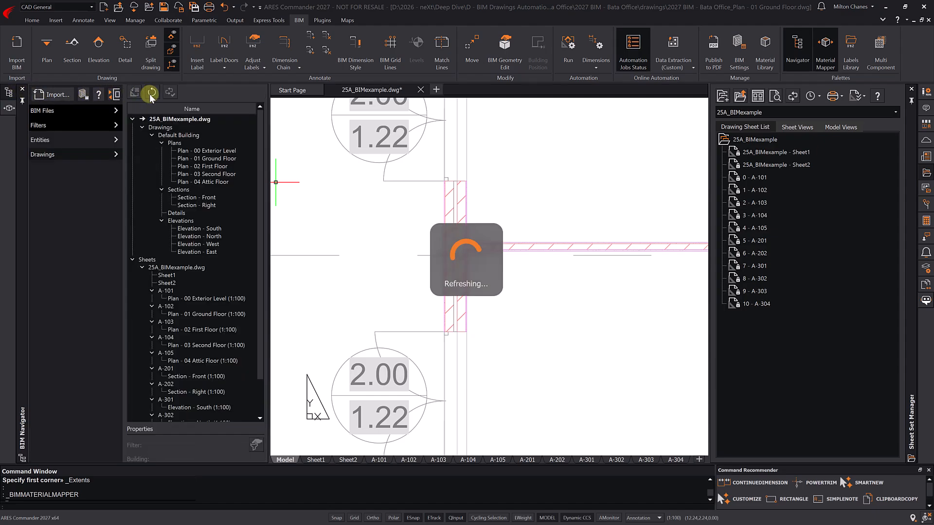
{"action": "left_click", "coordinate": [10, 109]}
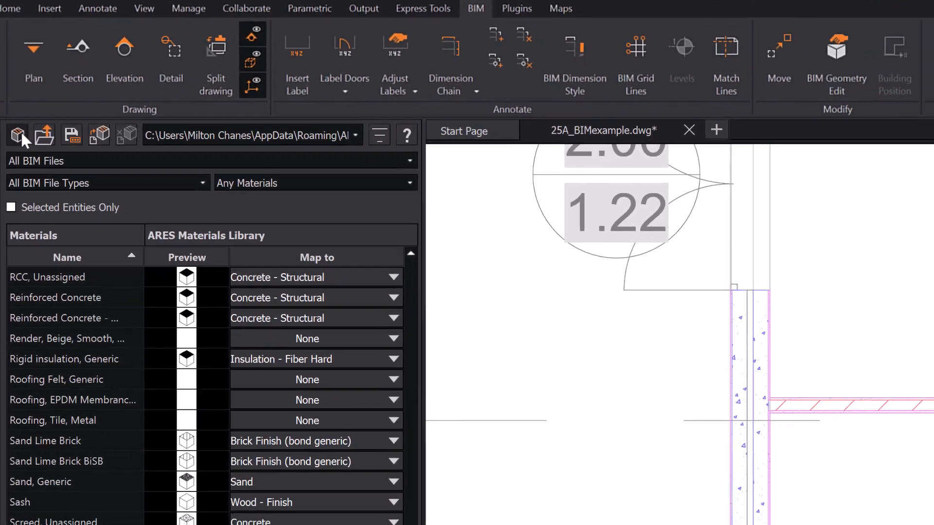
- In the BIM Material Library, give the Concrete - Structural cut hatch scale 0.25, 0.20 mm lineweight, ByLayer colour
{"action": "left_click", "coordinate": [77, 180]}
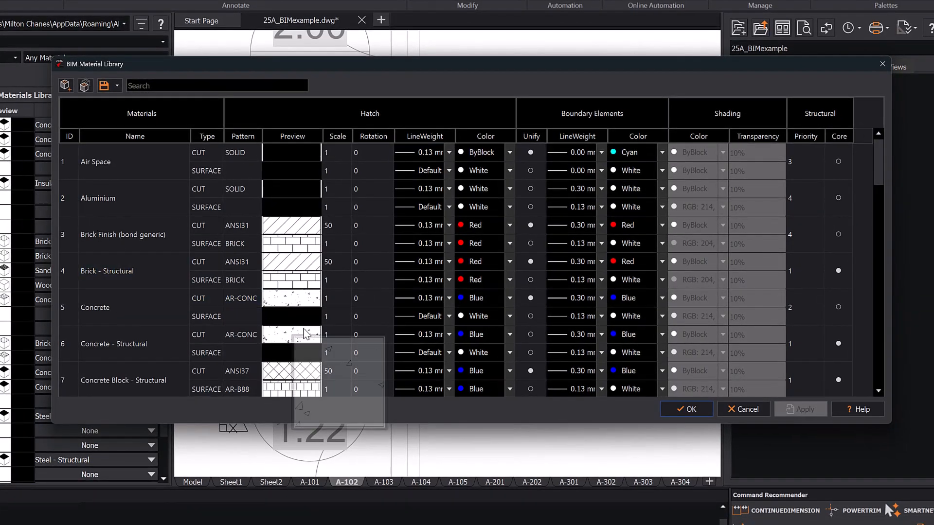
{"action": "mouse_move", "coordinate": [337, 346]}
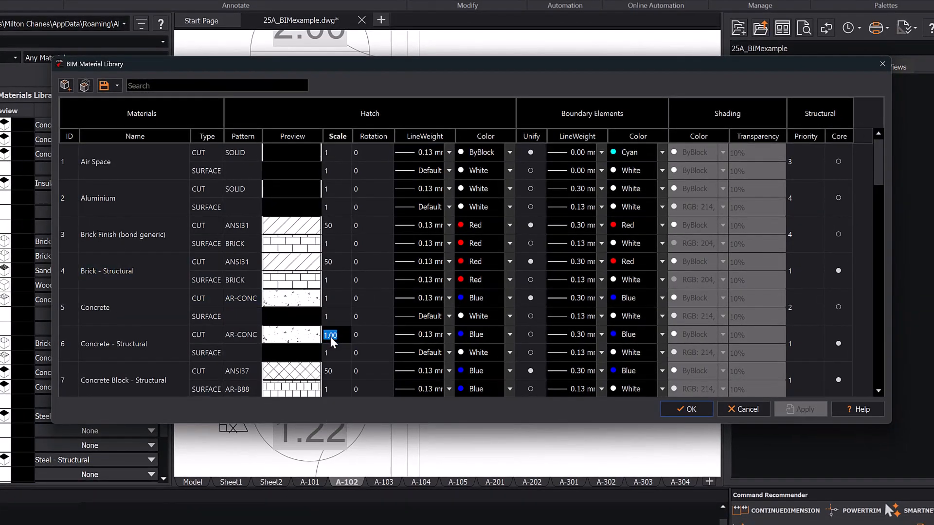
{"action": "key", "text": "Return"}
{"action": "left_click_drag", "start_coordinate": [454, 136], "coordinate": [467, 135]}
{"action": "left_click", "coordinate": [443, 334]}
{"action": "left_click", "coordinate": [454, 388]}
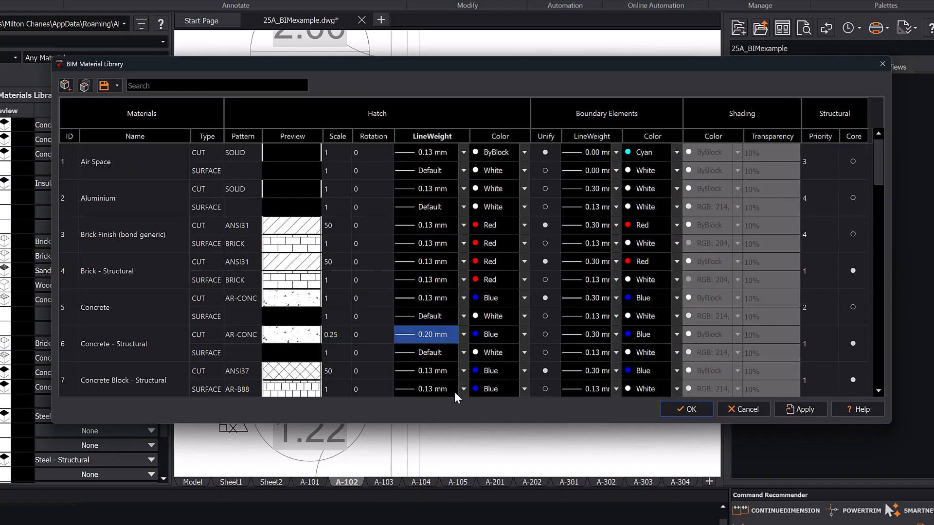
{"action": "left_click", "coordinate": [504, 332]}
{"action": "left_click", "coordinate": [500, 358]}
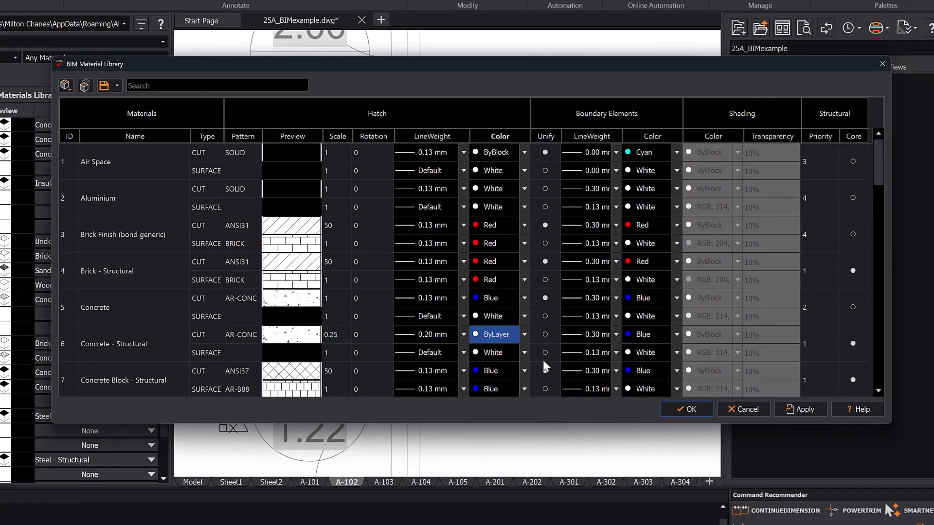
{"action": "left_click", "coordinate": [791, 409]}
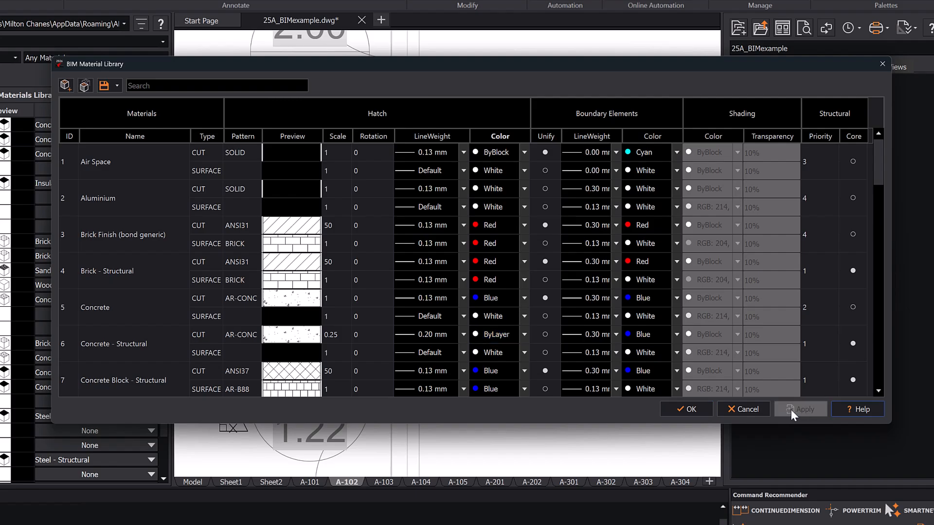
{"action": "left_click", "coordinate": [690, 409]}
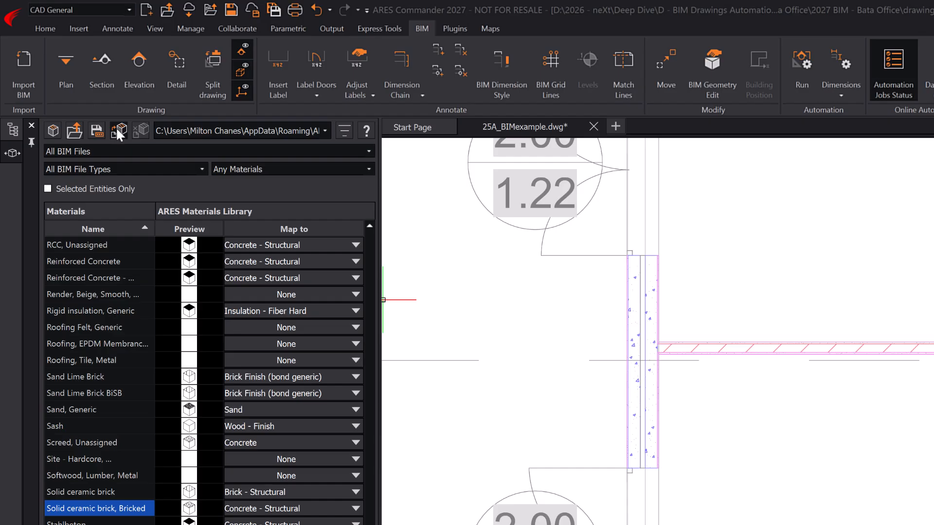
- Reapply the file mapping to the drawing and return to the BIM drawings tree
{"action": "left_click", "coordinate": [118, 132]}
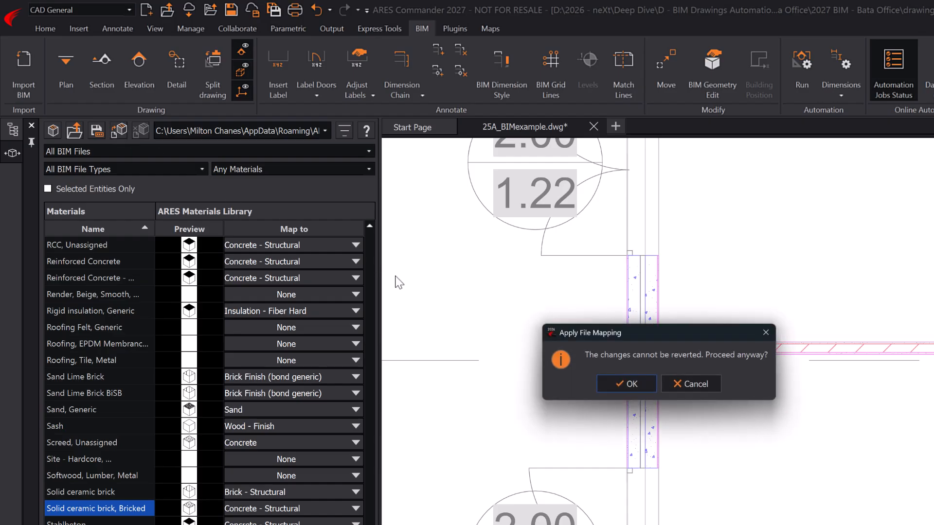
{"action": "left_click", "coordinate": [611, 386]}
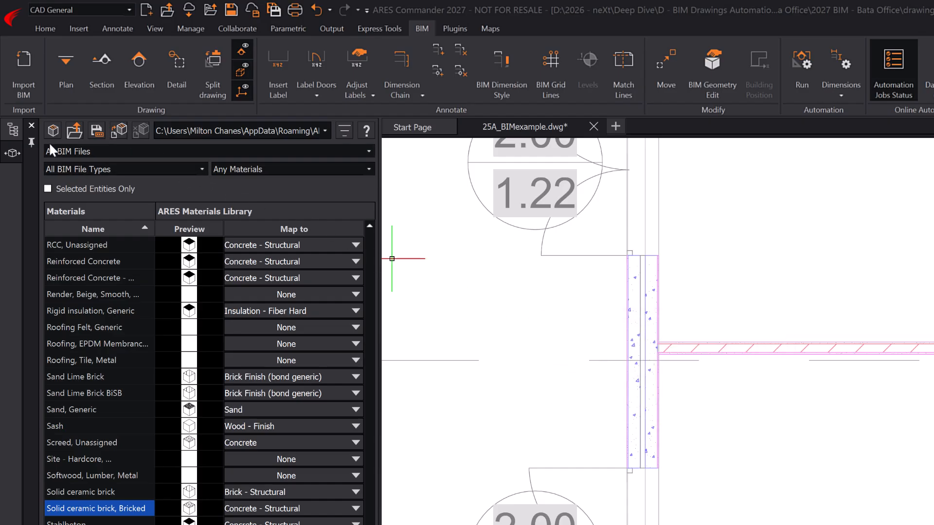
{"action": "left_click", "coordinate": [13, 130]}
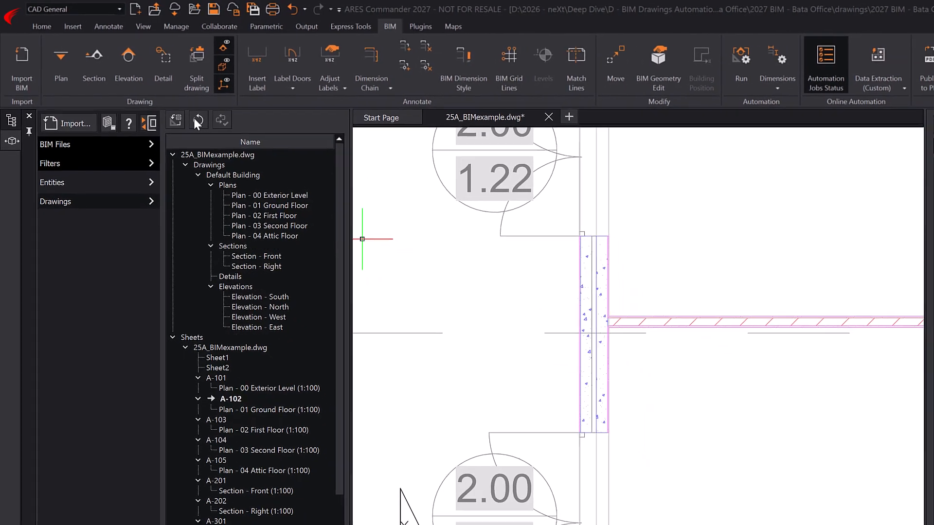
- Refresh the BIM drawings and save the material mapping as material_map_A.json
{"action": "left_click", "coordinate": [214, 131]}
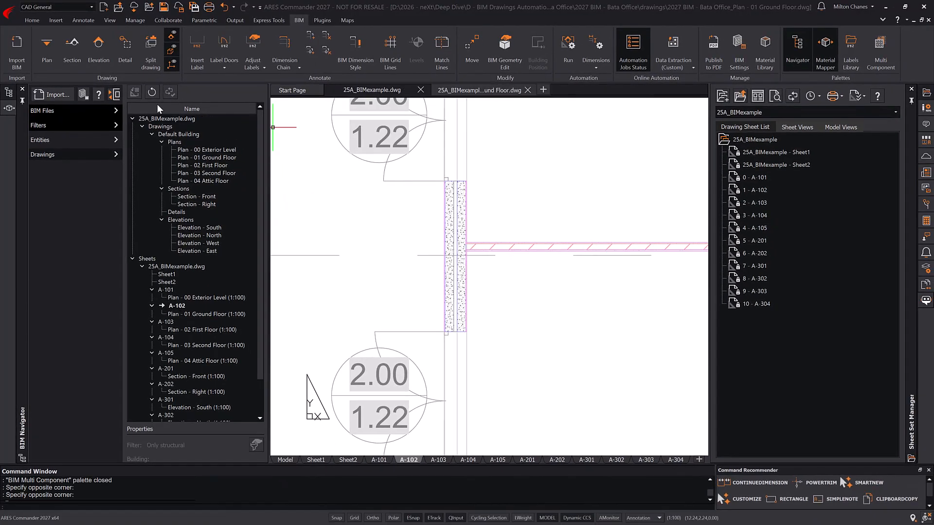
{"action": "left_click", "coordinate": [8, 108]}
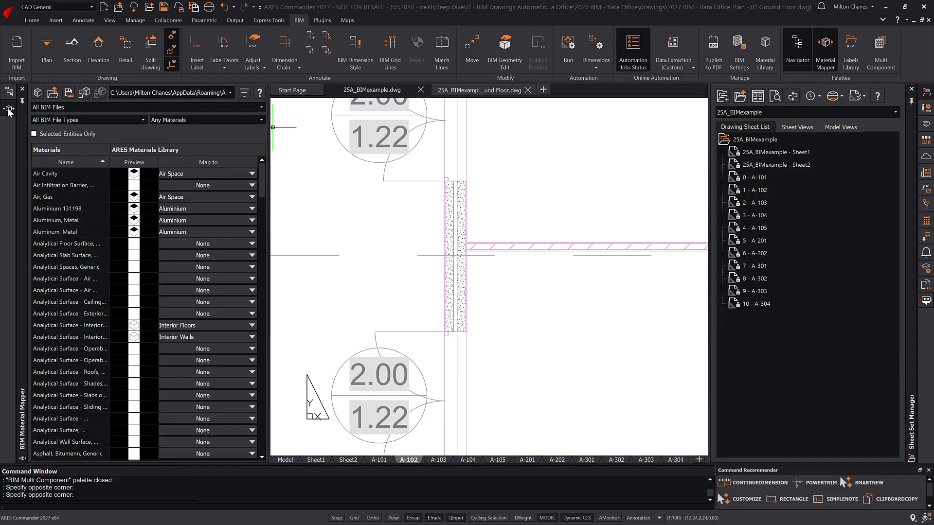
{"action": "left_click", "coordinate": [68, 94]}
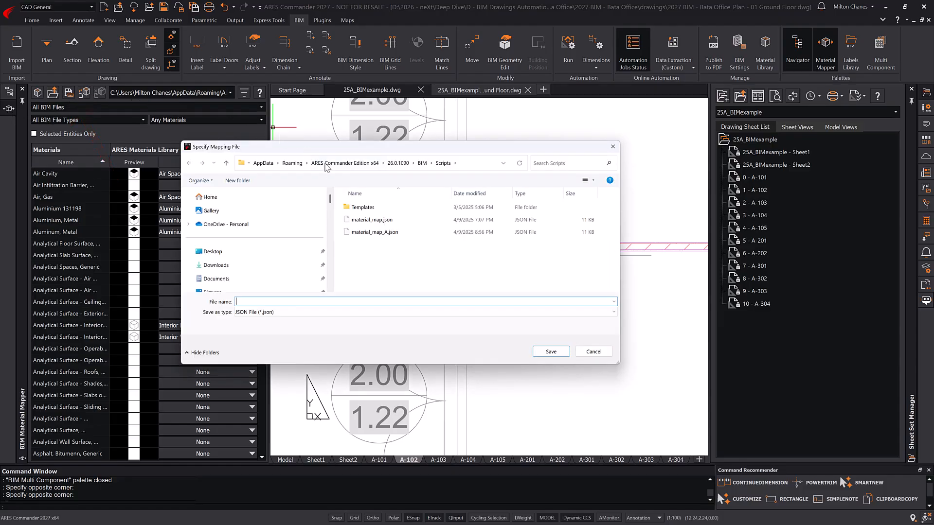
{"action": "left_click", "coordinate": [371, 232]}
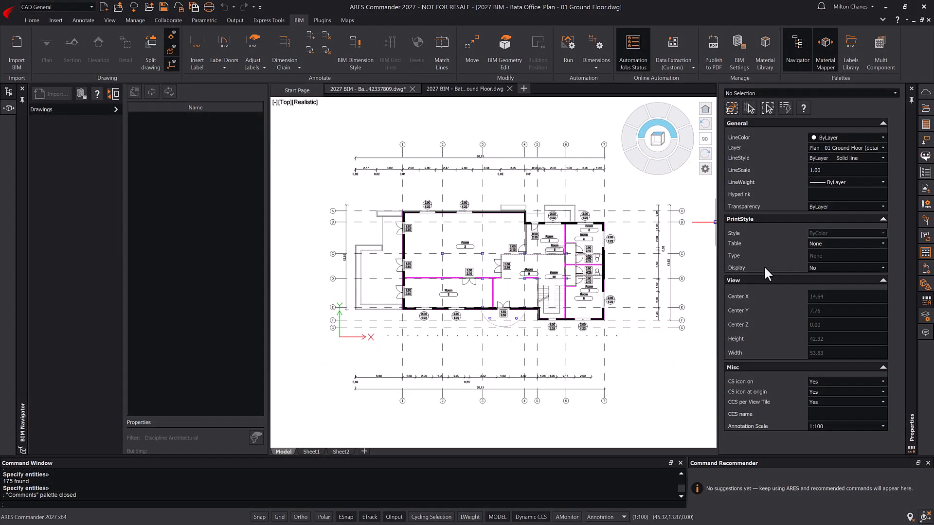
- Start a new comment linked to 180 entities window-selected from the floor plan
{"action": "left_click", "coordinate": [924, 333]}
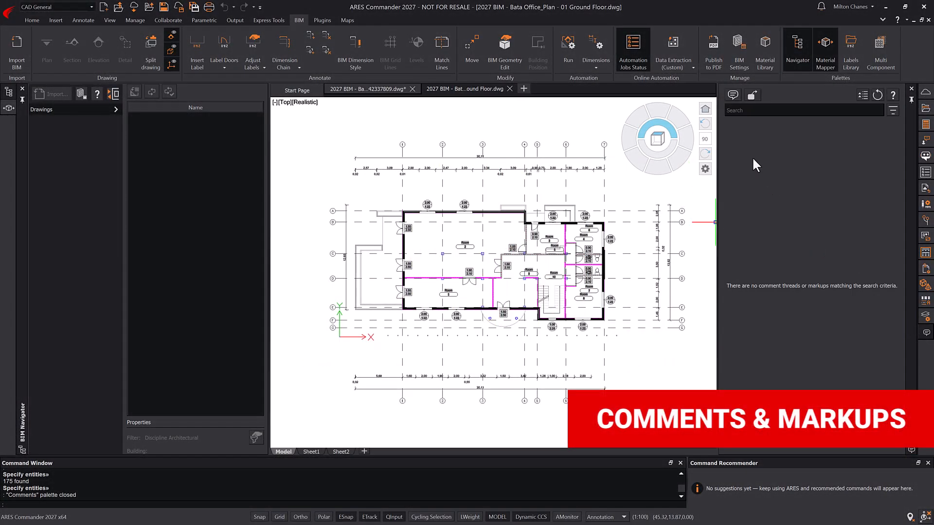
{"action": "left_click", "coordinate": [731, 96]}
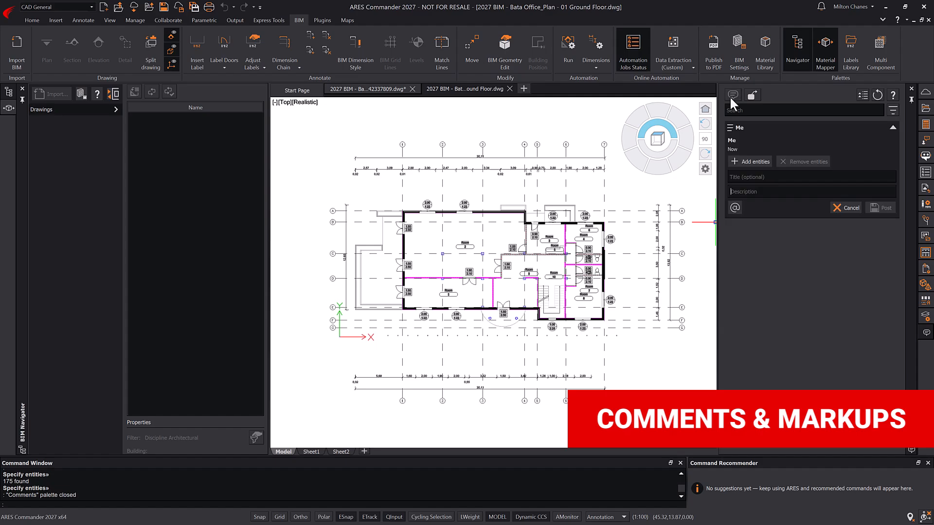
{"action": "left_click", "coordinate": [756, 162]}
{"action": "left_click", "coordinate": [306, 186]}
{"action": "left_click", "coordinate": [640, 347]}
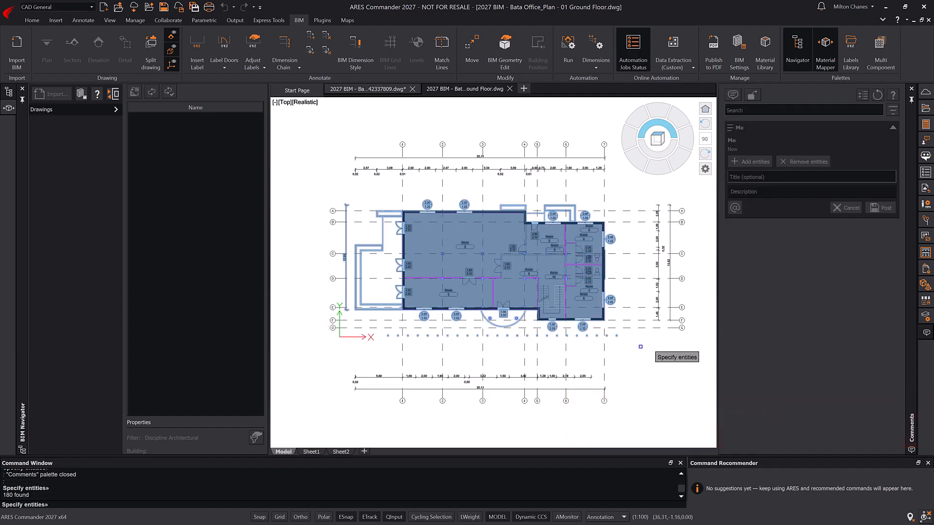
{"action": "key", "text": "Return"}
{"action": "left_click", "coordinate": [756, 187]}
{"action": "type", "text": "Furniture and more"}
{"action": "left_click", "coordinate": [765, 203]}
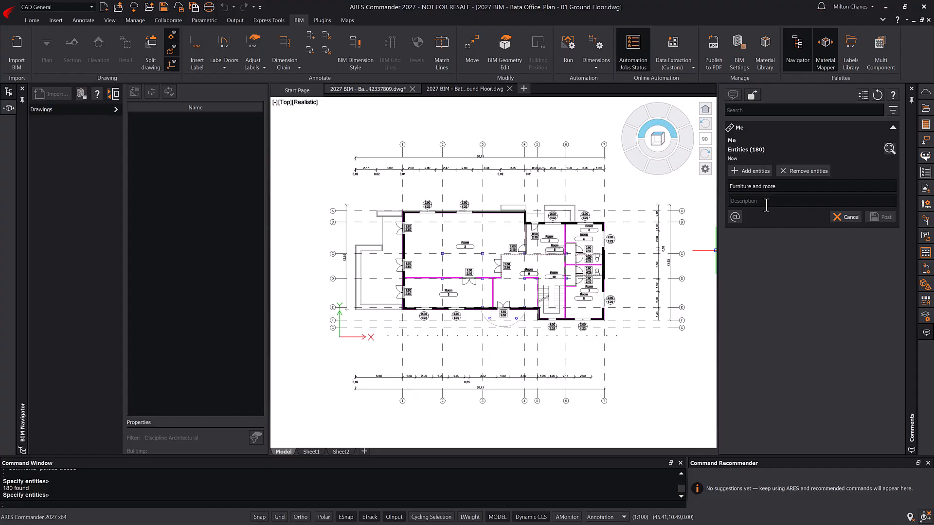
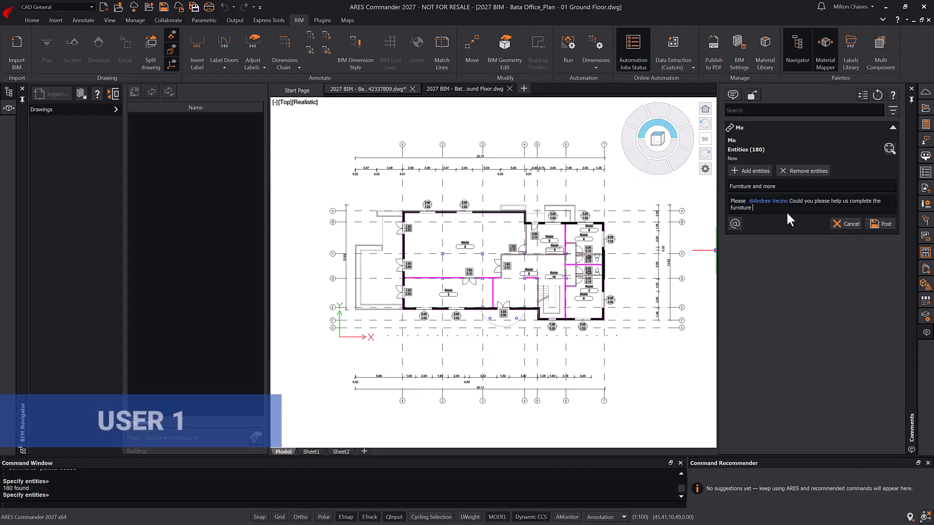
{"action": "type", "text": "and equipment layout for this floor plan? Thanks!"}
{"action": "left_click", "coordinate": [885, 225]}
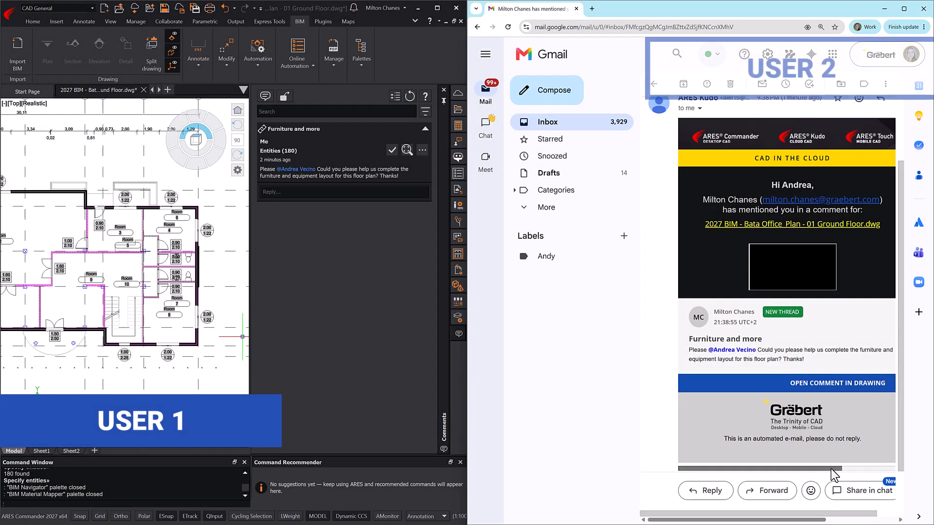
- Open the drawing linked in the mention e-mail in ARES Kudo
{"action": "left_click_drag", "start_coordinate": [829, 470], "coordinate": [852, 471]}
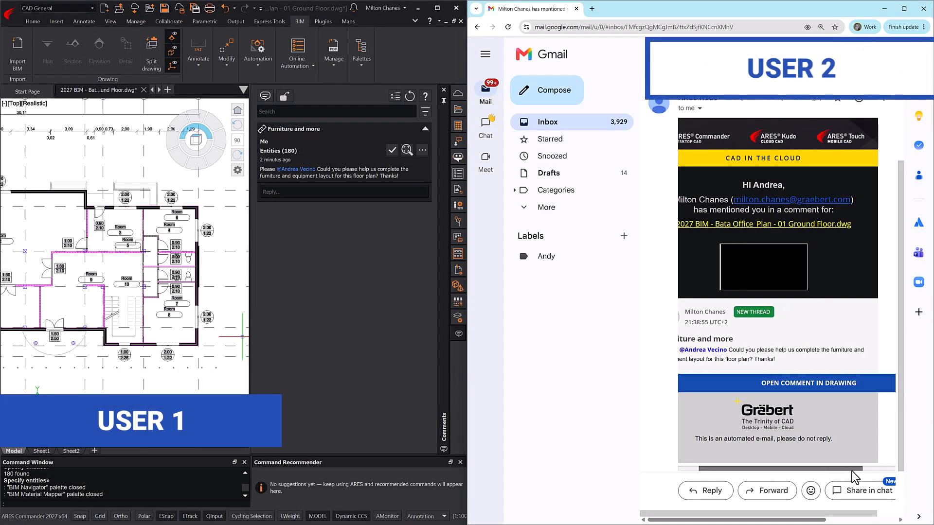
{"action": "left_click", "coordinate": [815, 225]}
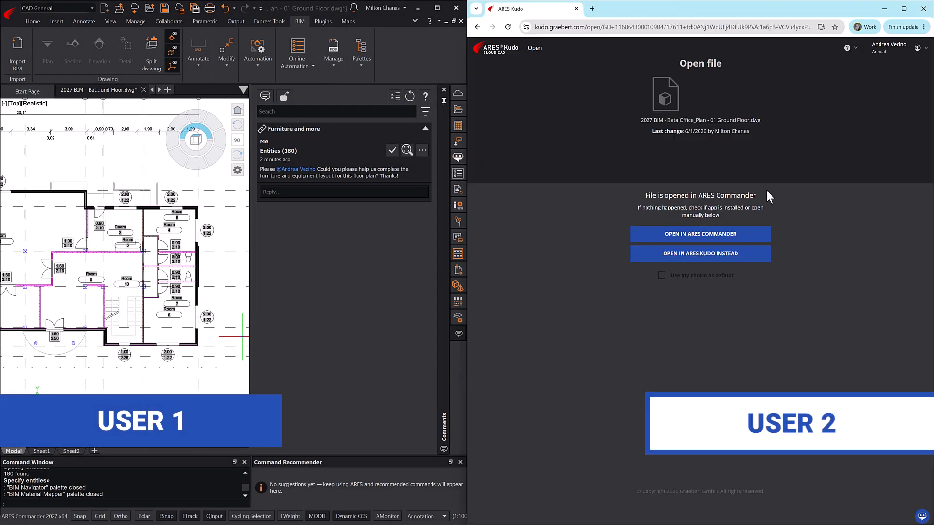
{"action": "left_click", "coordinate": [718, 255]}
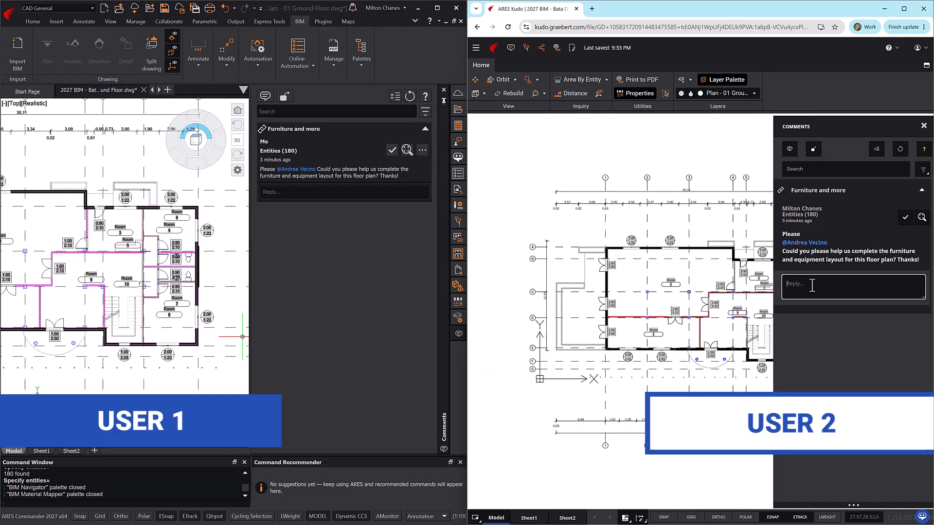
- Reply 'Yes, of course.' to the Furniture and more thread and reload the comments
{"action": "left_click", "coordinate": [813, 285]}
{"action": "type", "text": "Yes, of course."}
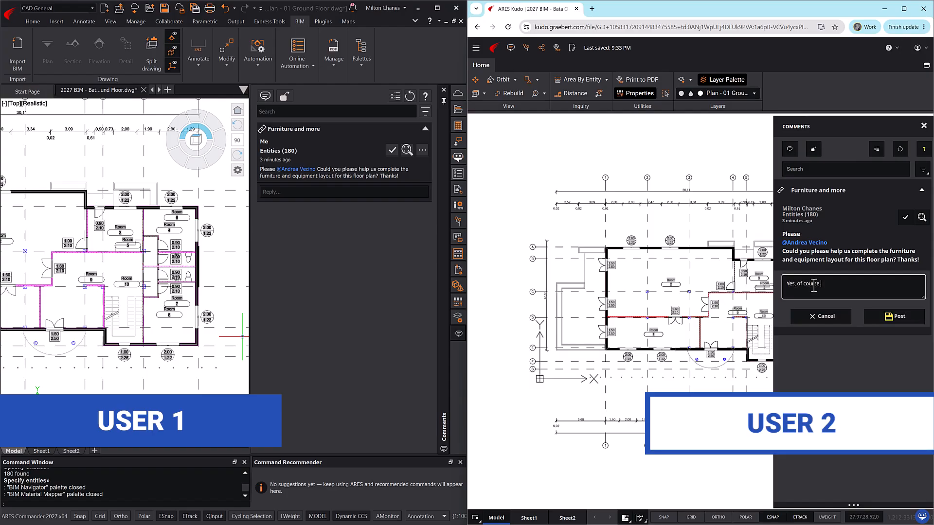
{"action": "left_click", "coordinate": [893, 316]}
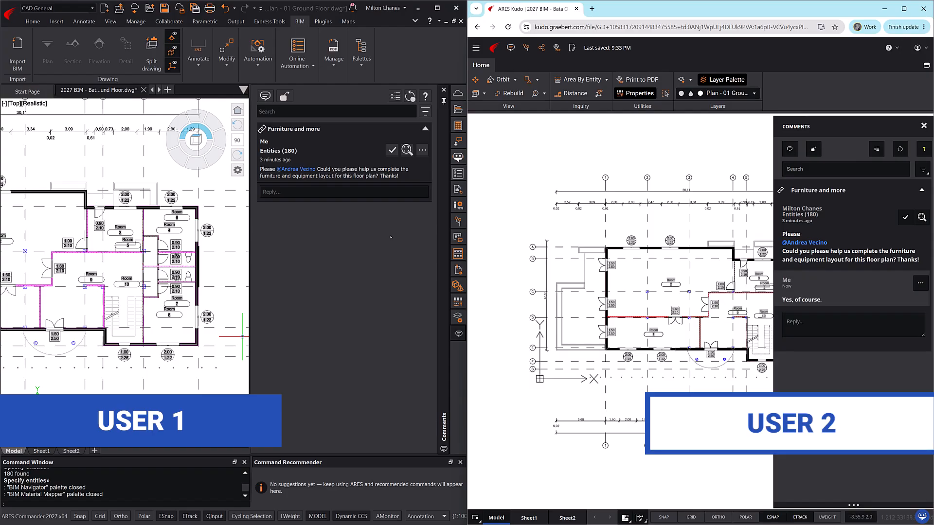
{"action": "left_click", "coordinate": [404, 100]}
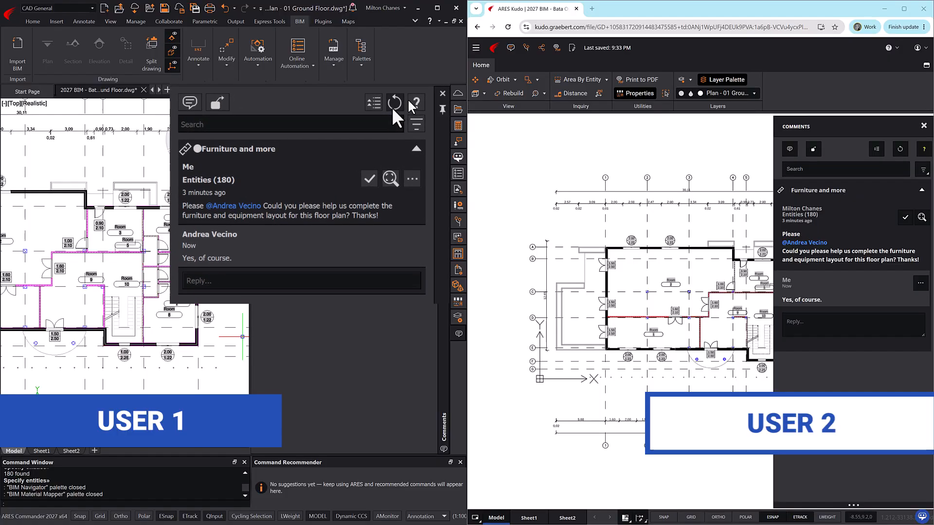
{"action": "left_click", "coordinate": [406, 100]}
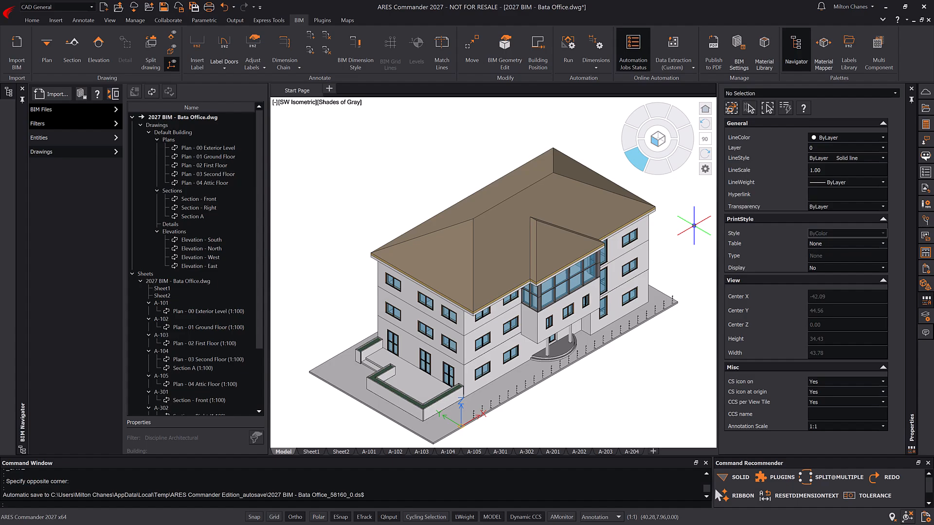
- Show the Bata Office sheet list, choose Pack and Go for the whole set, and list automation job types
{"action": "left_click", "coordinate": [926, 108]}
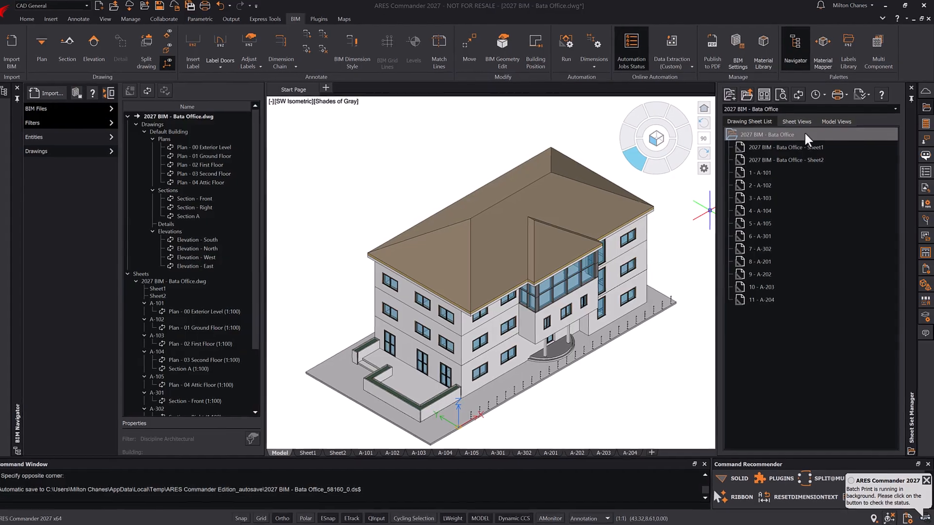
{"action": "right_click", "coordinate": [805, 135]}
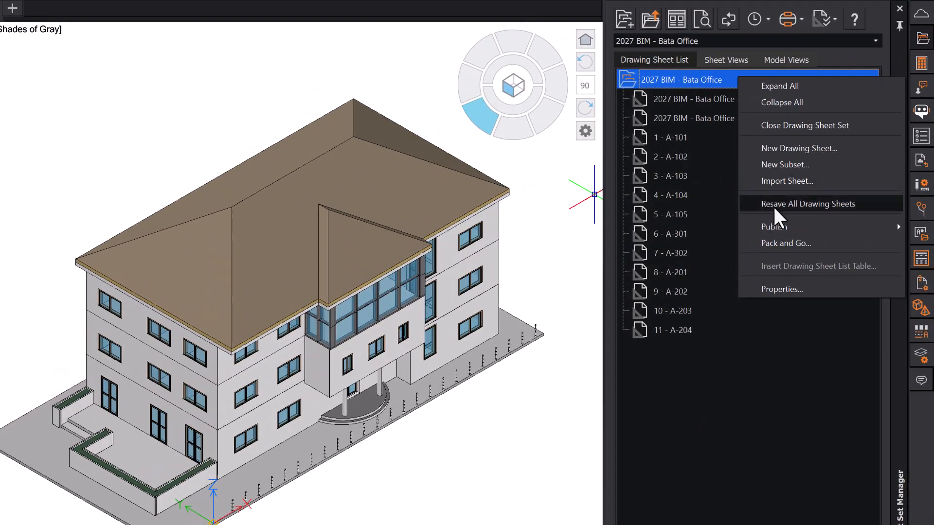
{"action": "mouse_move", "coordinate": [788, 227]}
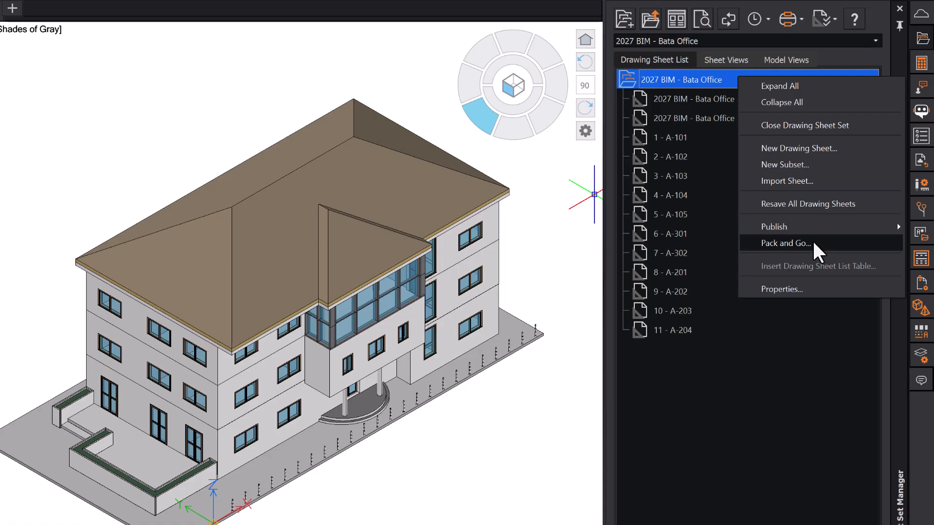
{"action": "left_click", "coordinate": [813, 243]}
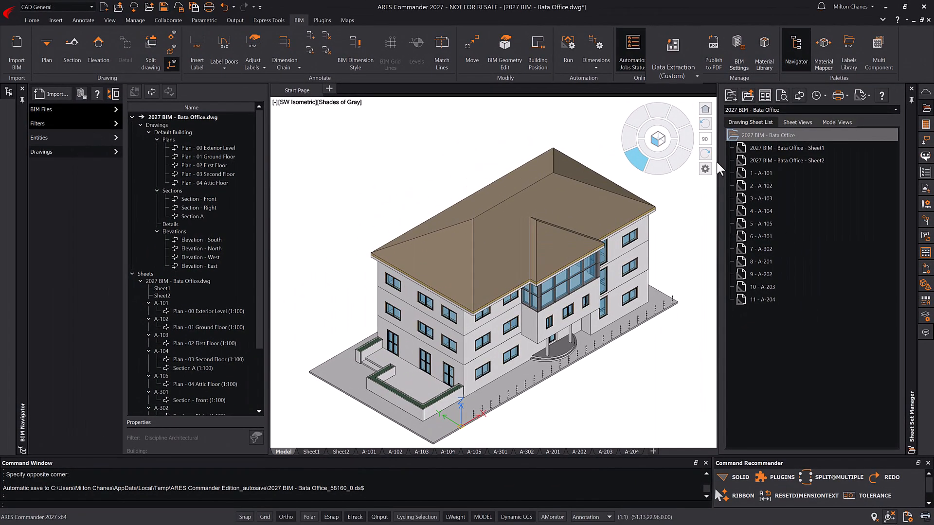
{"action": "left_click", "coordinate": [709, 104]}
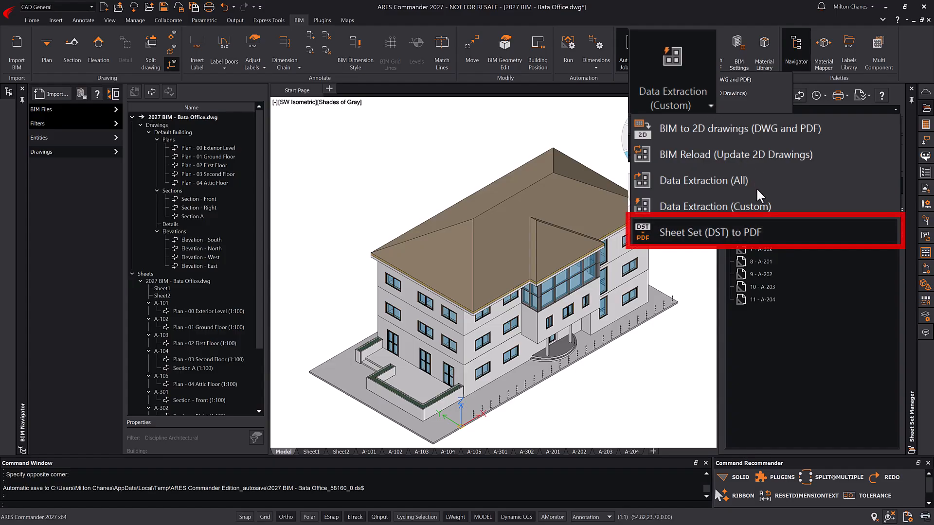
- Schedule a 7-day recurring Sheet set to PDF job, STANDARDISO_M, output BataMyProject, and view jobs online
{"action": "left_click", "coordinate": [775, 233]}
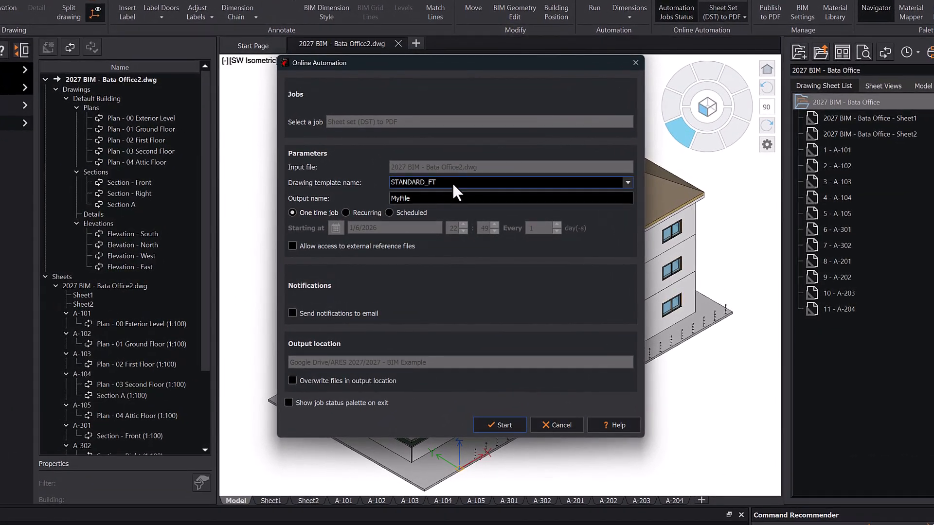
{"action": "left_click", "coordinate": [451, 182]}
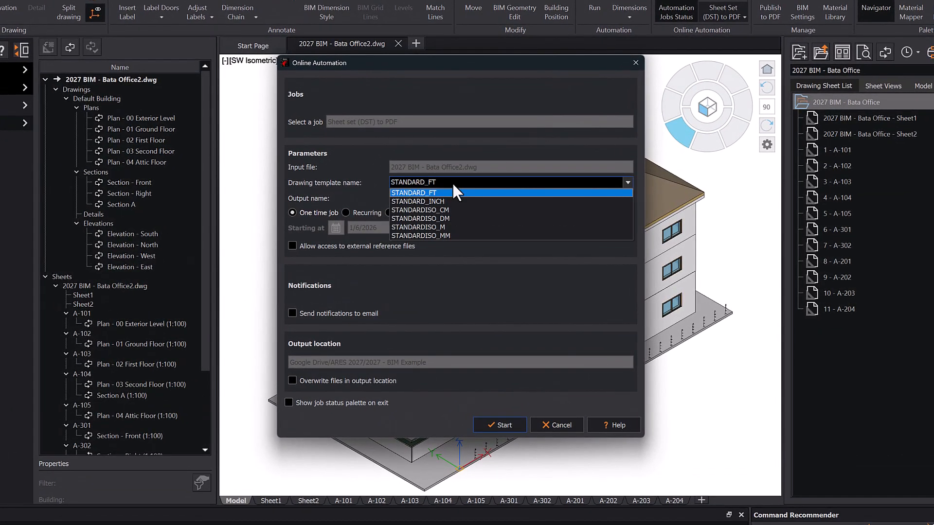
{"action": "left_click", "coordinate": [441, 223]}
{"action": "double_click", "coordinate": [434, 201]}
{"action": "type", "text": "BataMyProject"}
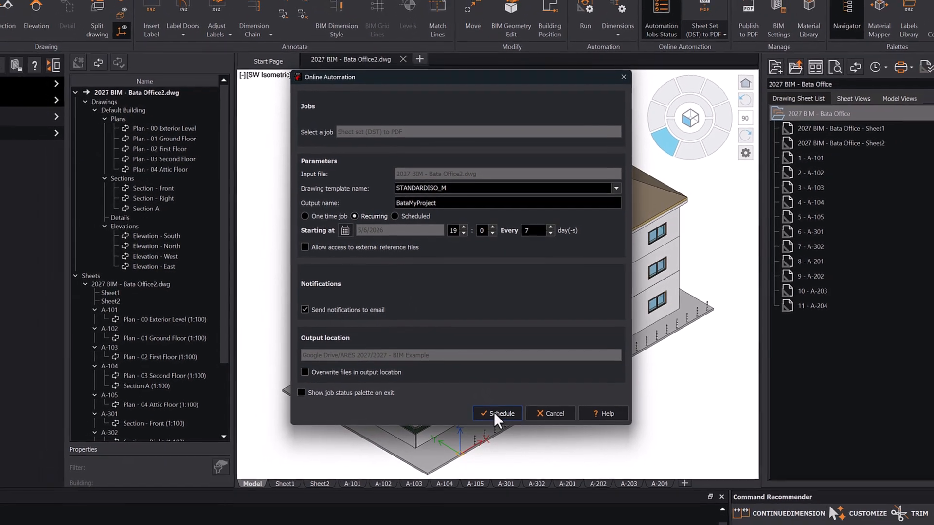
{"action": "left_click", "coordinate": [494, 412]}
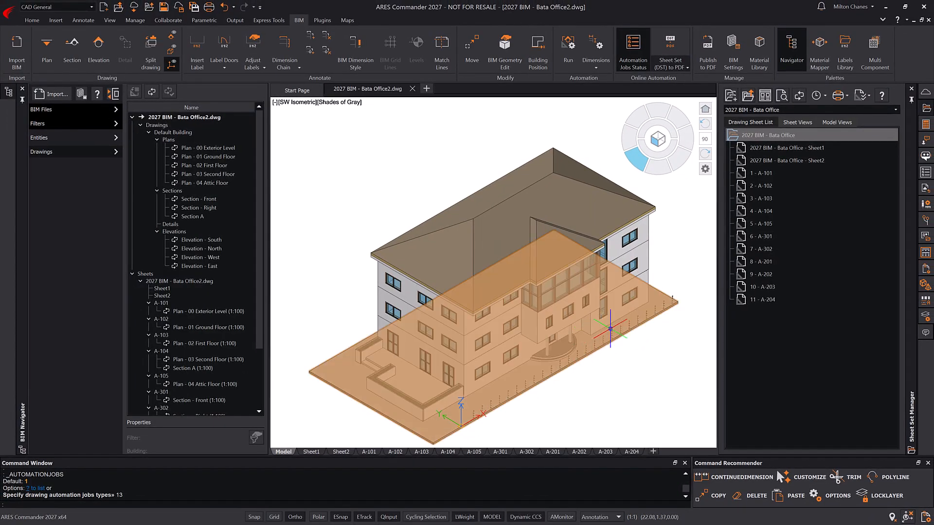
{"action": "left_click", "coordinate": [924, 174]}
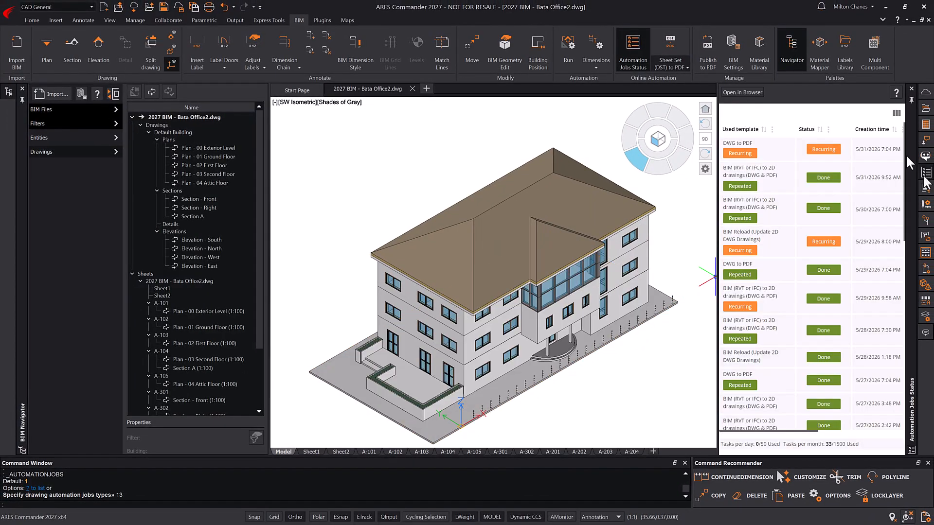
{"action": "left_click", "coordinate": [751, 92]}
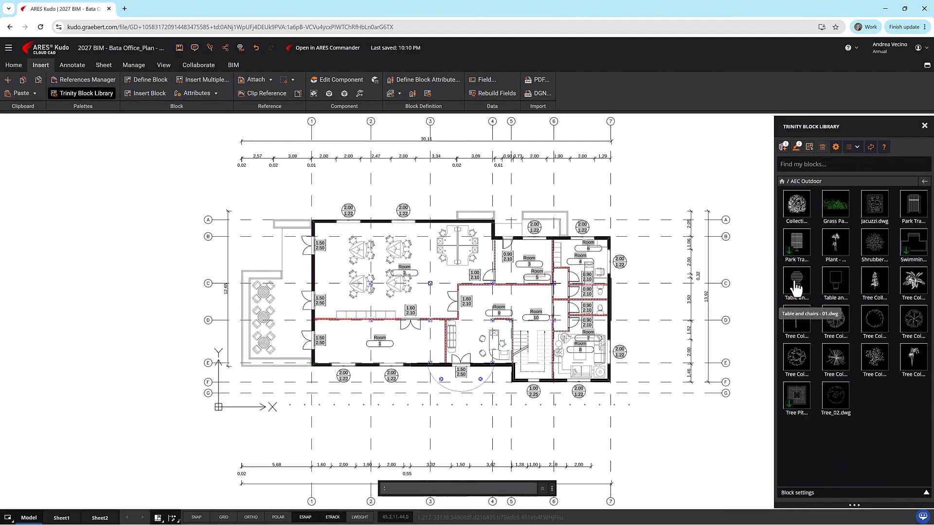
- Insert two tree blocks beside the floor plan's top-left corner
{"action": "left_click", "coordinate": [835, 360]}
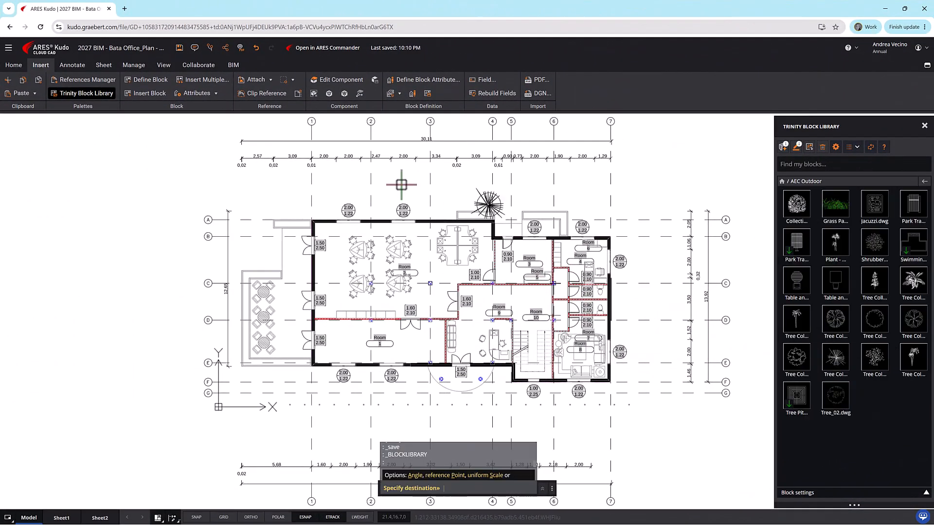
{"action": "left_click", "coordinate": [262, 196]}
{"action": "left_click", "coordinate": [260, 200]}
{"action": "left_click", "coordinate": [288, 210]}
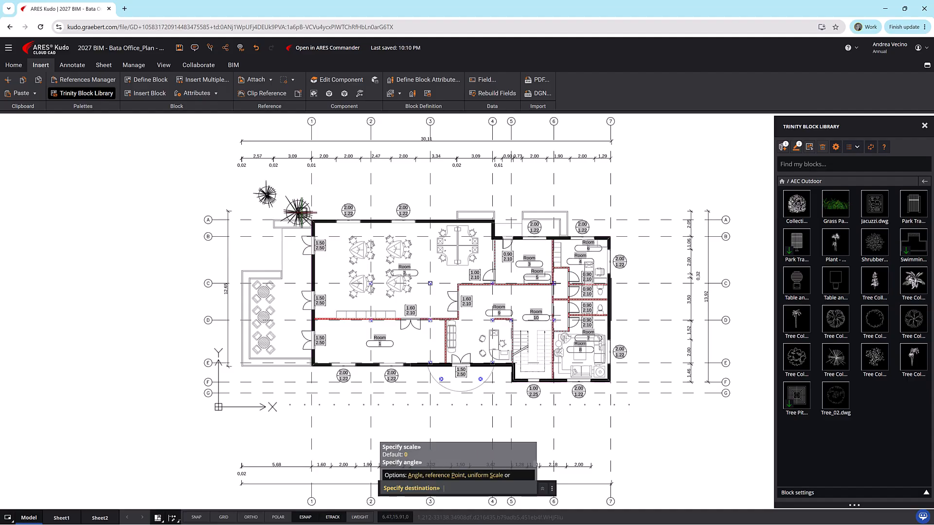
{"action": "left_click", "coordinate": [230, 184]}
{"action": "left_click", "coordinate": [245, 198]}
{"action": "left_click", "coordinate": [246, 200]}
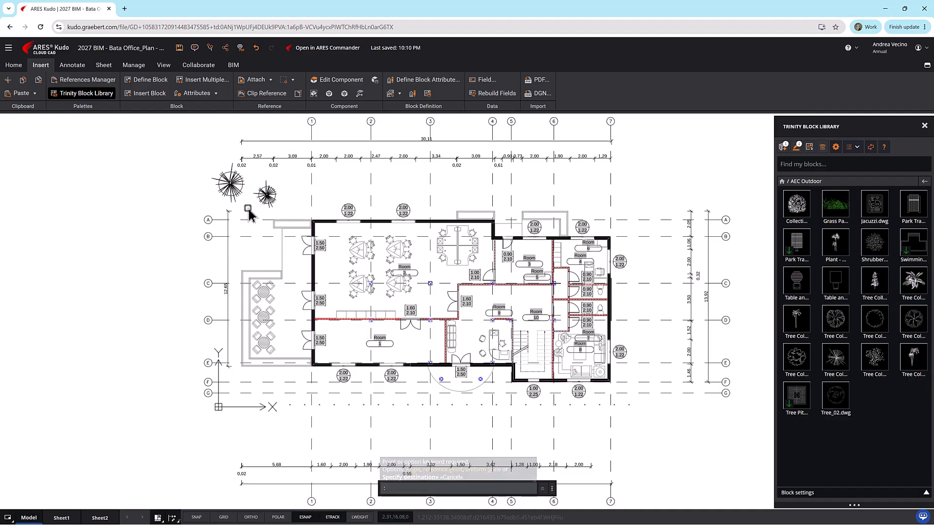
- Place a FOR REVIEW stamp below the plan from the comment stamps
{"action": "left_click", "coordinate": [194, 48]}
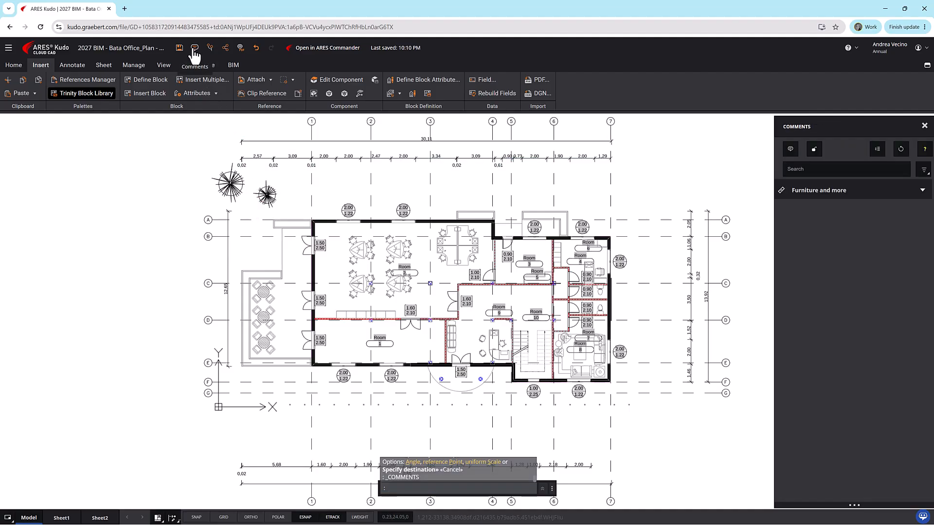
{"action": "left_click", "coordinate": [814, 149]}
{"action": "left_click", "coordinate": [833, 271]}
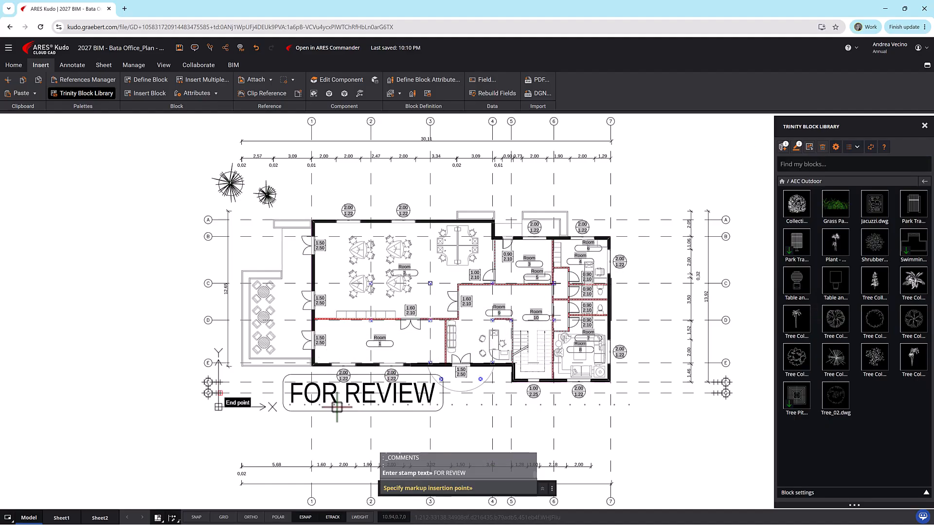
{"action": "left_click", "coordinate": [345, 427]}
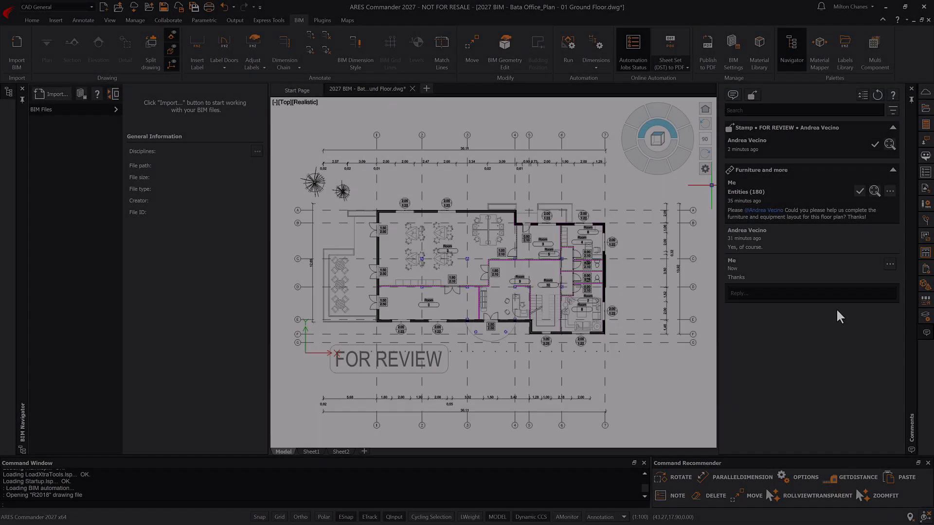
- Enable a never-expiring view-only link for the West elevation drawing in Cloud Storage and copy it
{"action": "left_click", "coordinate": [925, 94]}
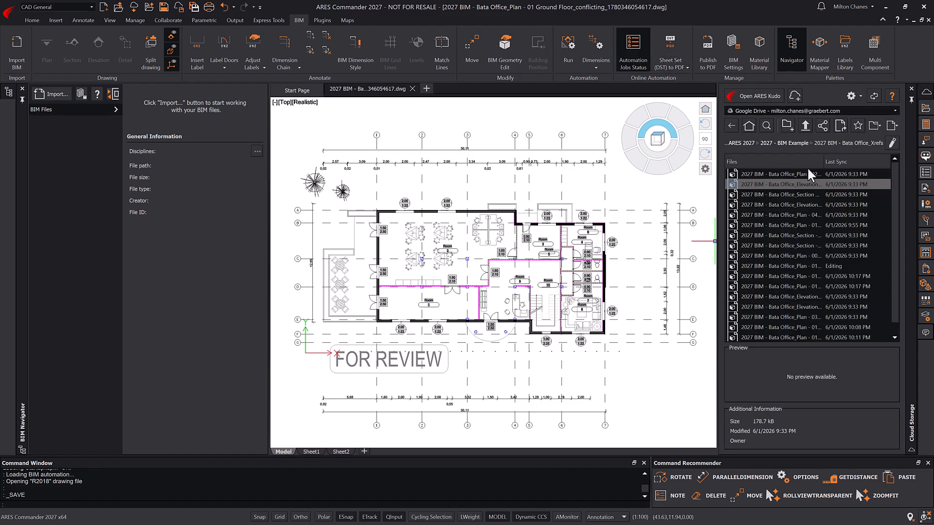
{"action": "right_click", "coordinate": [775, 184]}
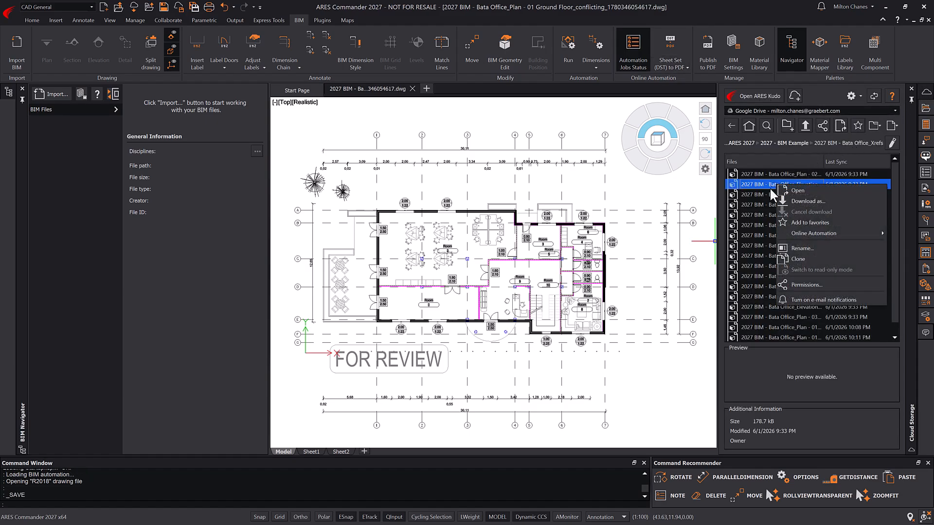
{"action": "left_click", "coordinate": [808, 284]}
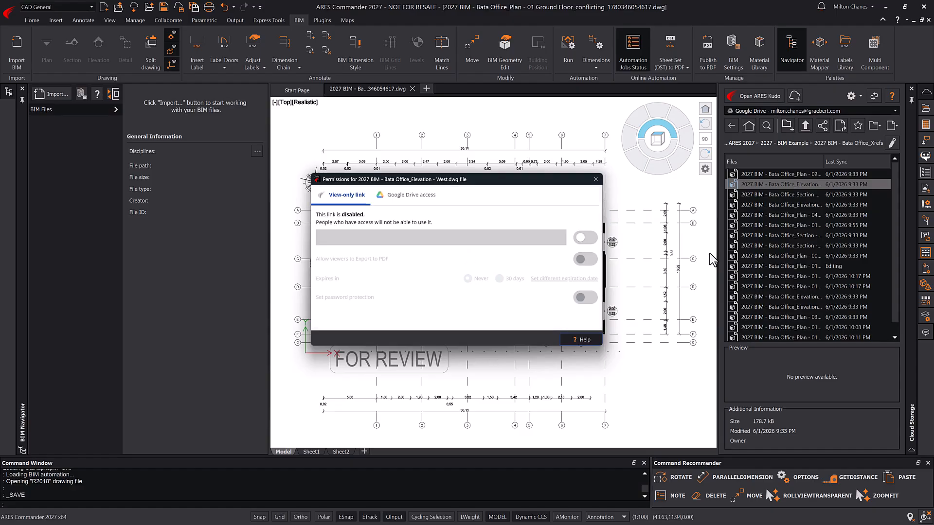
{"action": "left_click", "coordinate": [585, 237]}
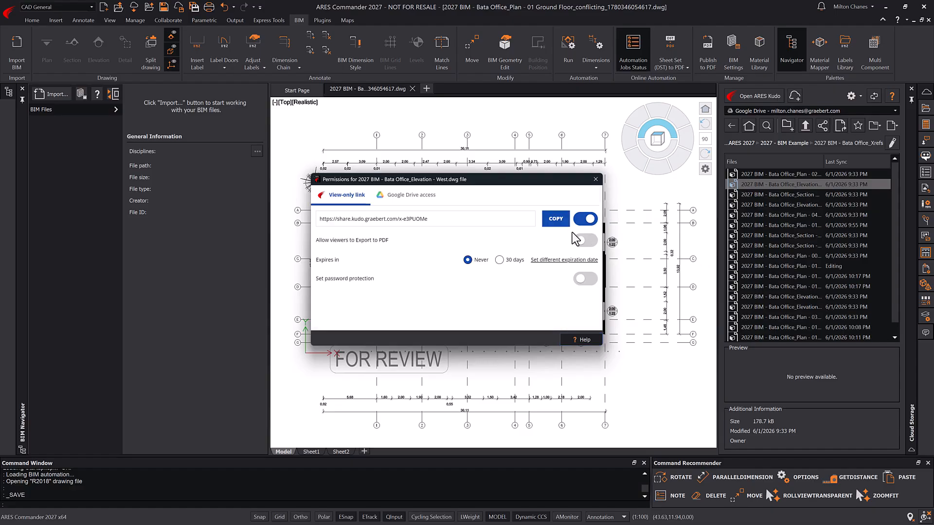
{"action": "left_click", "coordinate": [557, 220]}
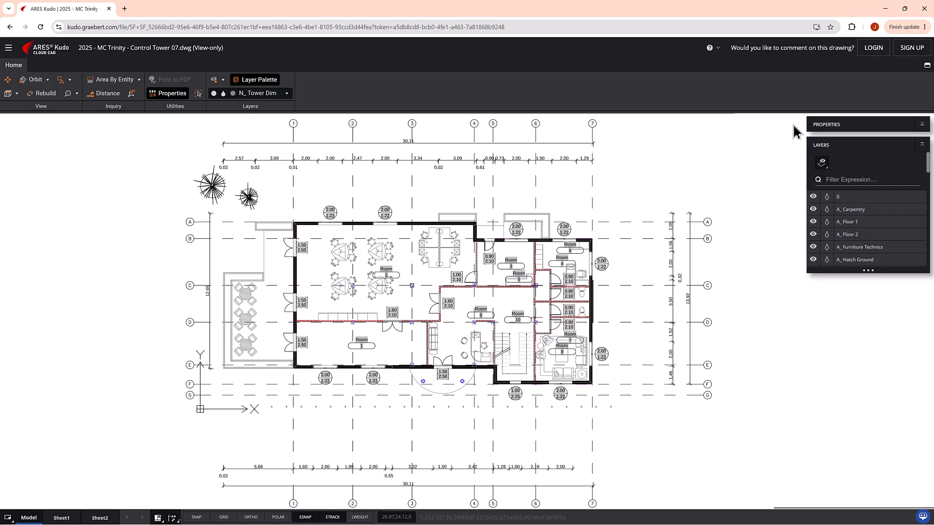
- Sign in to ARES Kudo with Google and place an APPROVED stamp across the plan's centre
{"action": "left_click", "coordinate": [874, 49]}
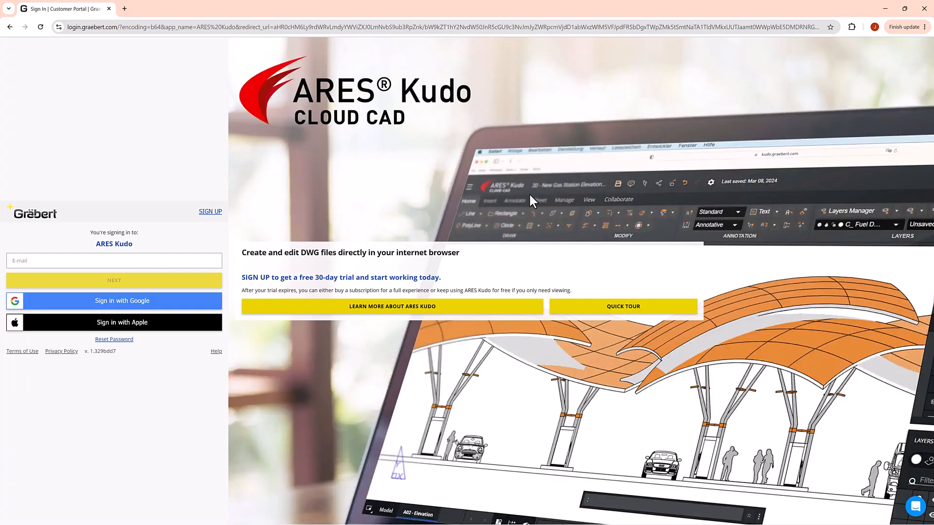
{"action": "left_click", "coordinate": [201, 302]}
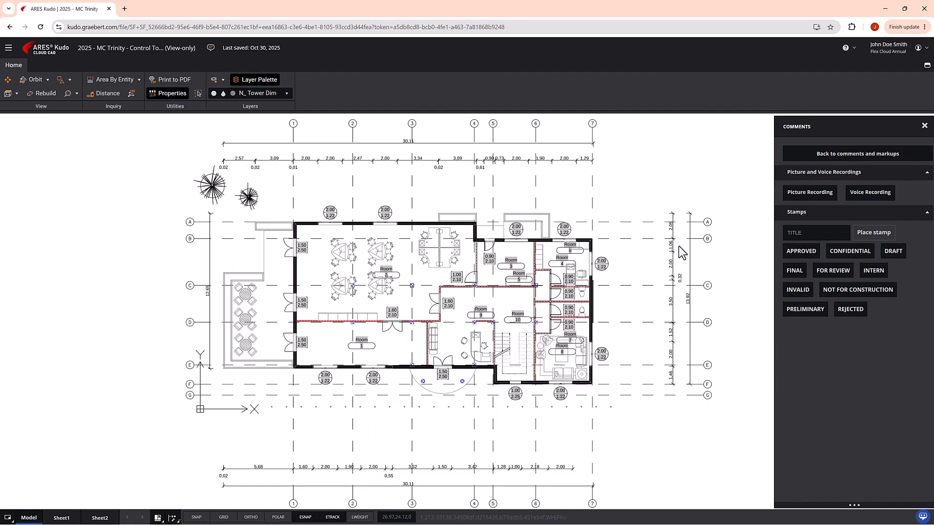
{"action": "left_click", "coordinate": [800, 251]}
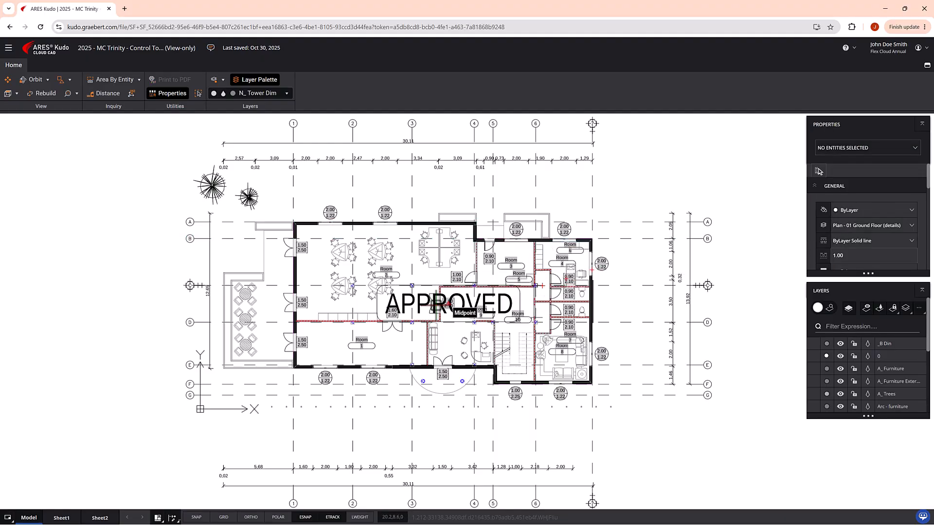
{"action": "left_click", "coordinate": [425, 303]}
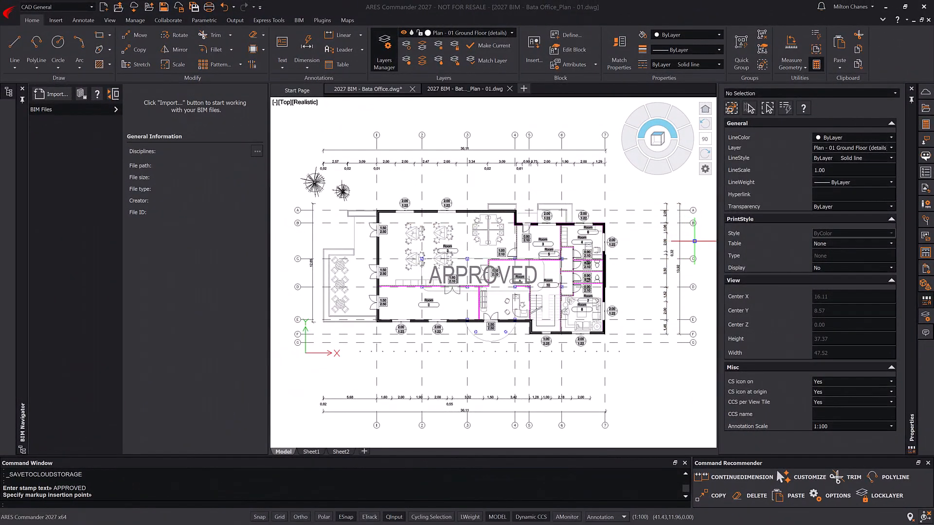
- Show the Cloud Storage palette and expand its storage account list to reveal other connected accounts
{"action": "left_click", "coordinate": [926, 93]}
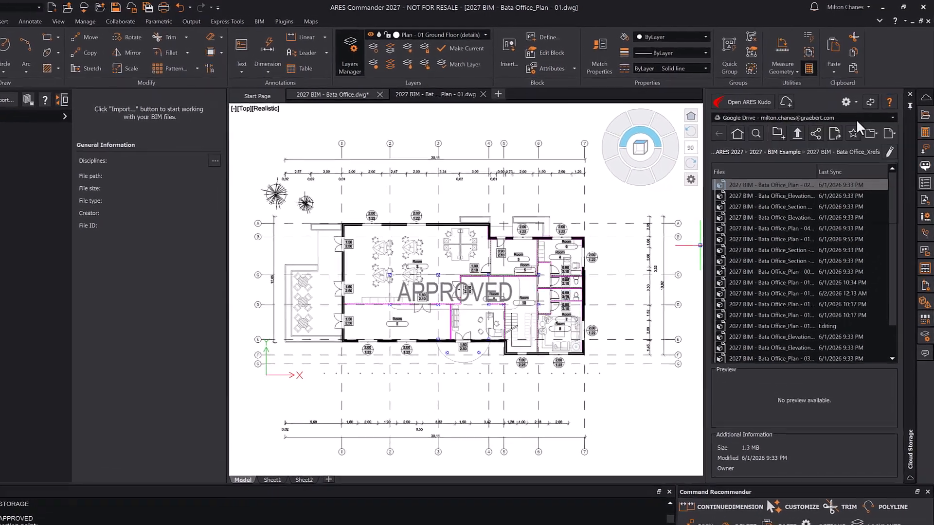
{"action": "left_click", "coordinate": [859, 111]}
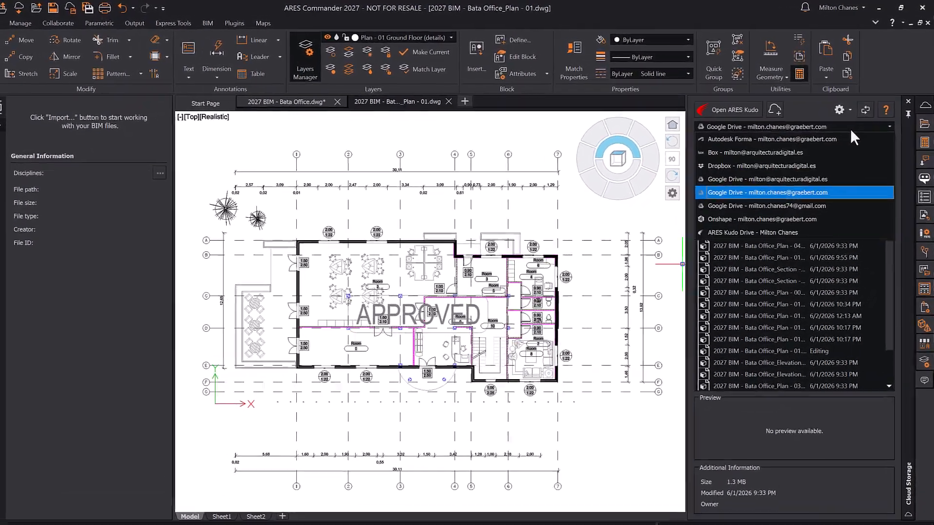